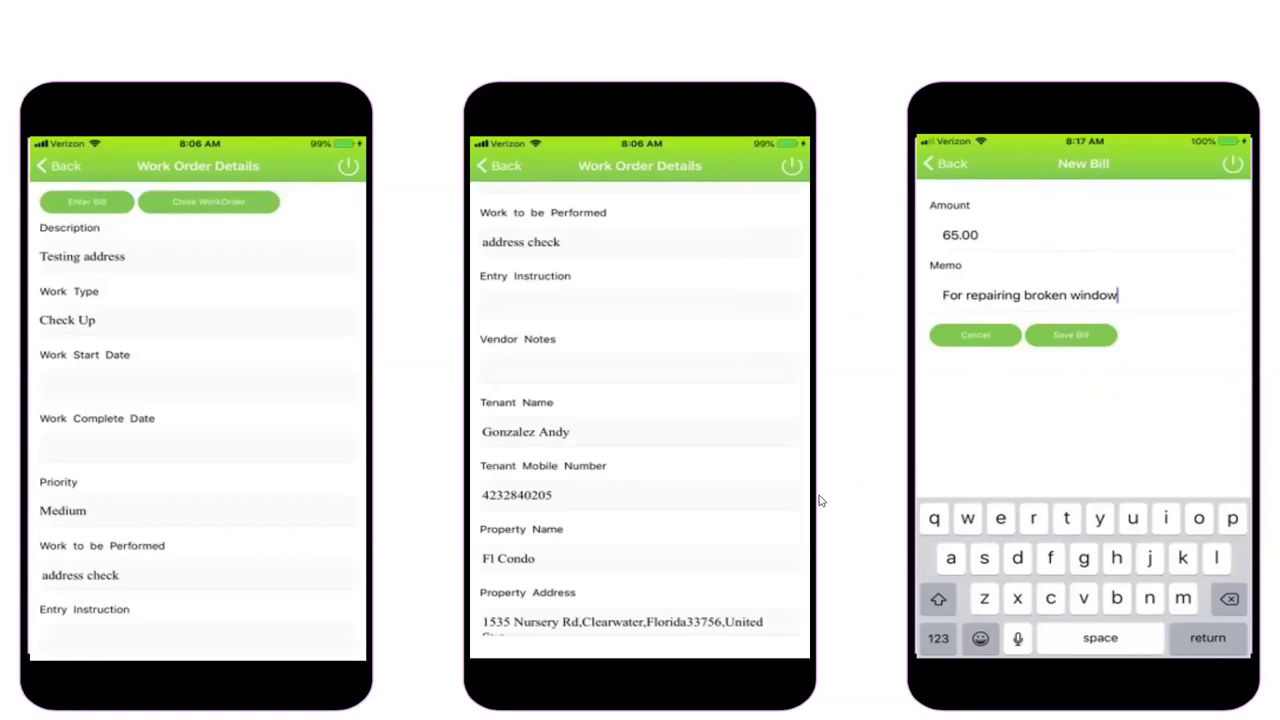
End the slideshow, switch to the PropertyZar dashboard and look through its Open Work Orders section
key("Escape")
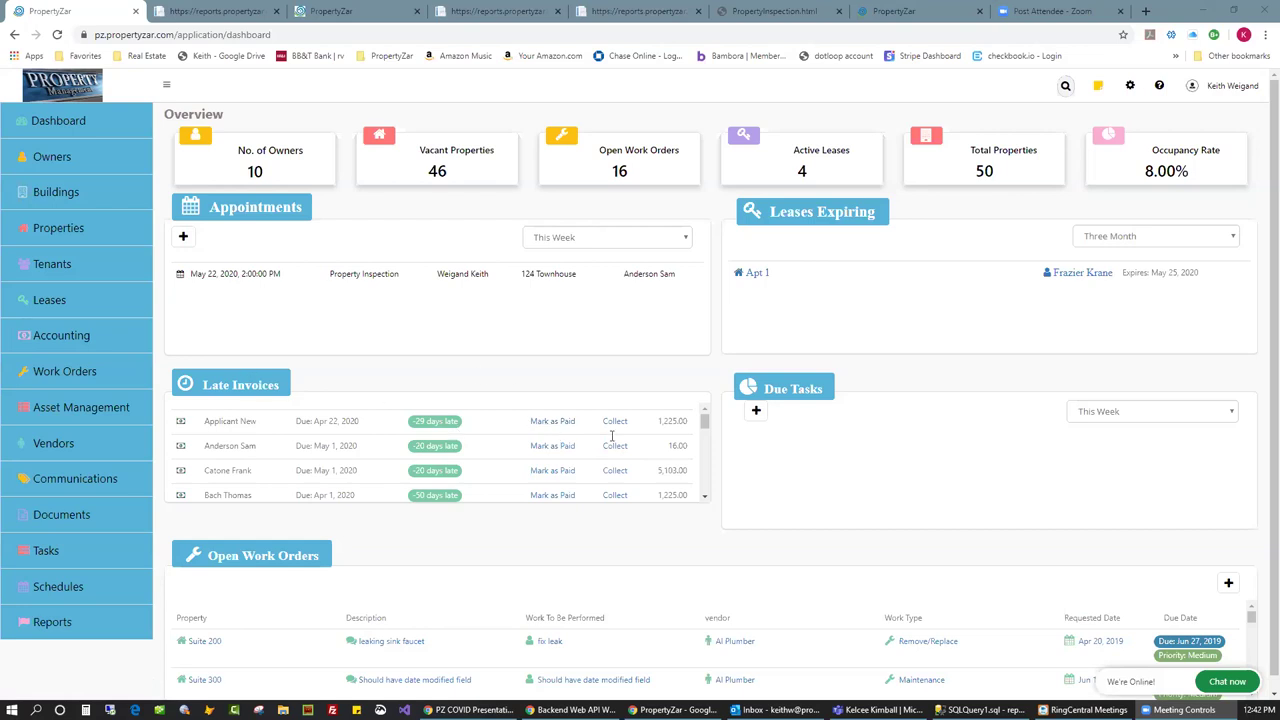
left_click_drag(359, 559, 242, 553)
scroll(566, 650, "down", 5)
scroll(577, 630, "up", 5)
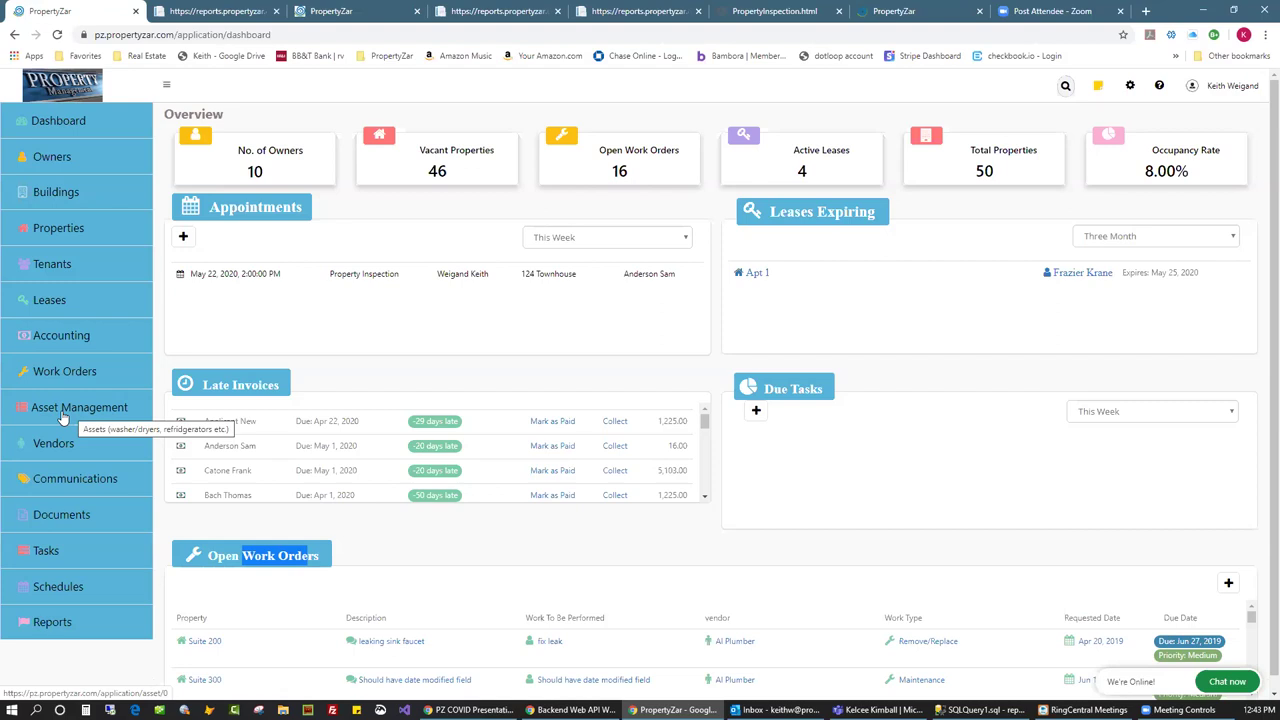
Open Communications and select the whole Tenants group as message recipients
left_click(75, 482)
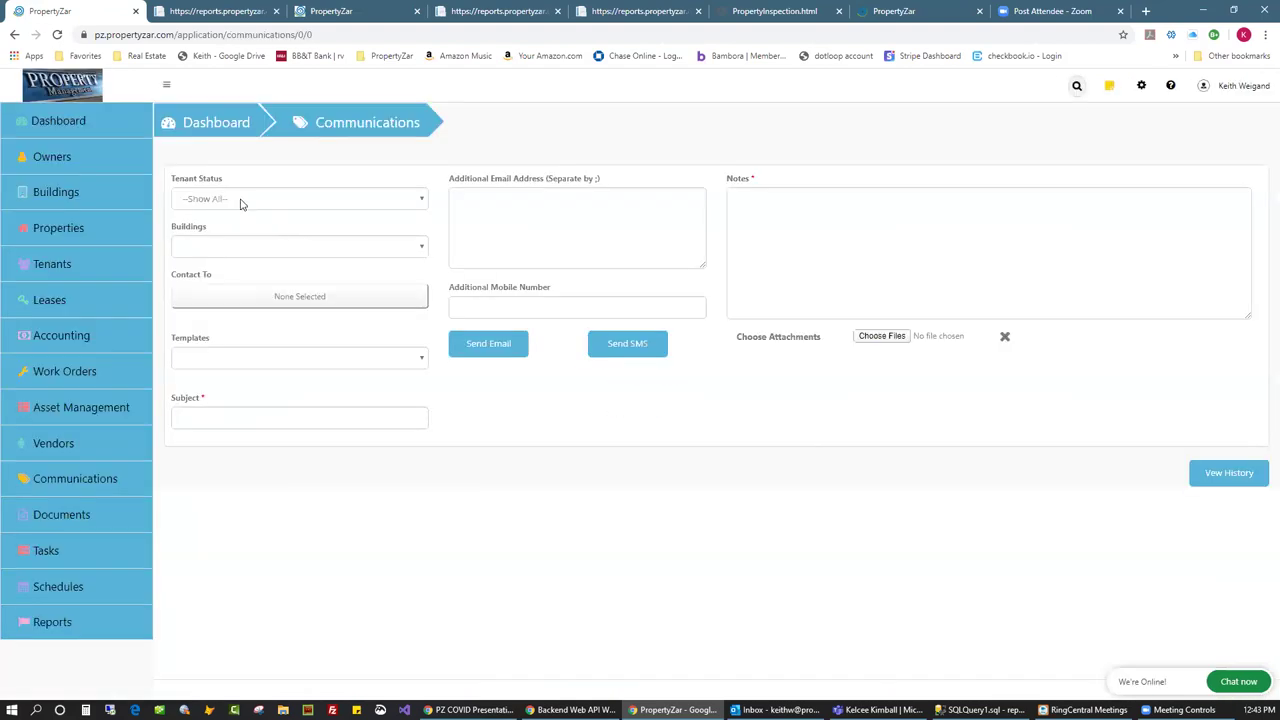
left_click(250, 299)
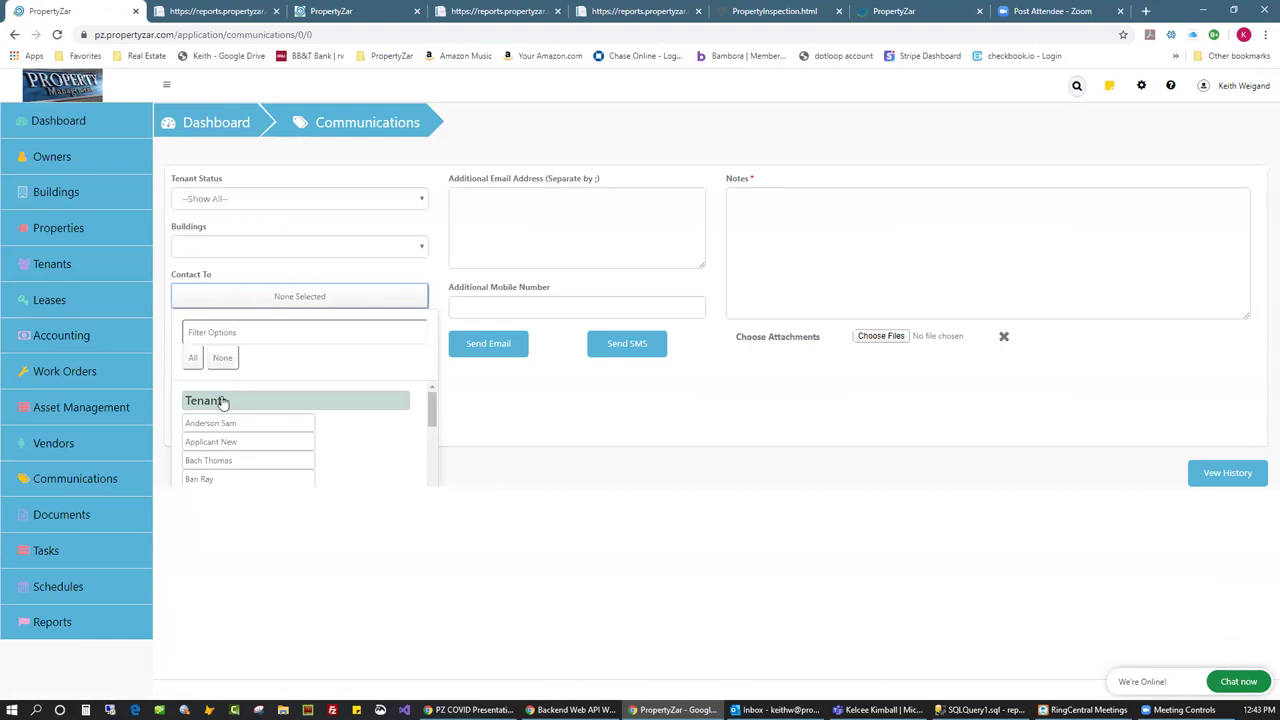
left_click(223, 400)
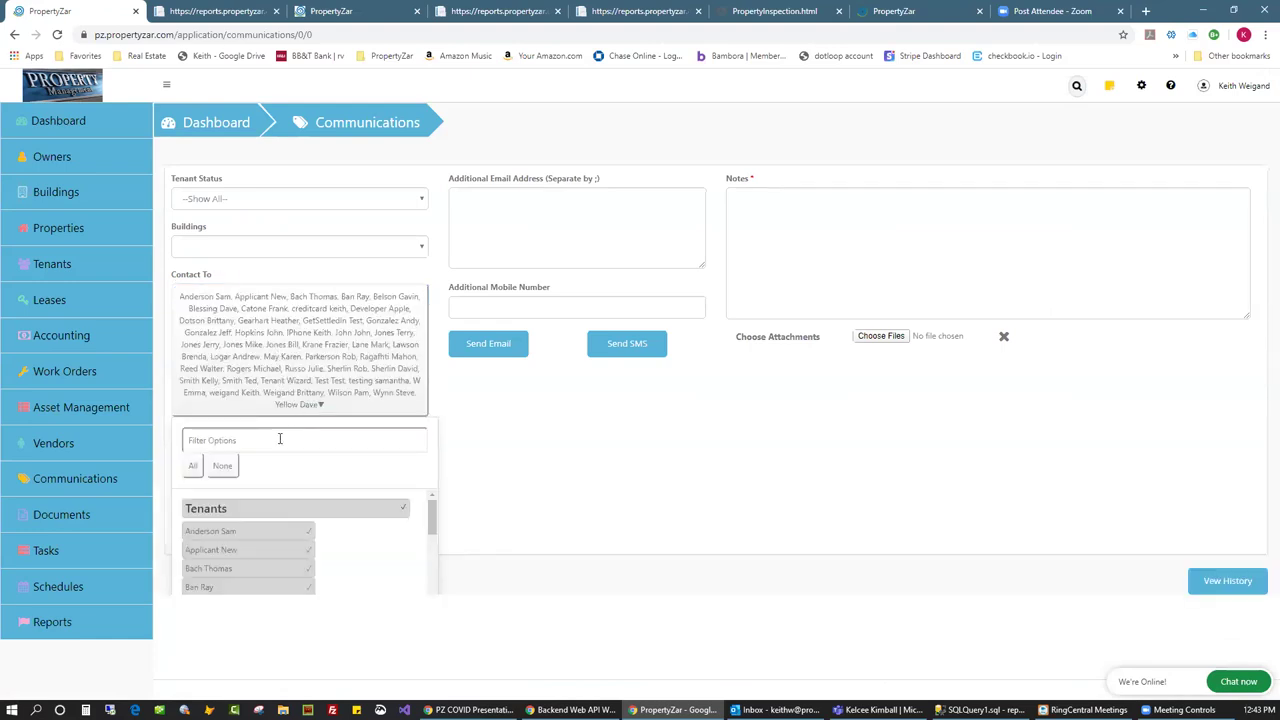
Clear all selected recipients from the Contact To selection
left_click(260, 350)
left_click(295, 378)
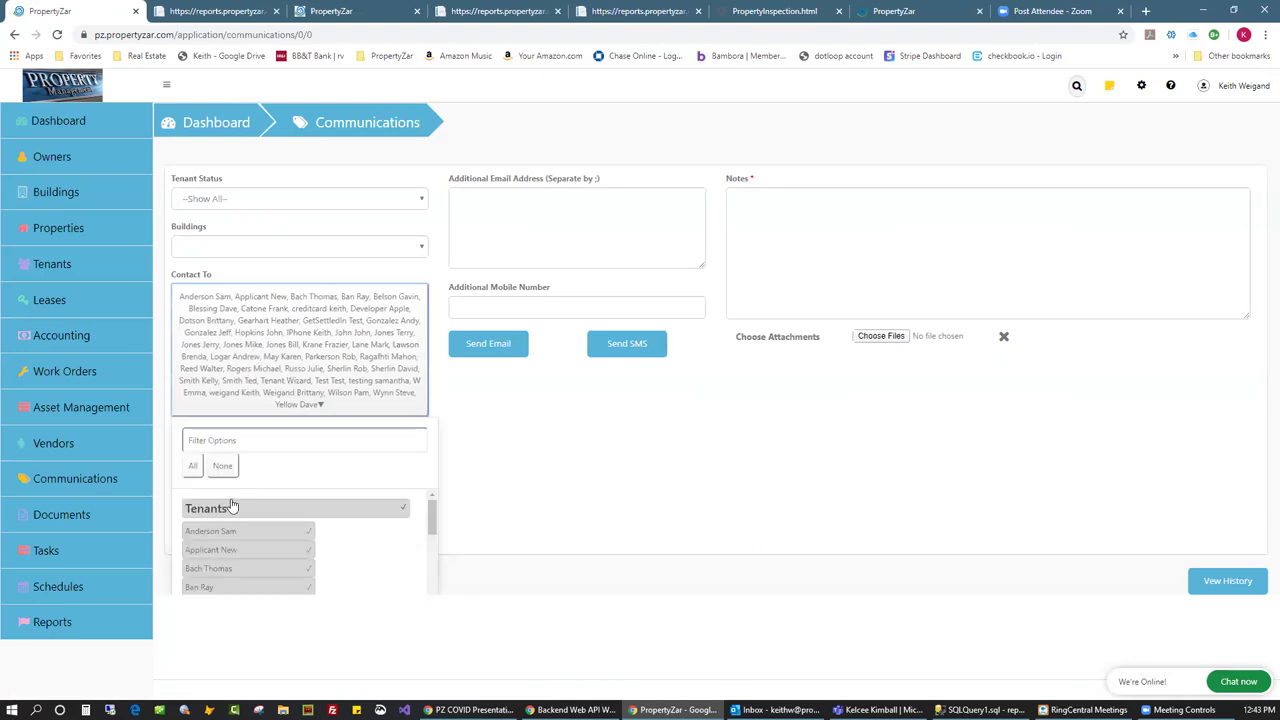
left_click(222, 466)
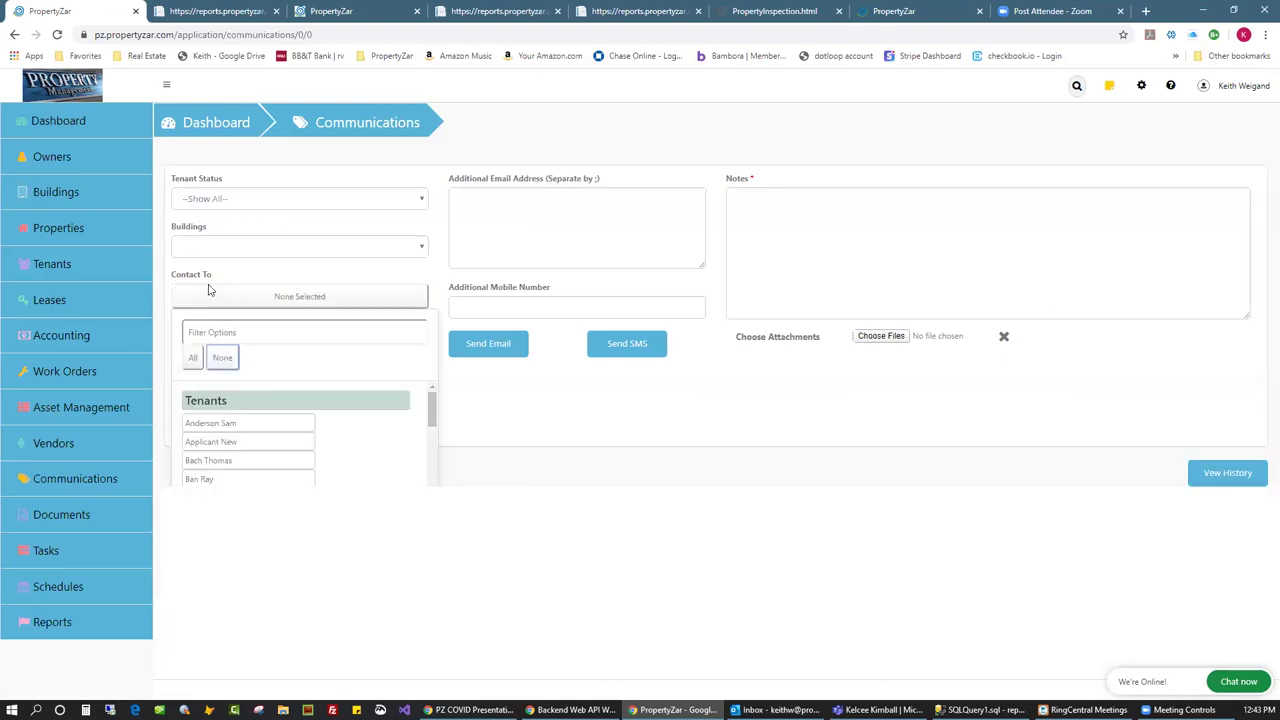
Set the building to Bradley Square Mall and select the whole Tenants group as recipients
left_click(203, 248)
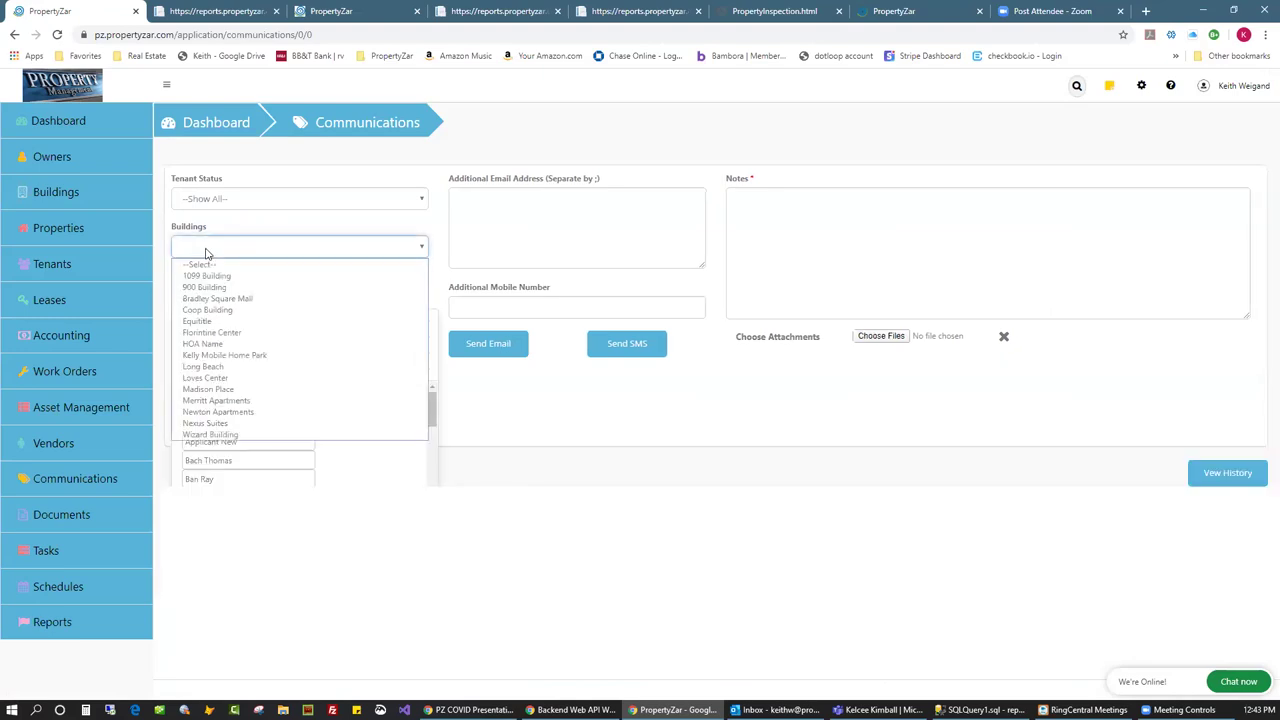
left_click(225, 299)
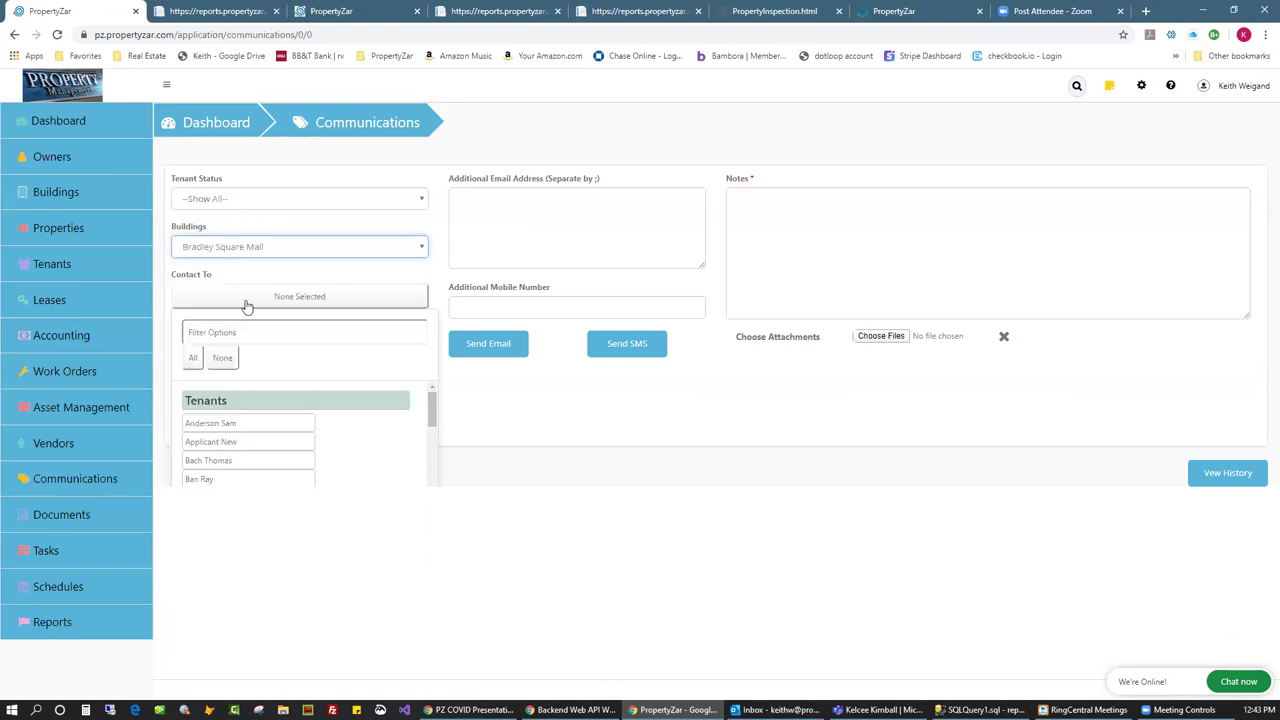
left_click(240, 408)
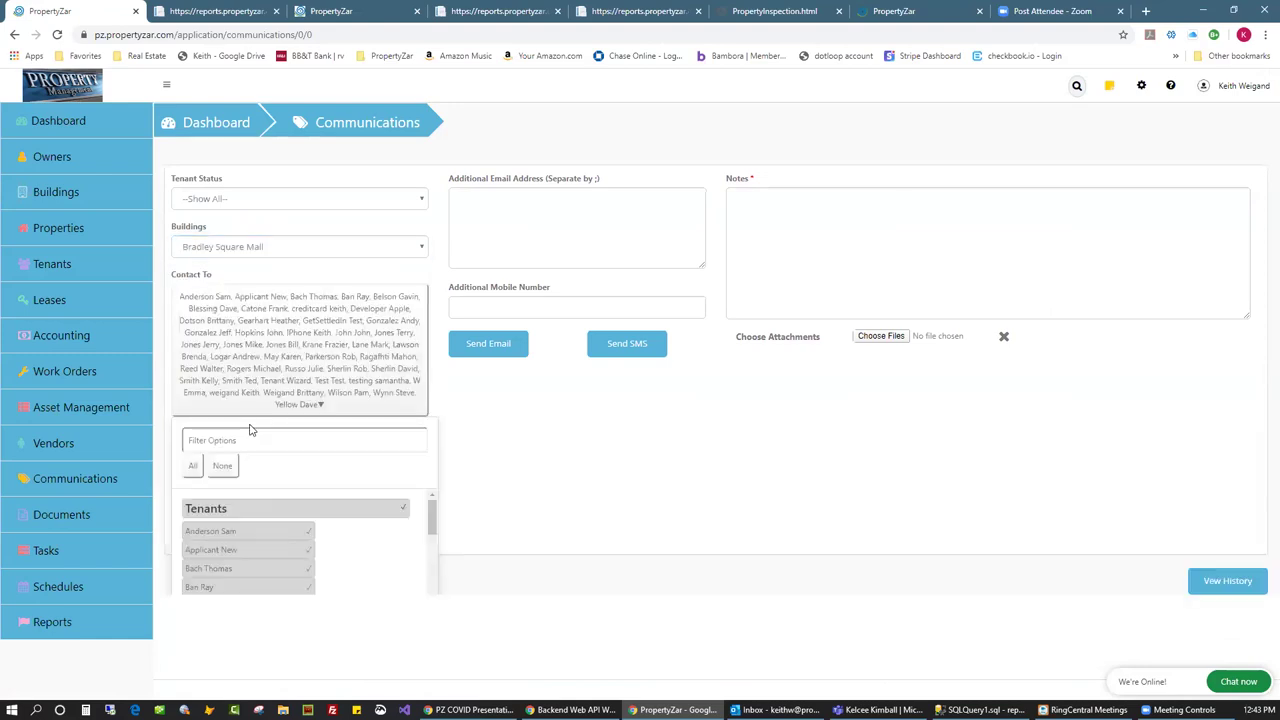
left_click(286, 400)
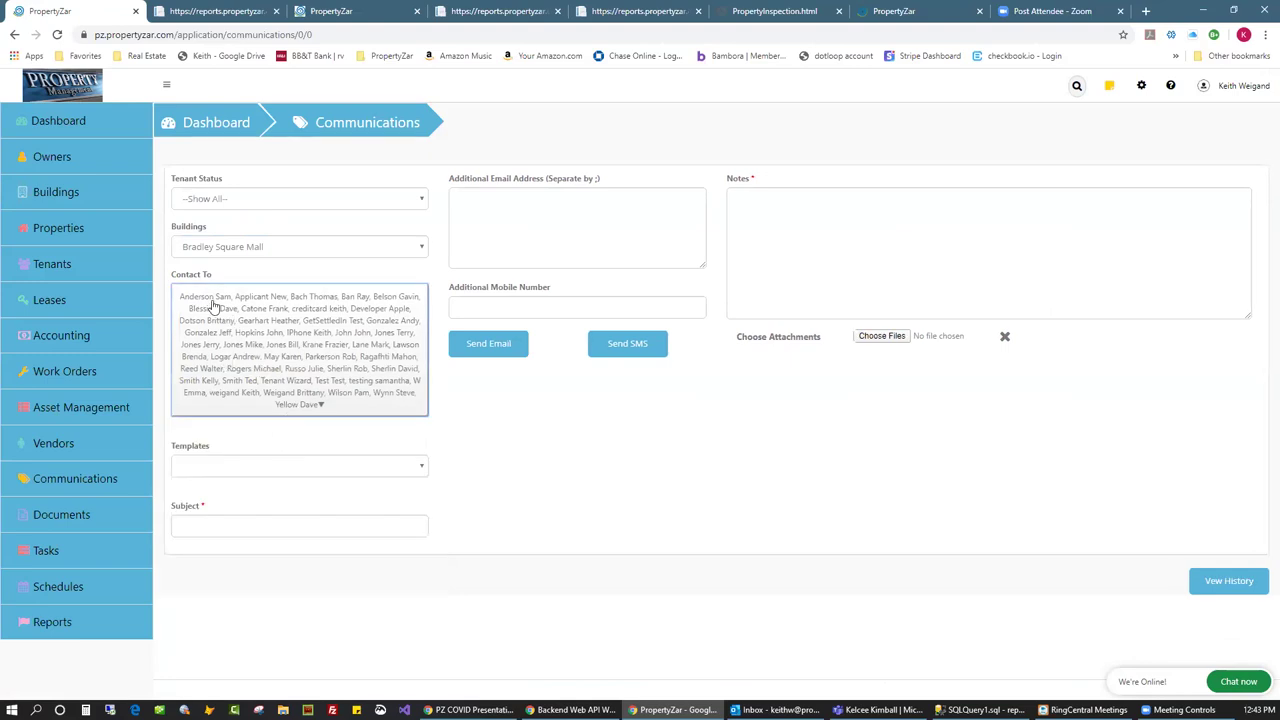
left_click(229, 385)
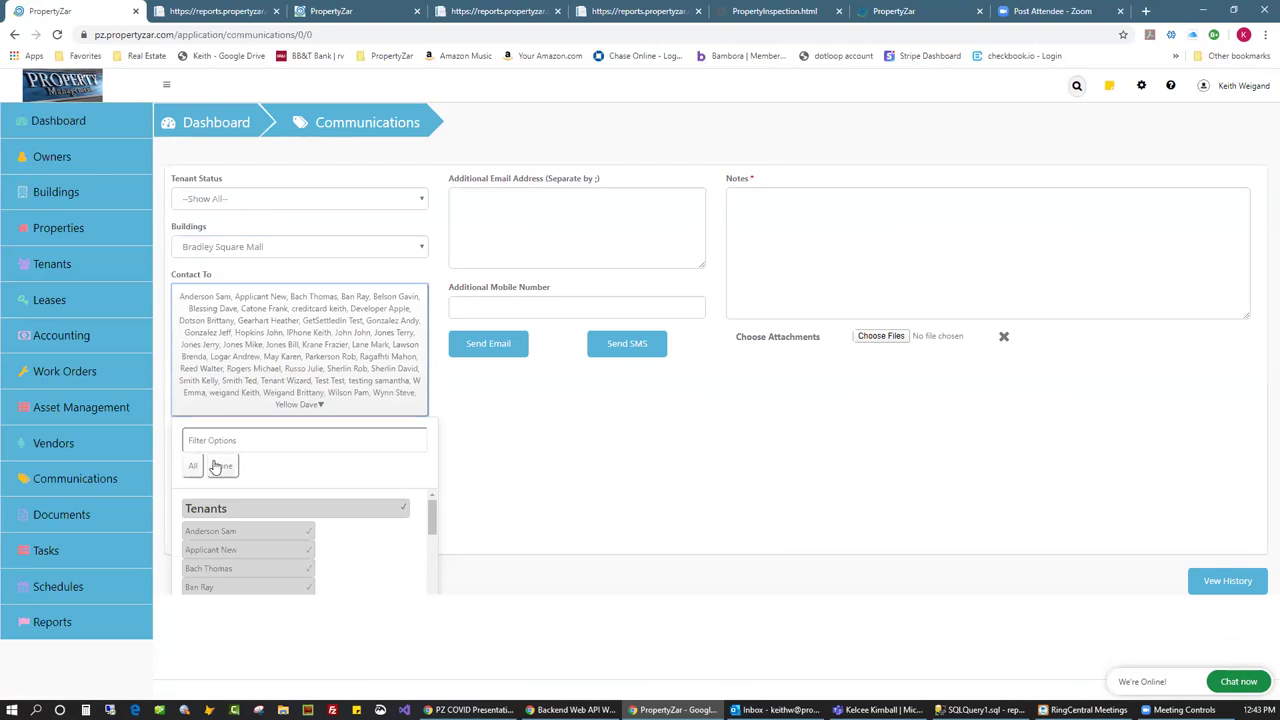
left_click(322, 366)
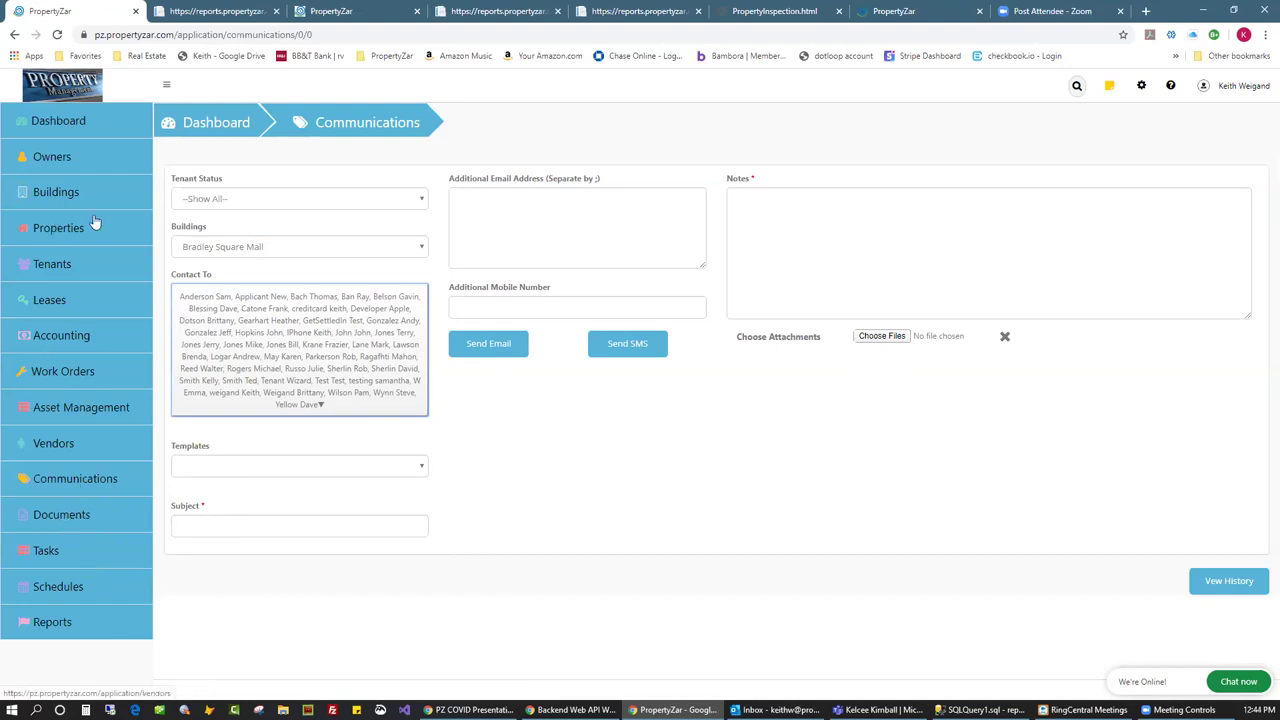
Return to the dashboard and look at the Due Tasks section
left_click(74, 124)
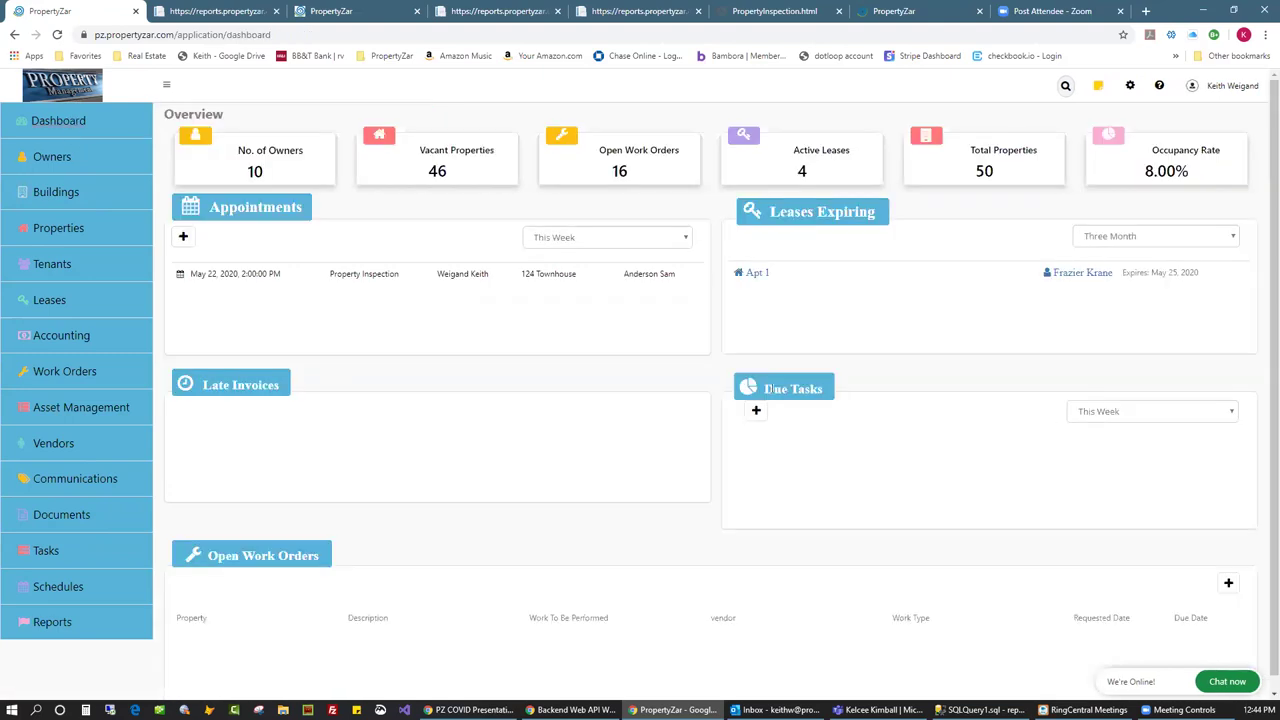
left_click_drag(766, 388, 822, 390)
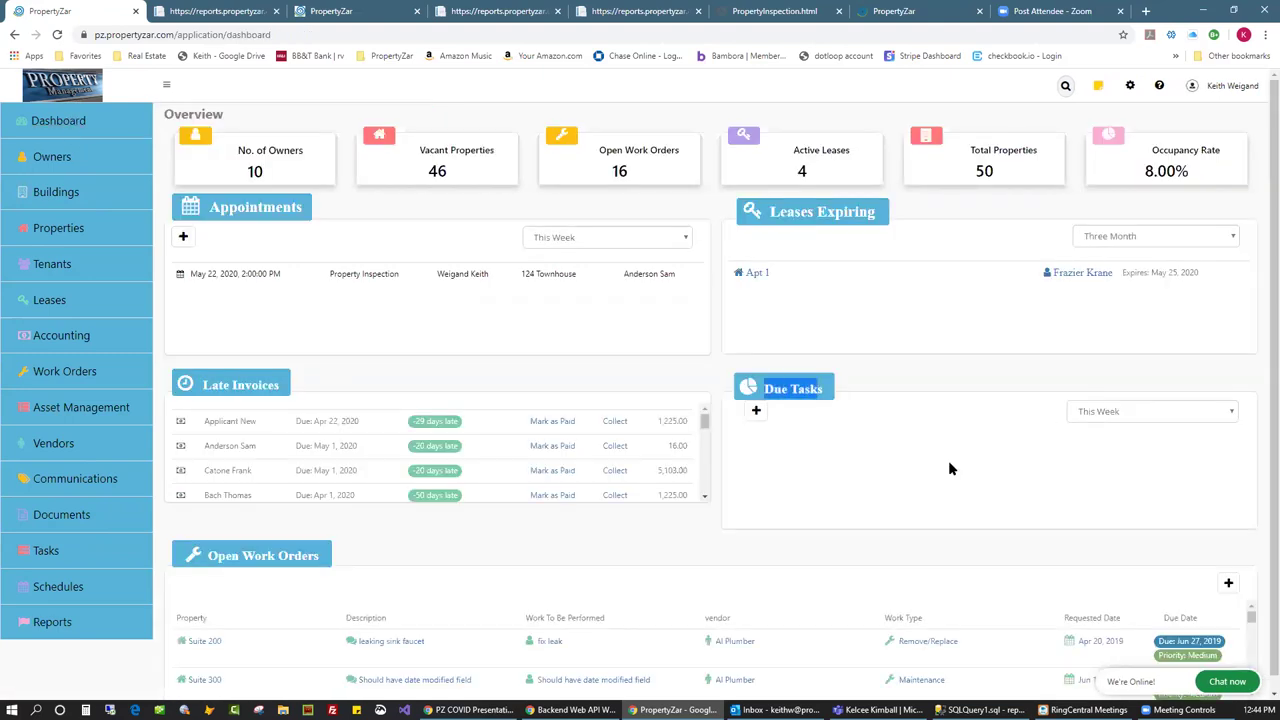
Look through the list of financial reports under Reports and the Favorite Reports section under Accounting
left_click(68, 625)
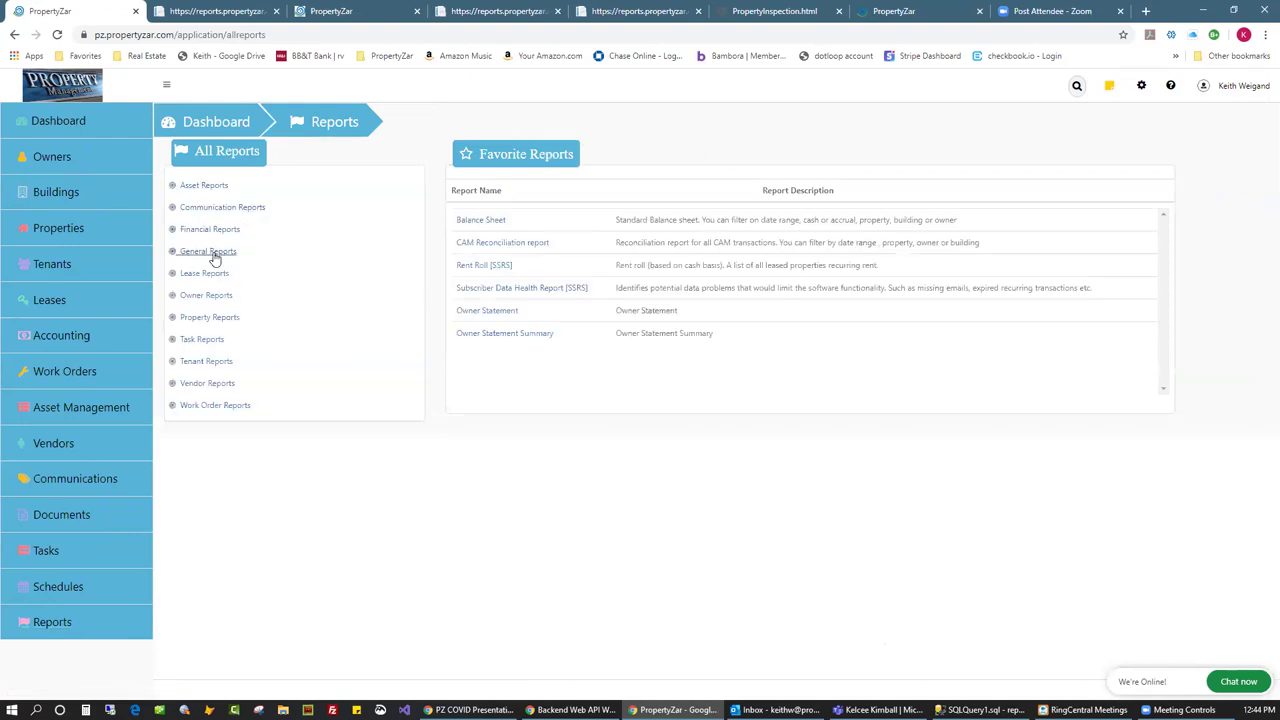
left_click(215, 230)
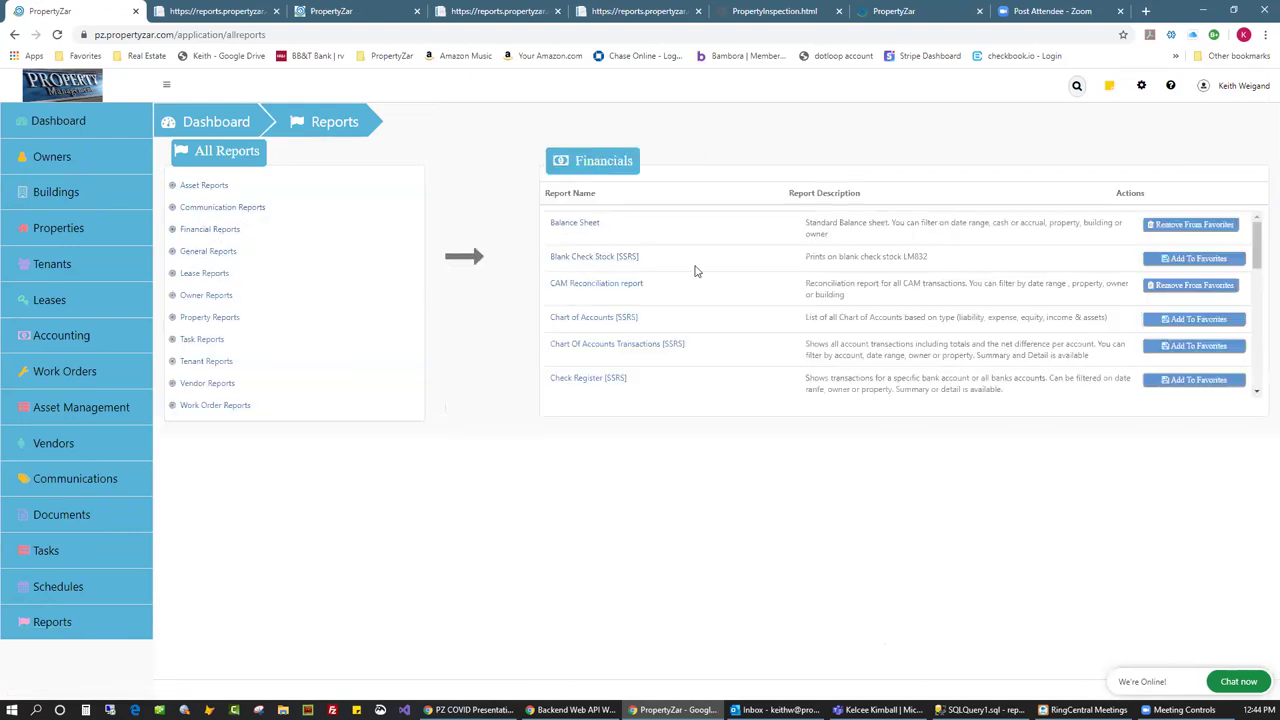
scroll(692, 268, "down", 3)
scroll(687, 268, "down", 3)
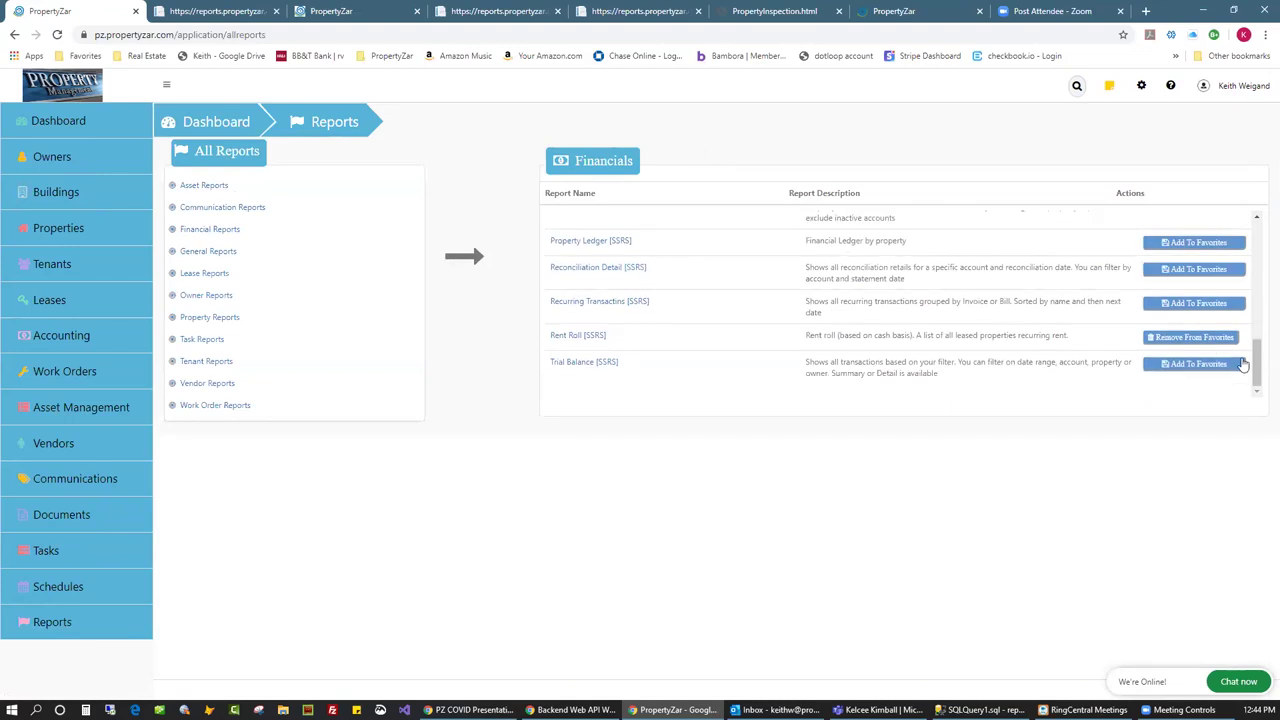
left_click_drag(1257, 368, 1203, 238)
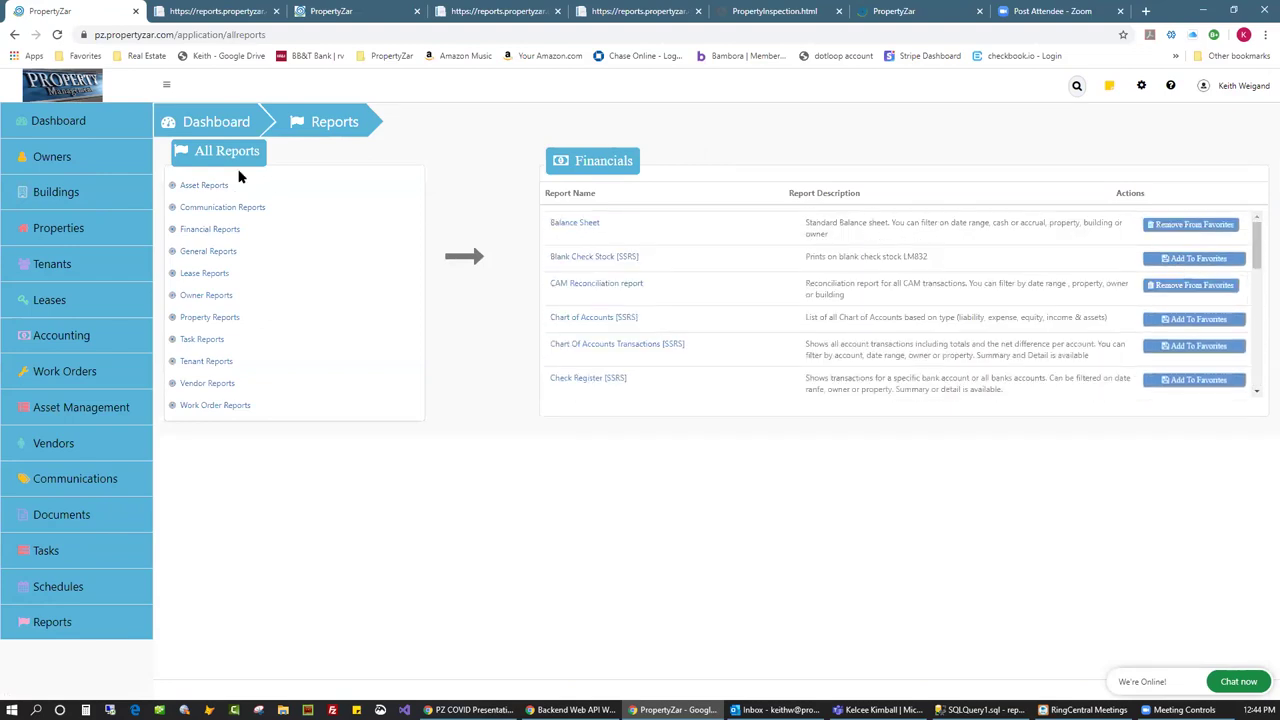
left_click(84, 335)
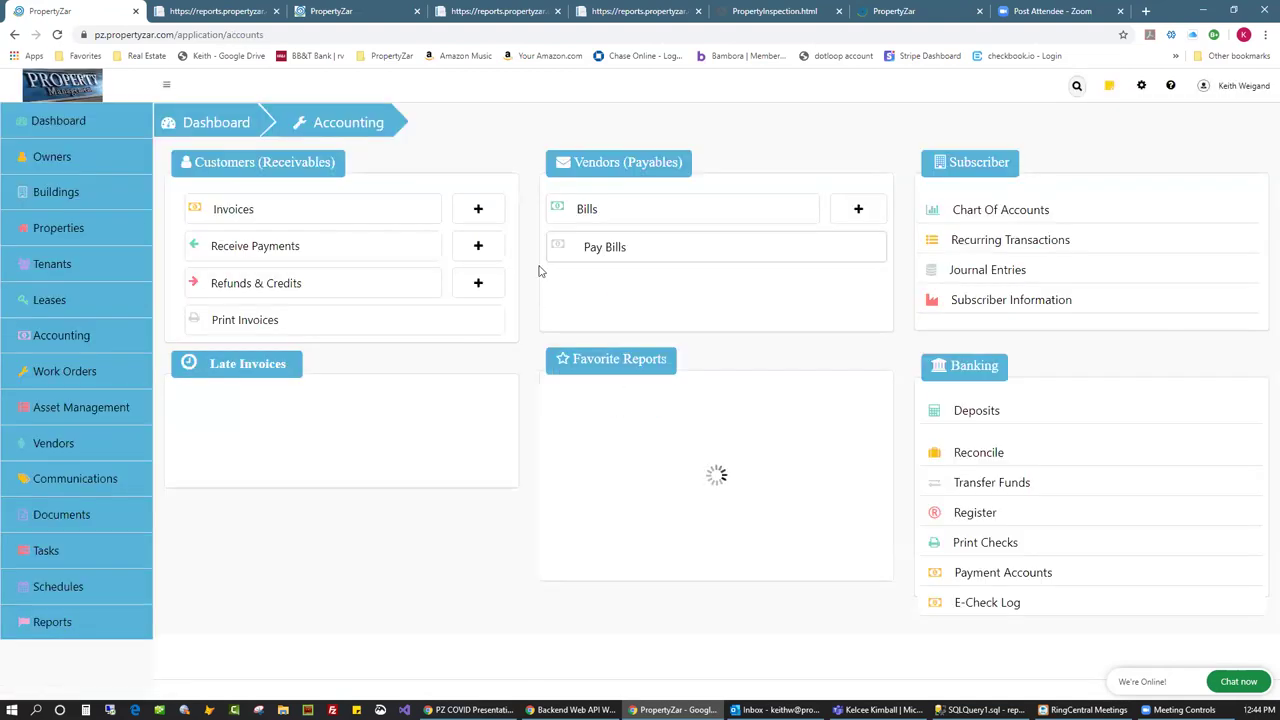
triple_click(575, 358)
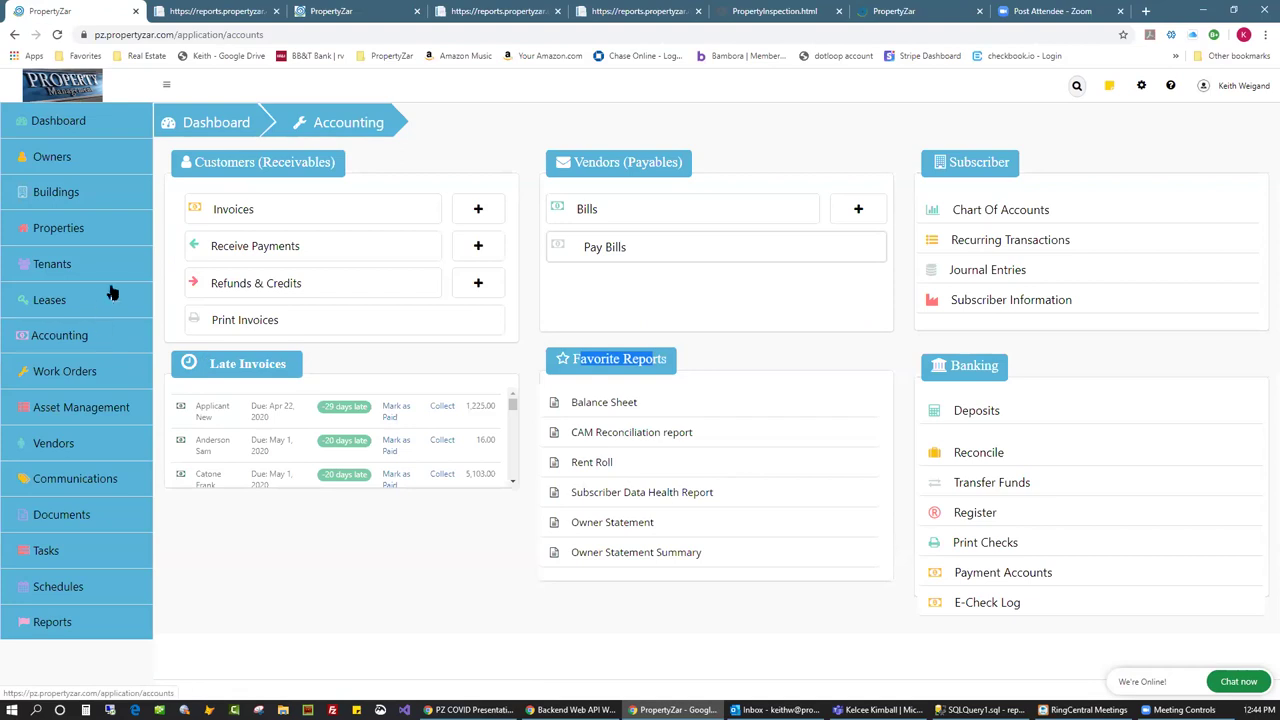
Review the Fl Condo financial report's income and expenses, CAP rate and cash on cash charts
left_click(249, 9)
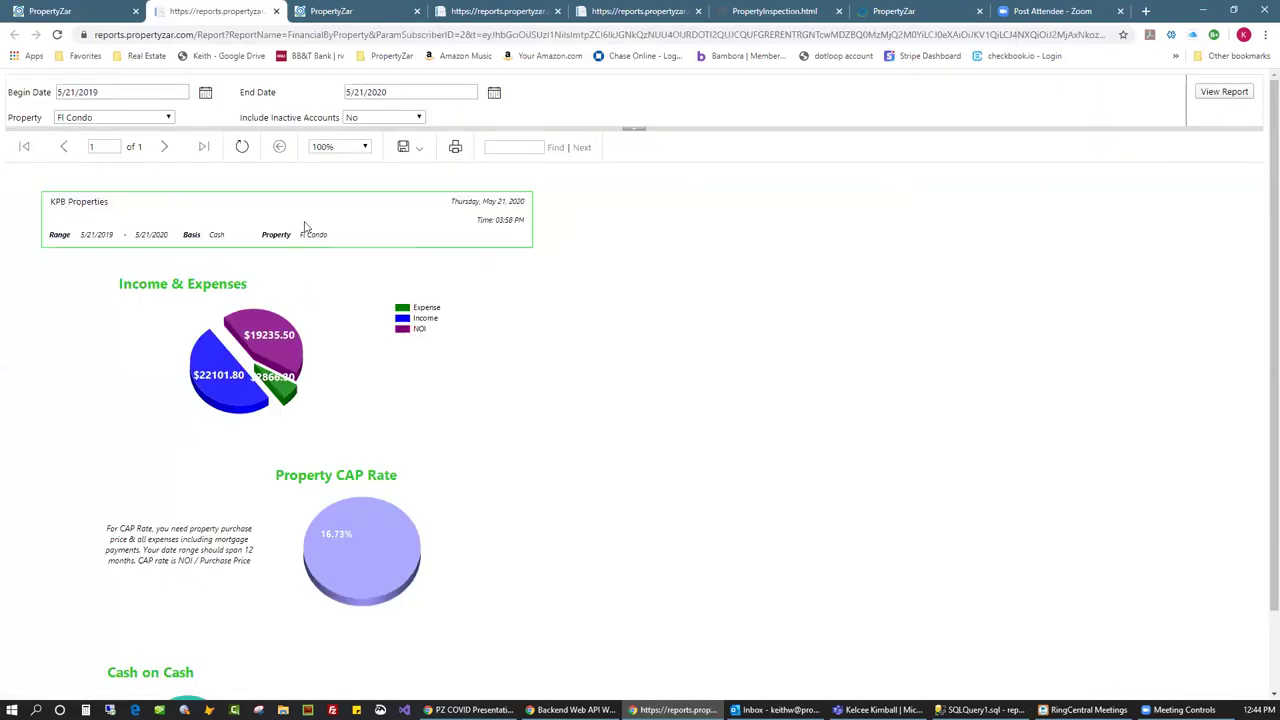
scroll(516, 345, "down", 1)
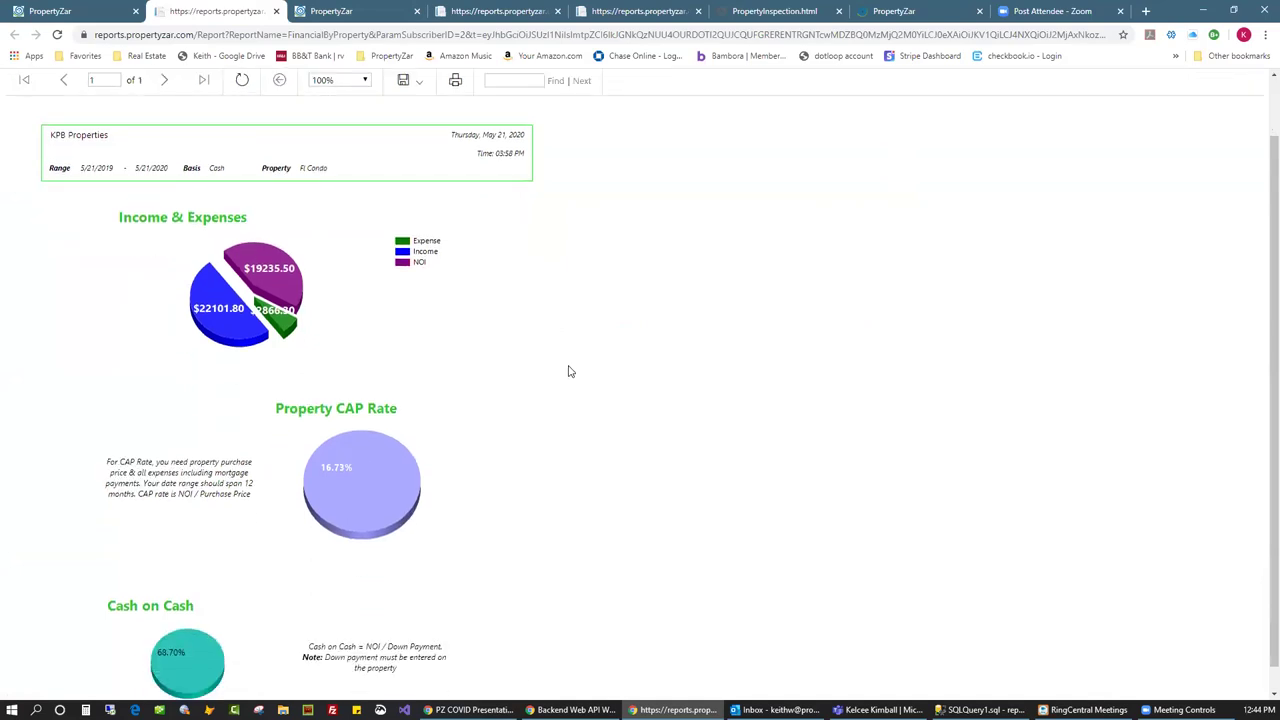
scroll(568, 371, "down", 1)
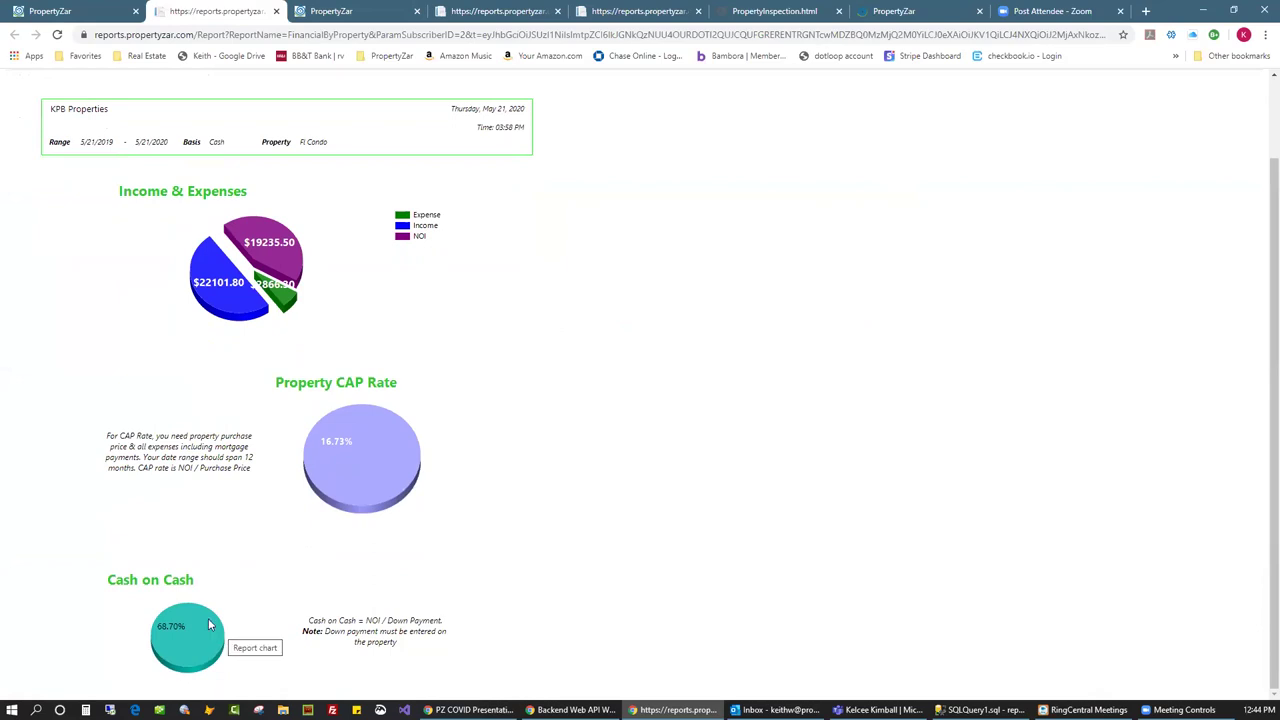
scroll(500, 510, "up", 2)
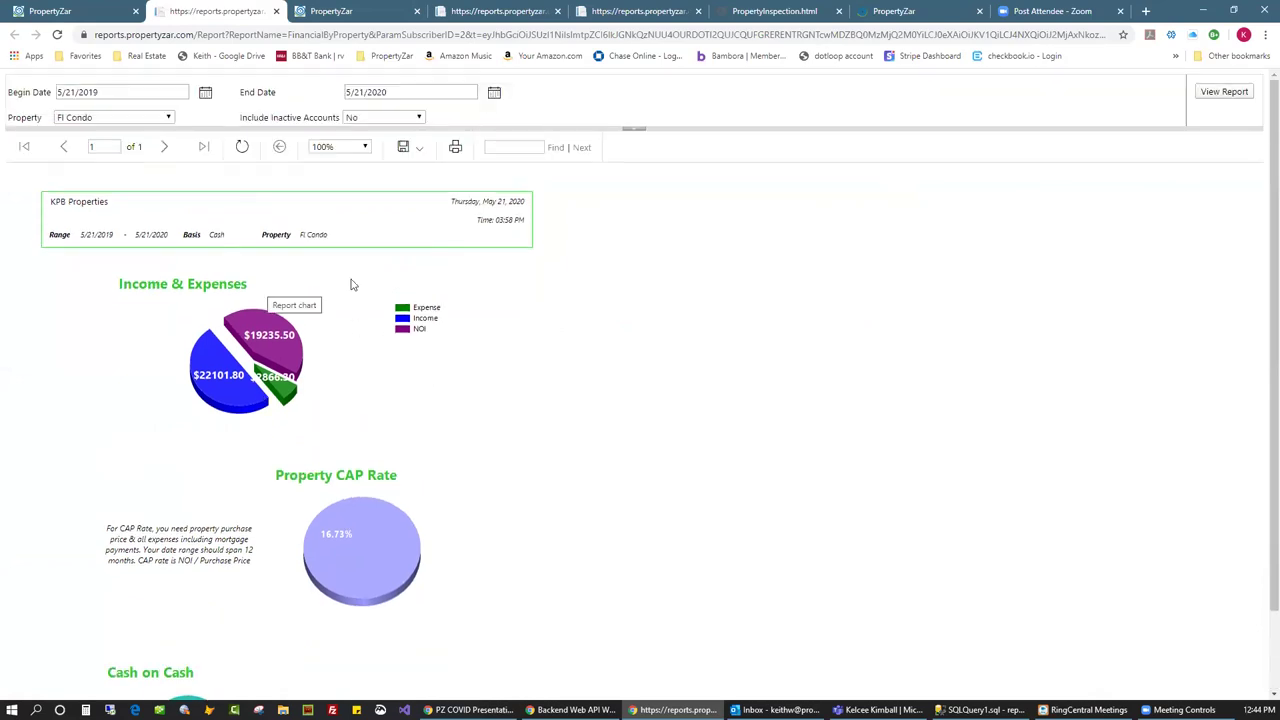
Save the 124 Townhouse property inspection appointment for 05/22/2020 at 2:00 PM and dismiss the 05/28/2020 date selection on the calendar
left_click(320, 12)
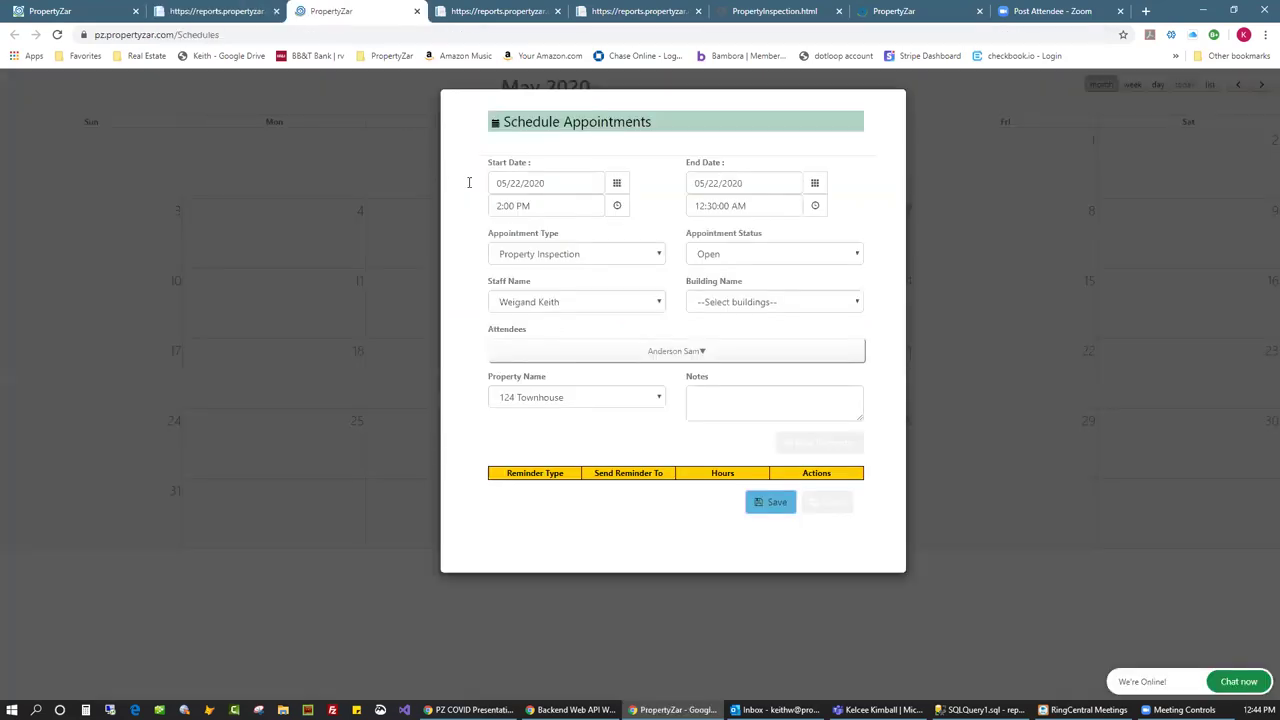
left_click(780, 503)
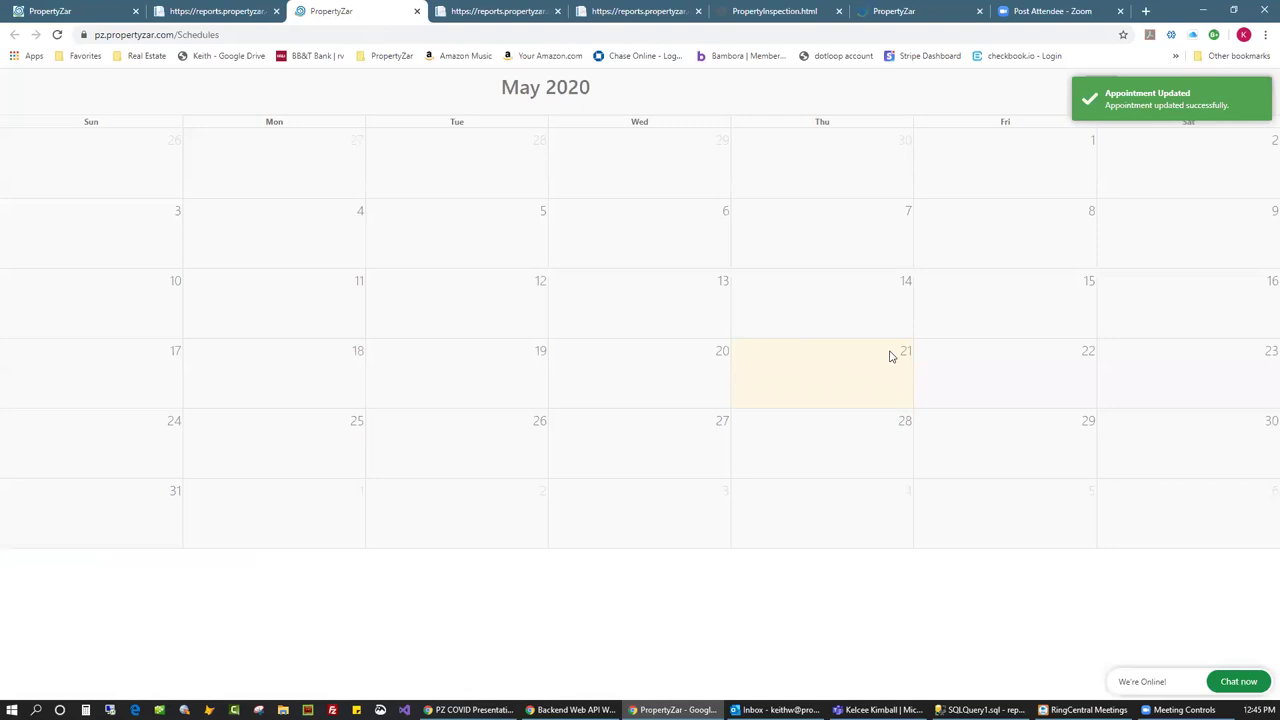
left_click(665, 365)
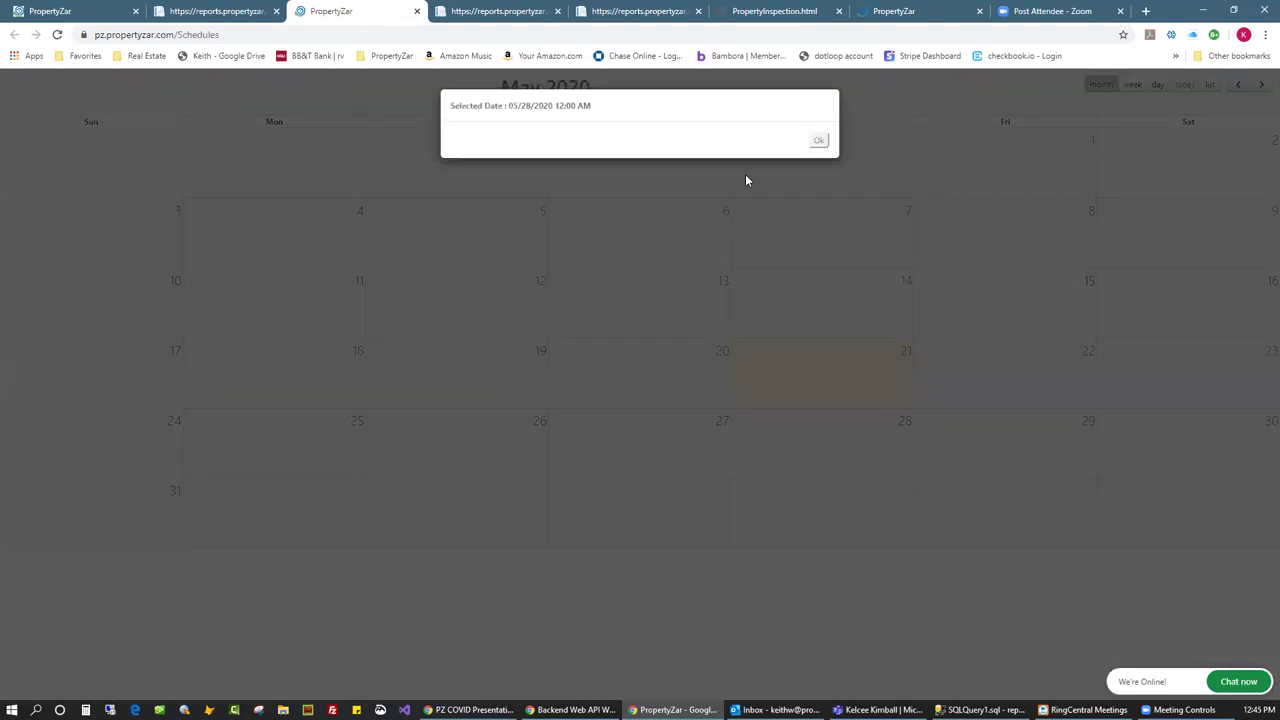
left_click(822, 141)
left_click(827, 540)
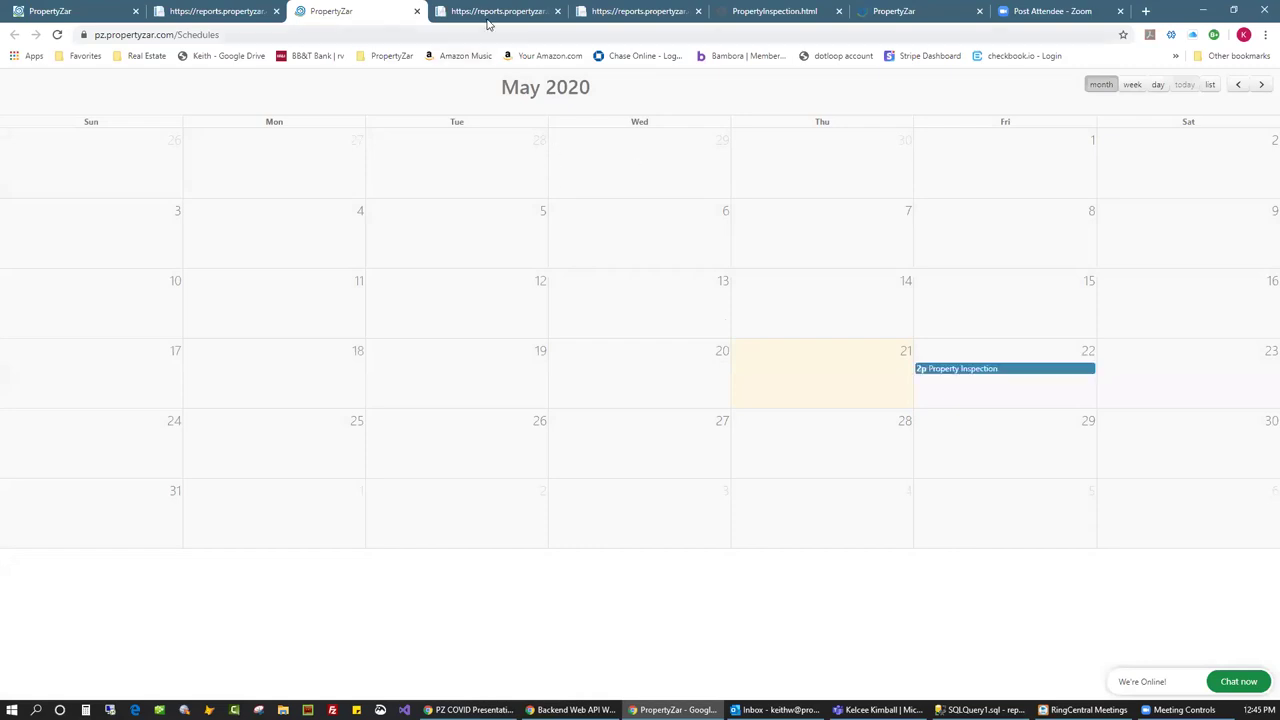
Review the Notice of Rent Increase report with its new rent amount and the available export formats
left_click(488, 12)
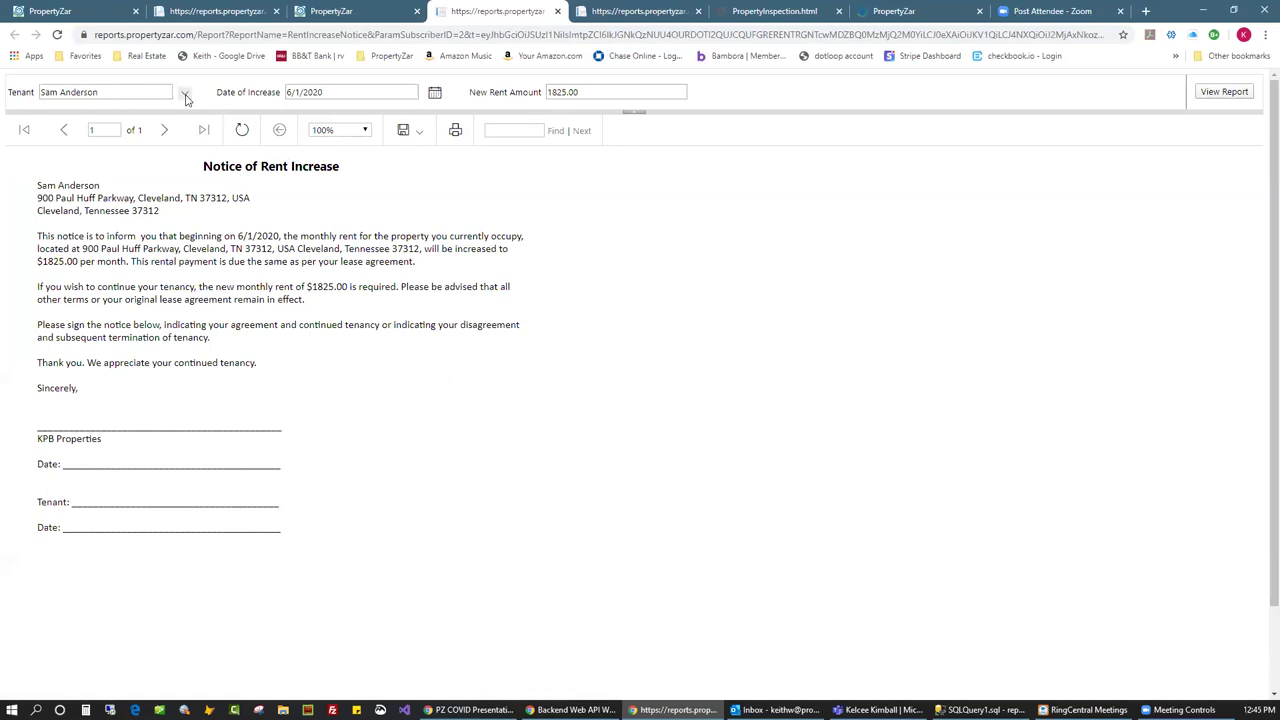
double_click(568, 92)
left_click_drag(37, 262, 66, 262)
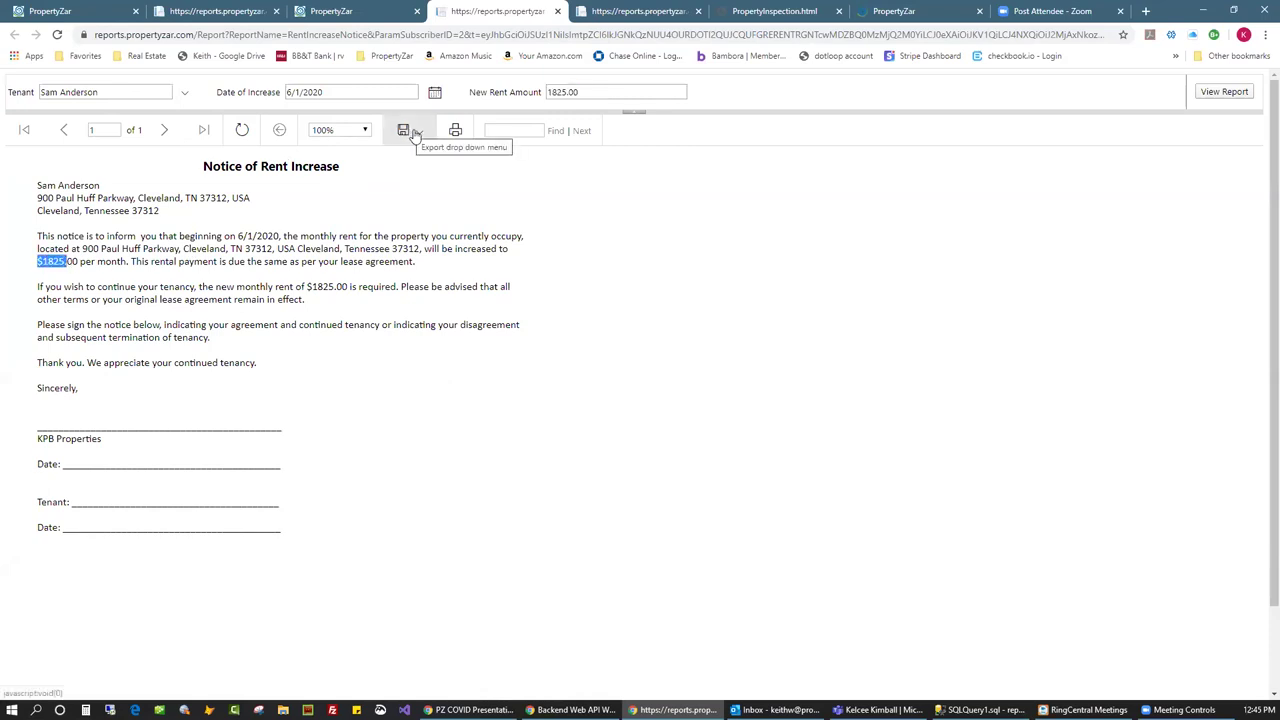
left_click(422, 136)
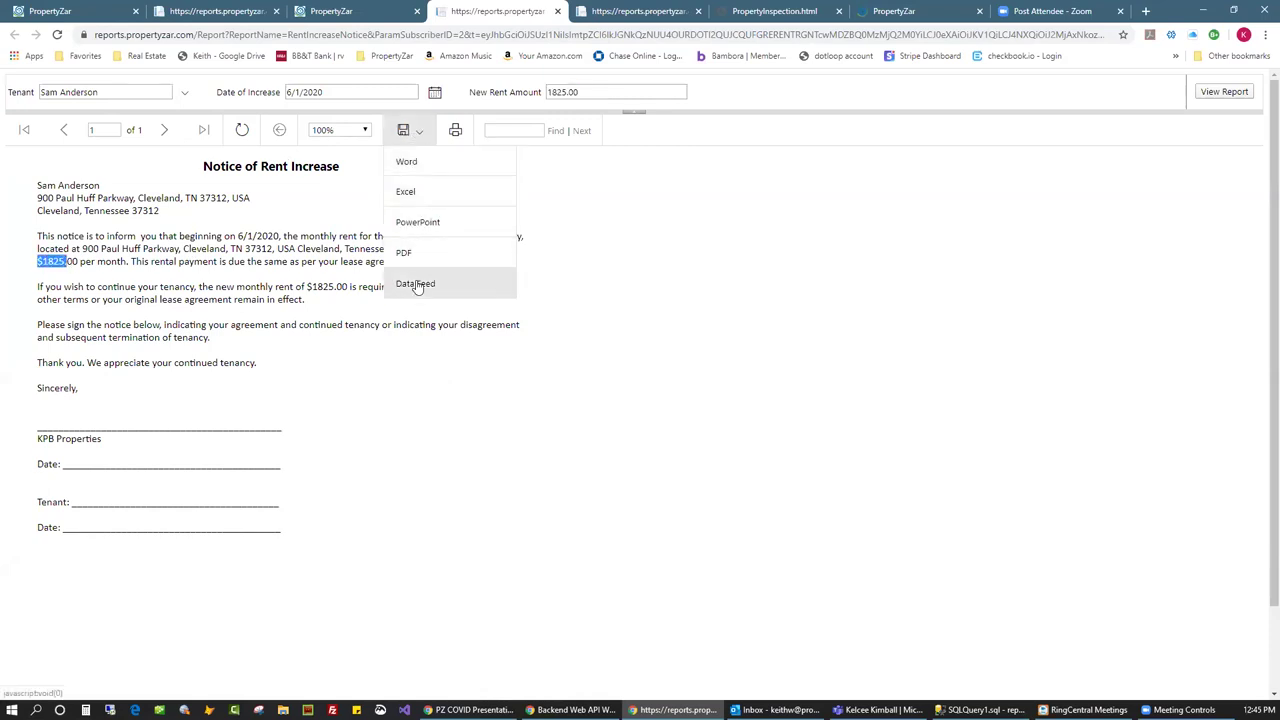
left_click(273, 217)
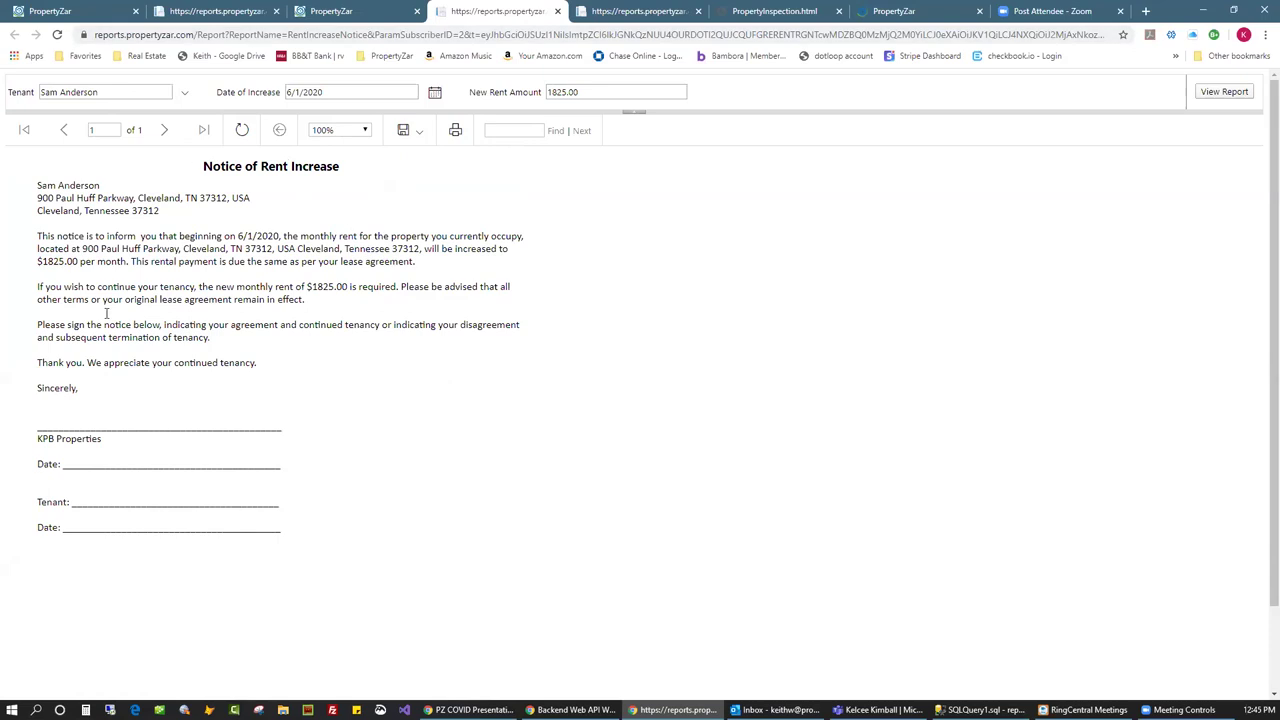
Review the Owner Statement report's transactions for each property, its ending cash balance and the available export formats
left_click(634, 15)
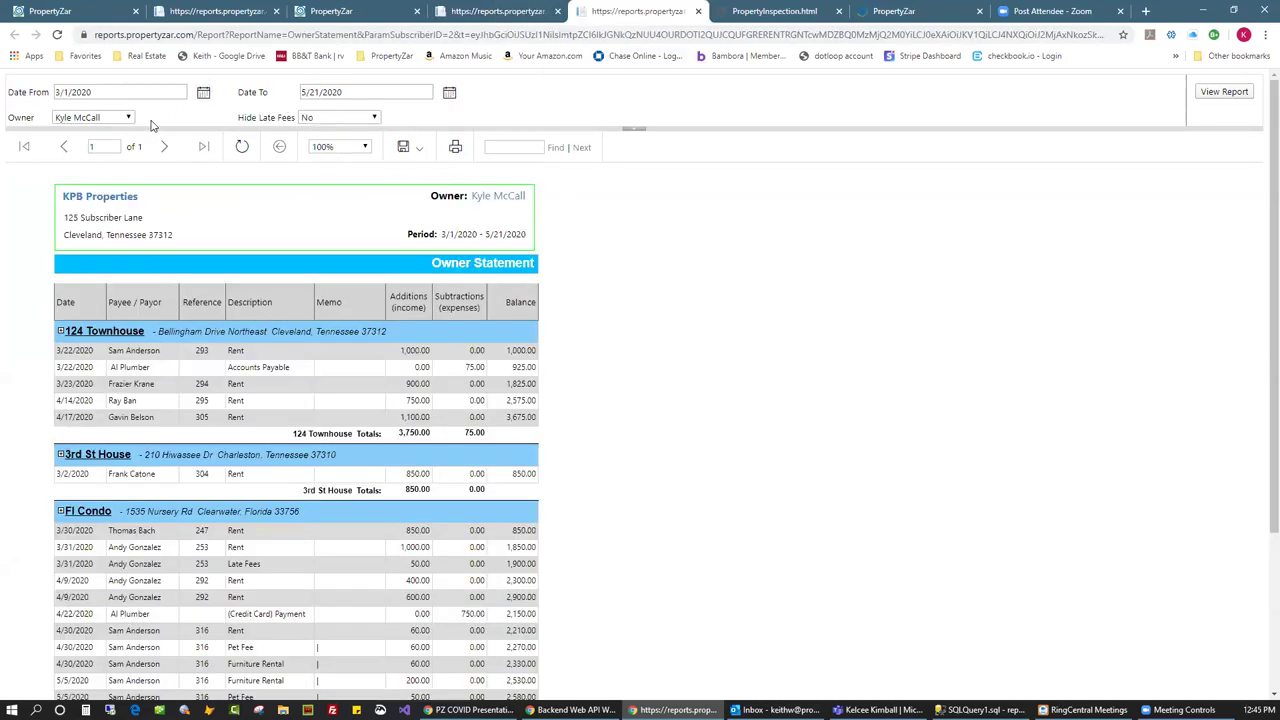
scroll(487, 262, "down", 1)
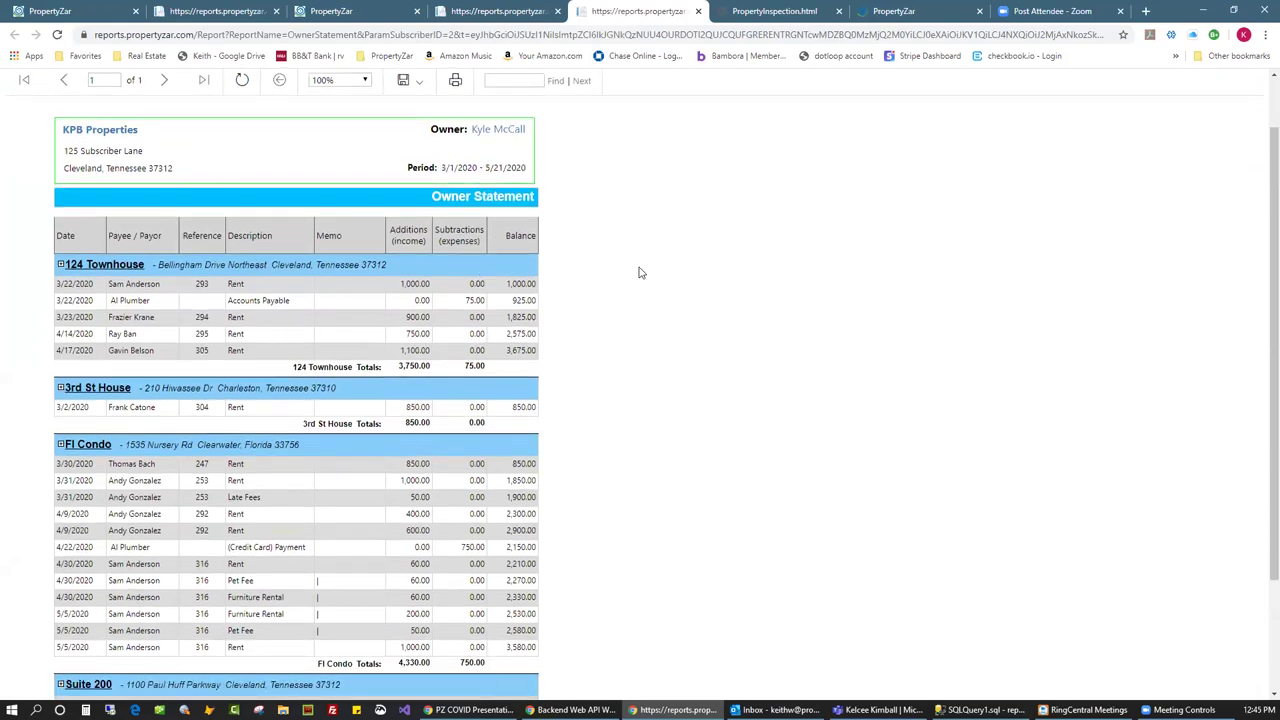
scroll(127, 247, "up", 1)
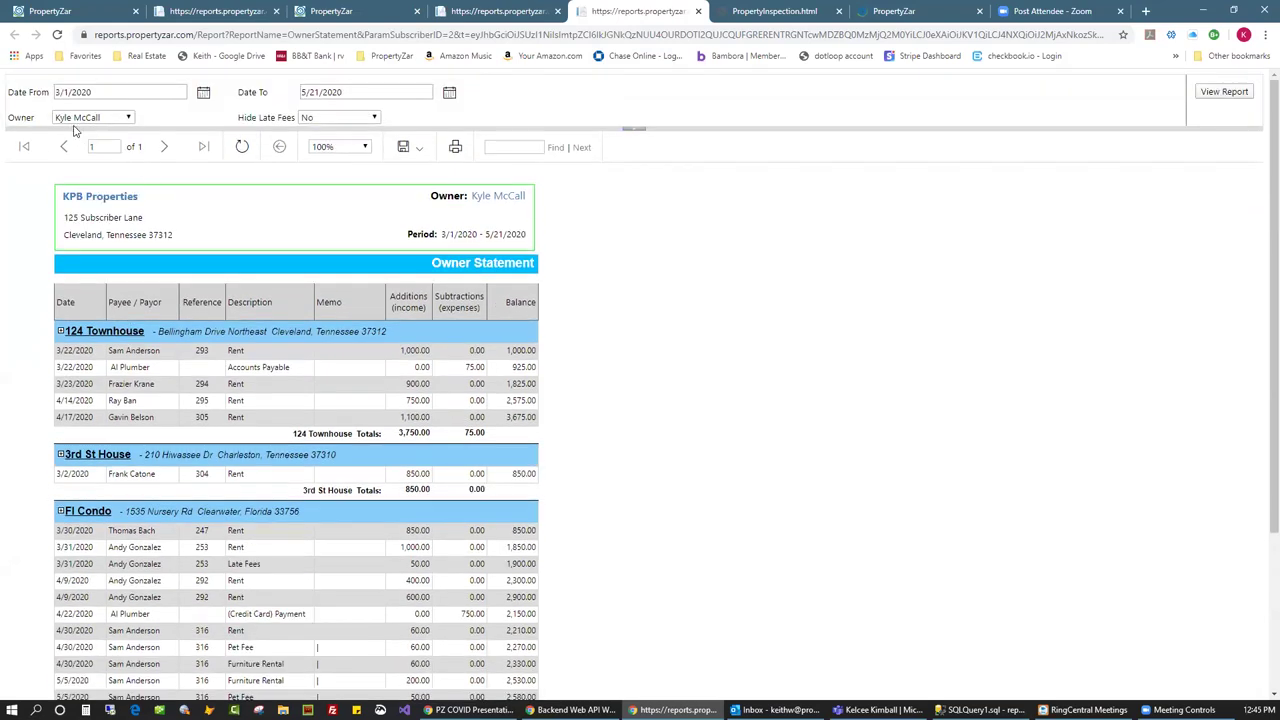
scroll(100, 250, "down", 2)
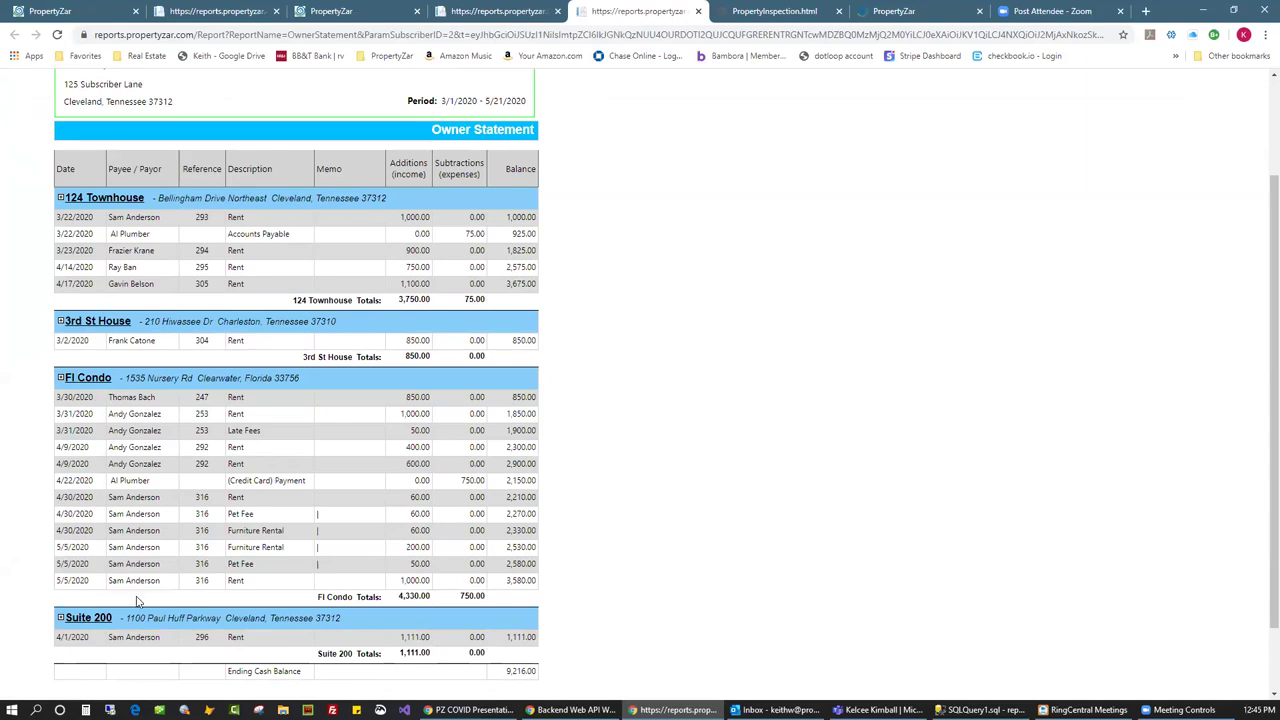
scroll(523, 340, "up", 2)
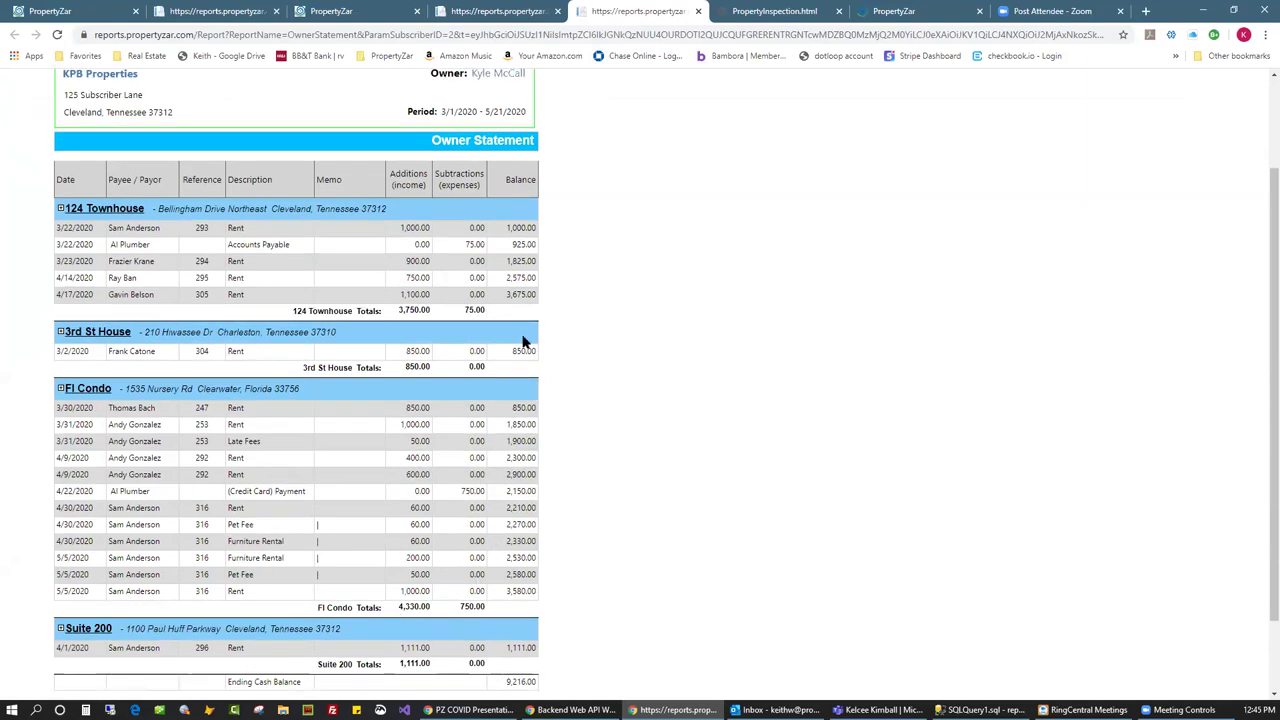
left_click(419, 148)
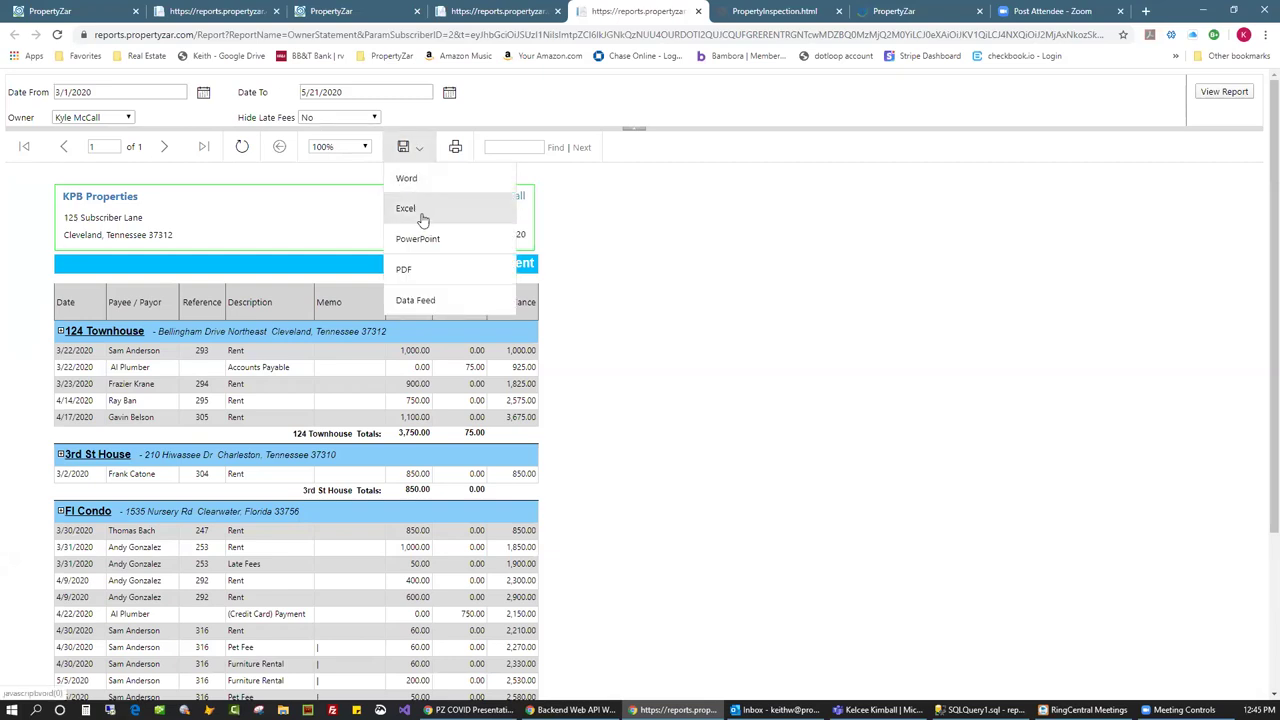
left_click(619, 205)
Examine the Fl Condo Property Inspection Report's property details, kitchen photos and kitchen item ratings, including the note on the microwave
left_click(765, 12)
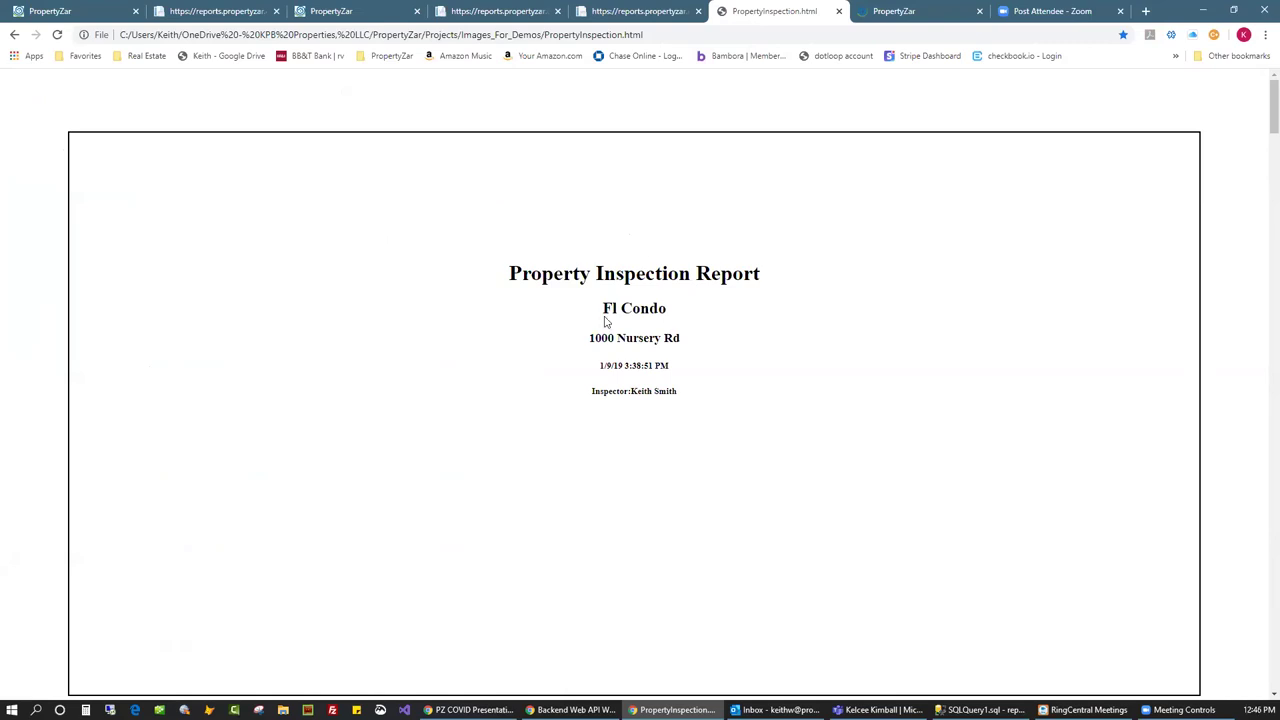
scroll(708, 357, "down", 1)
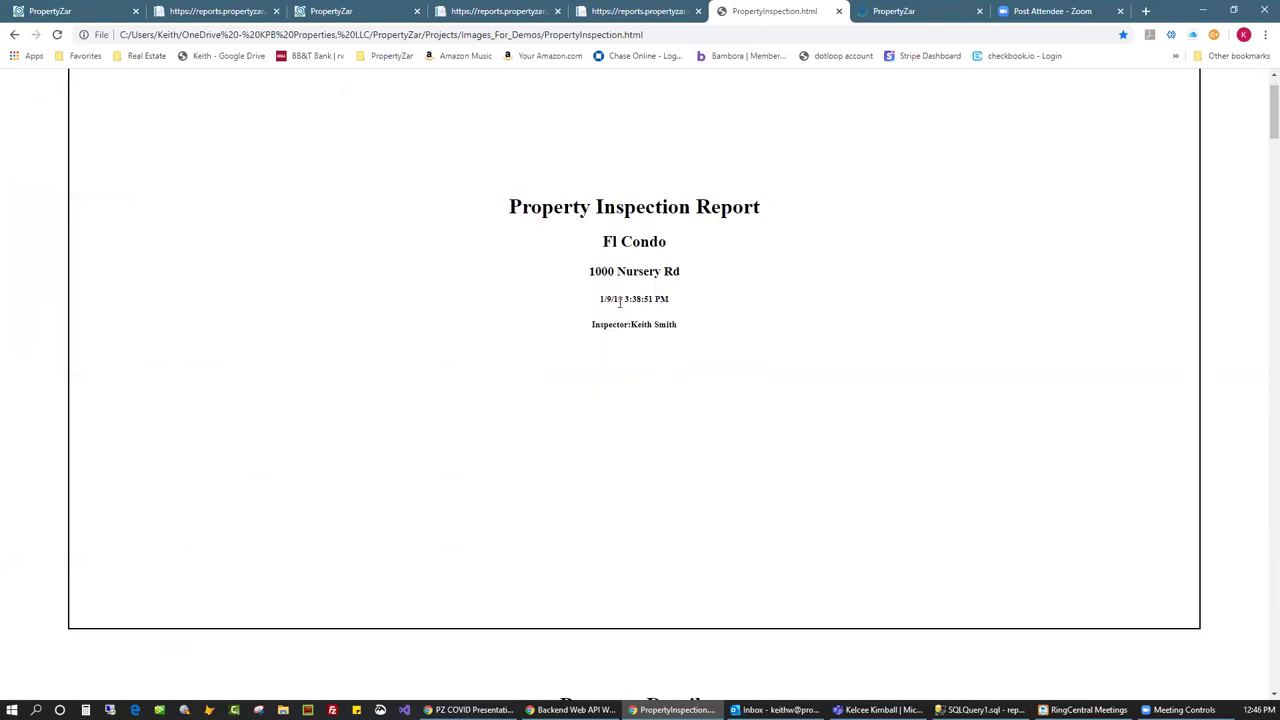
scroll(640, 303, "down", 4)
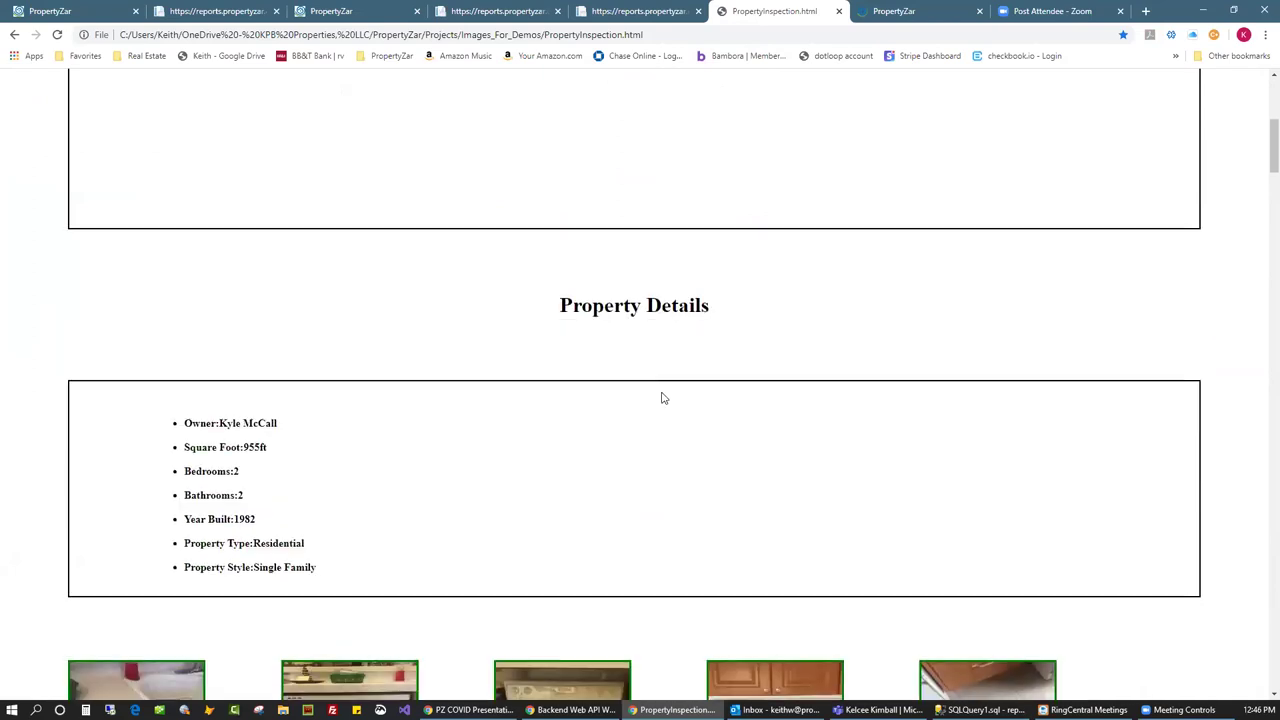
scroll(655, 395, "down", 2)
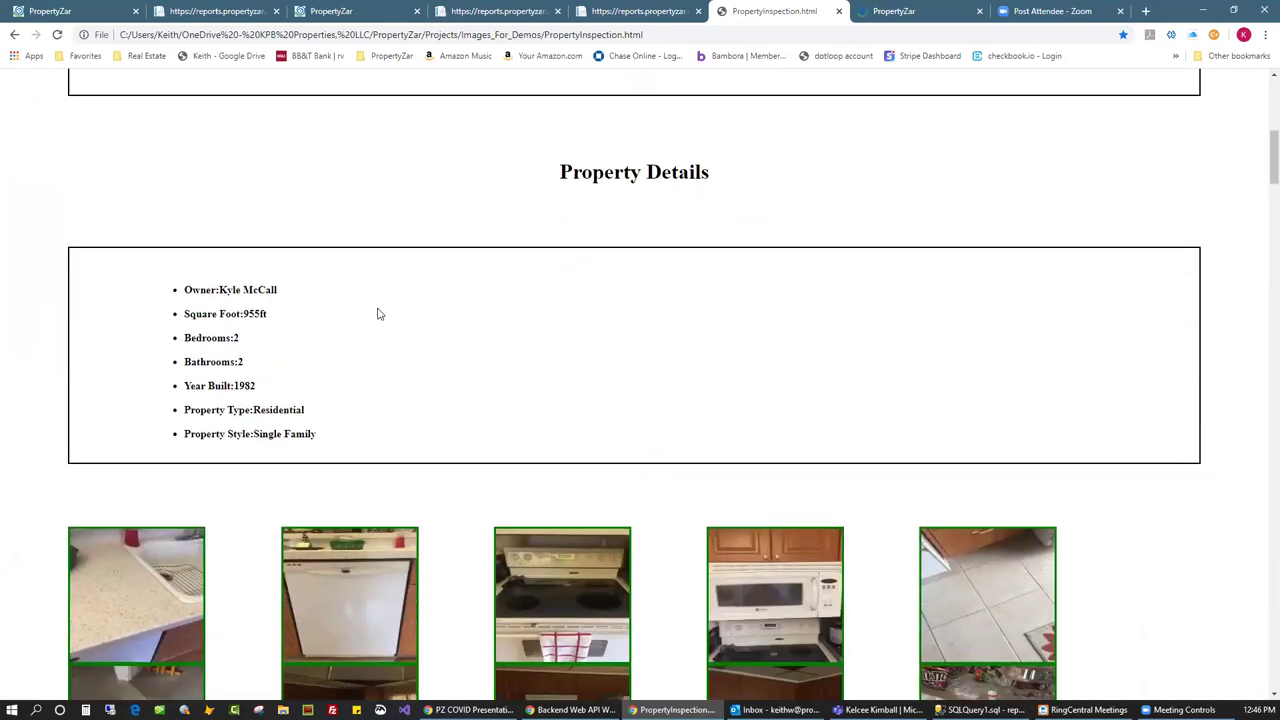
scroll(378, 314, "down", 3)
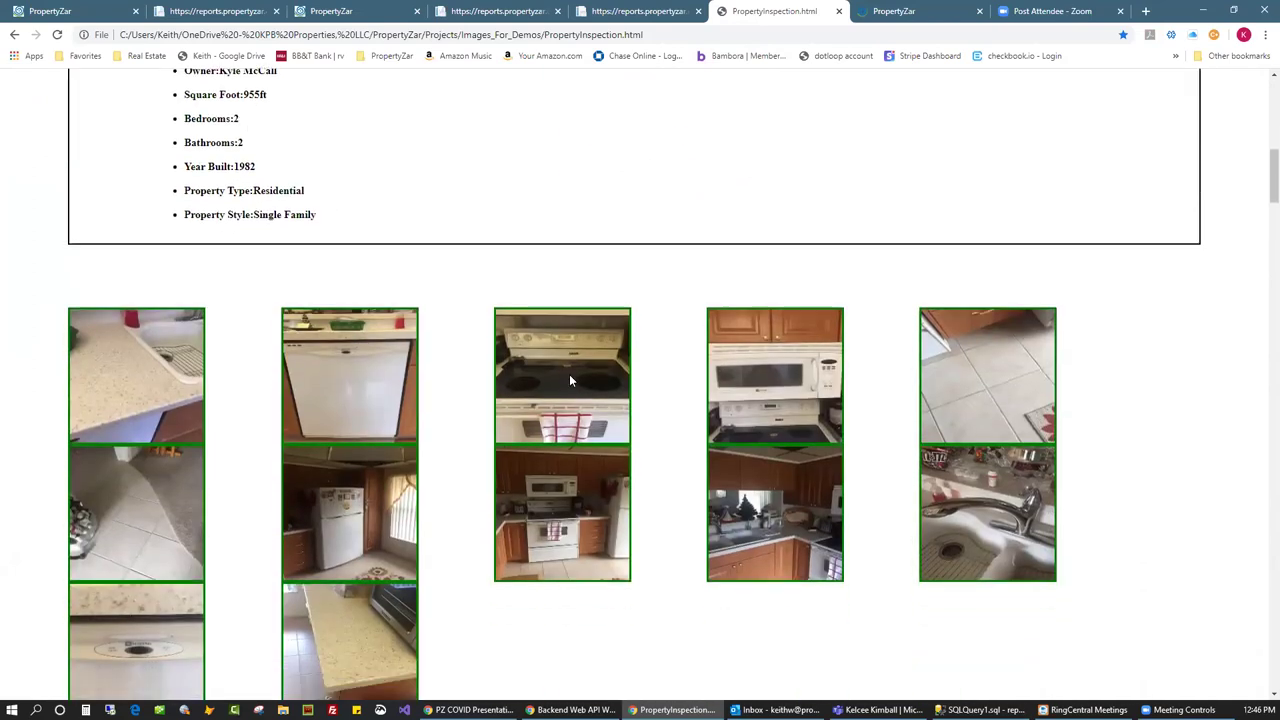
scroll(570, 380, "down", 1)
scroll(480, 343, "down", 2)
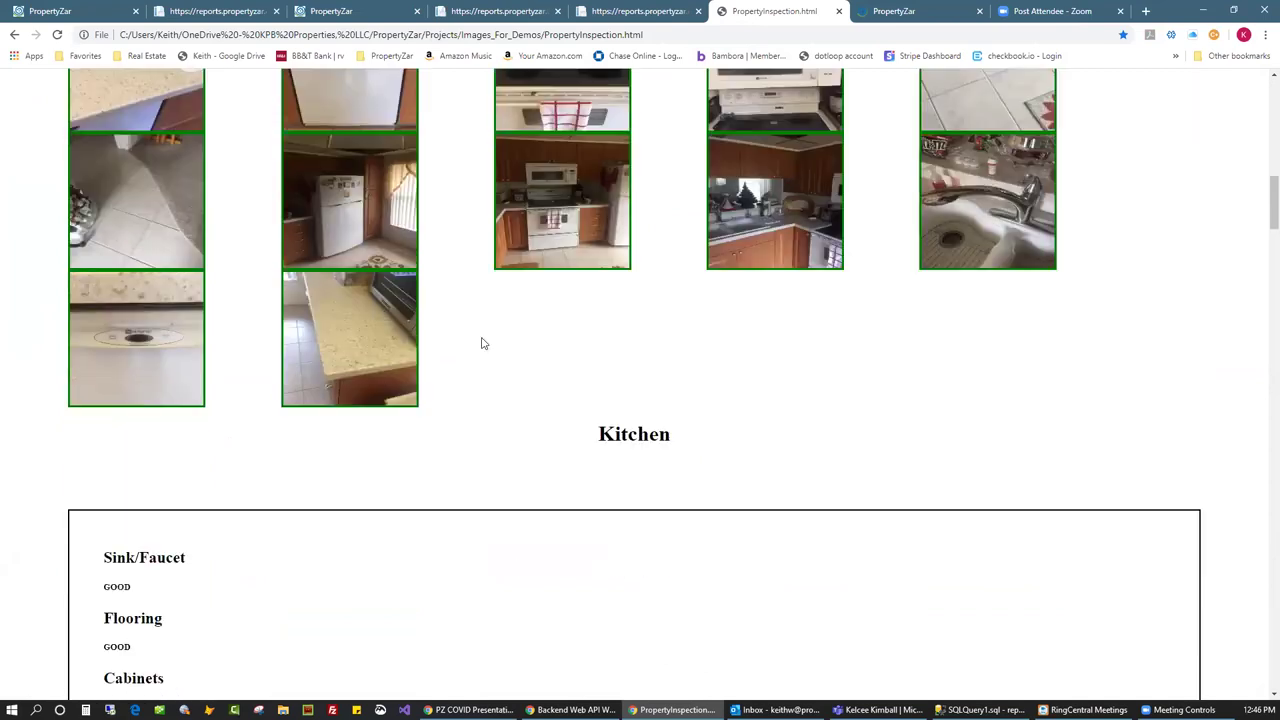
scroll(194, 400, "down", 2)
scroll(155, 600, "down", 2)
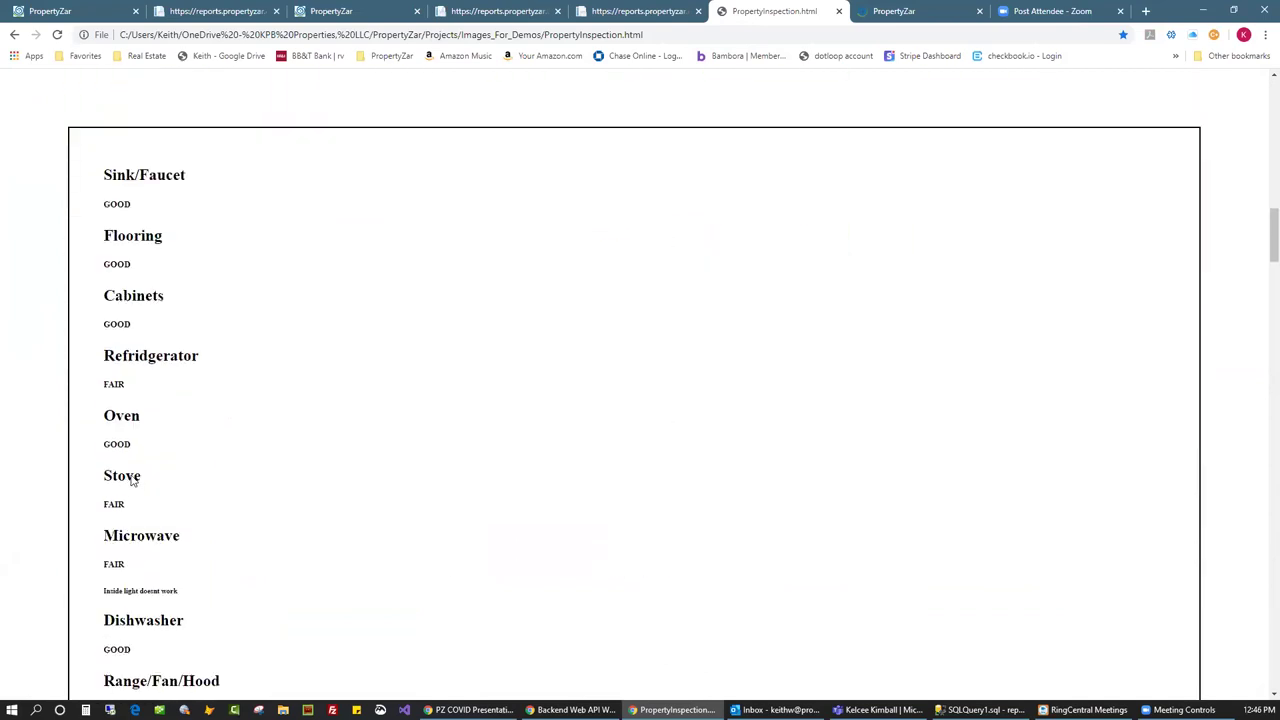
scroll(160, 415, "down", 2)
left_click_drag(168, 371, 109, 377)
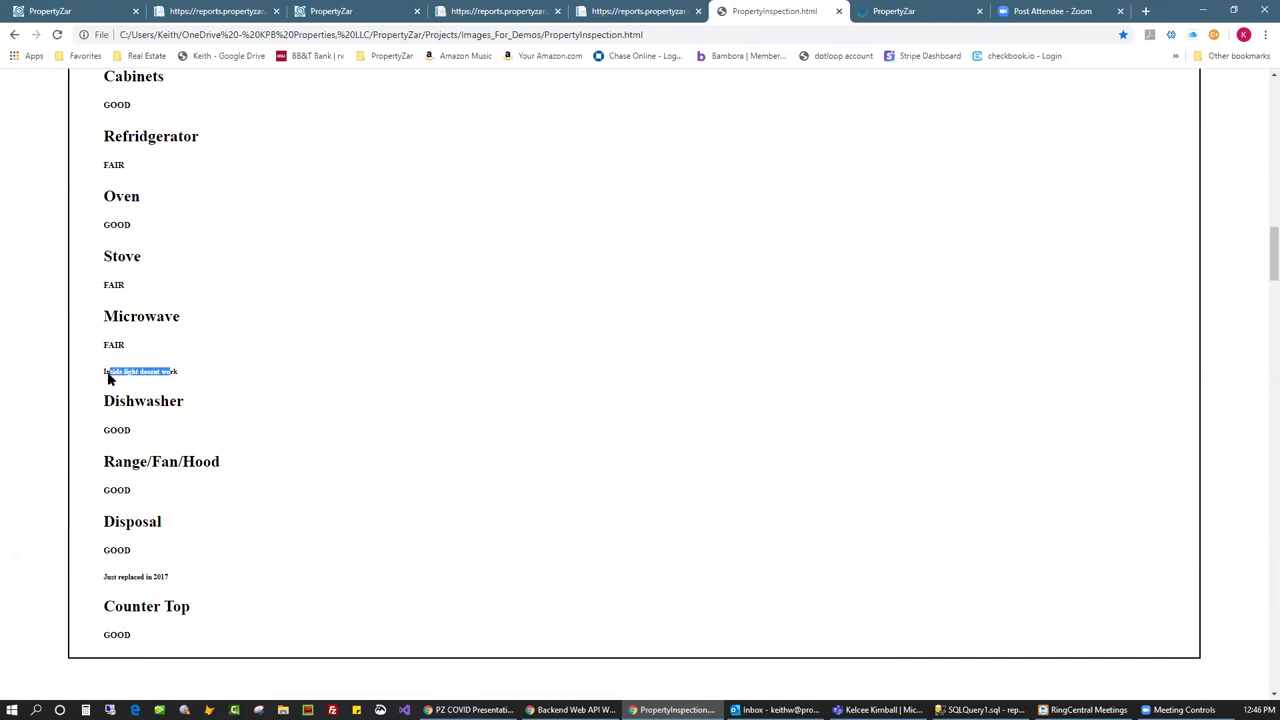
Examine the inspection report's photos and condition ratings for the master bath, master bedroom, dining room and living room
scroll(340, 500, "down", 7)
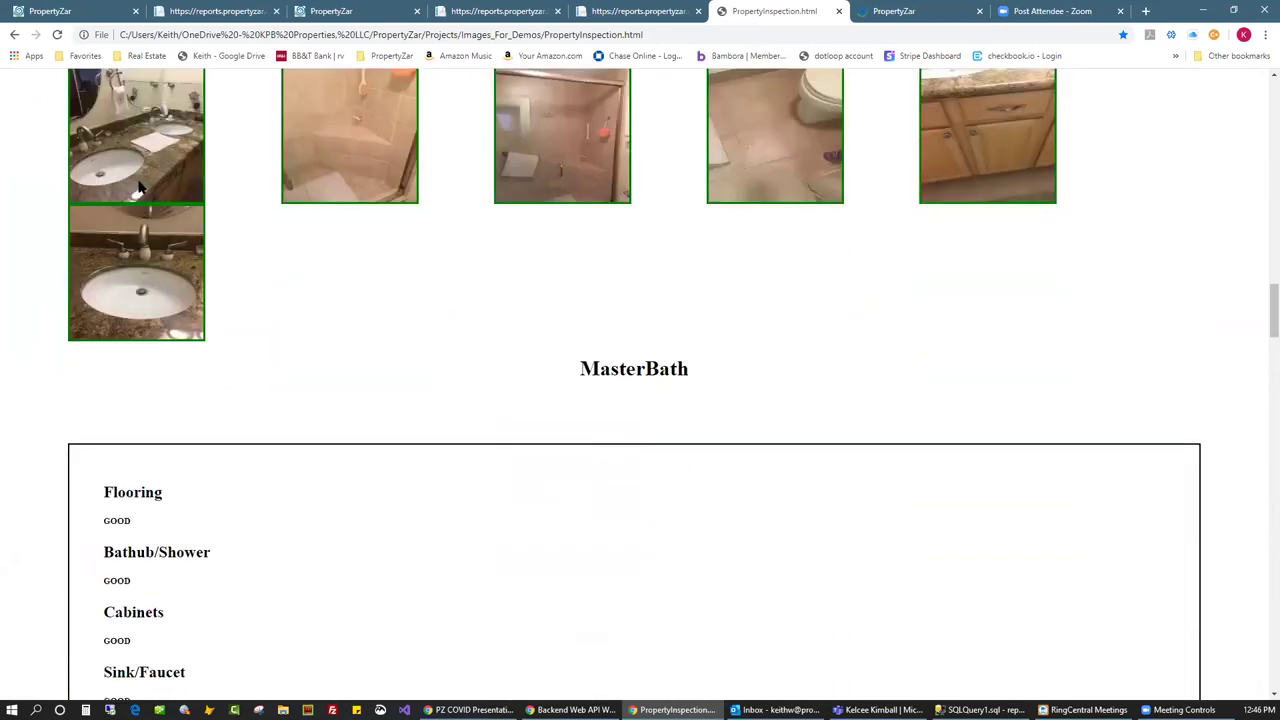
scroll(437, 343, "down", 3)
scroll(224, 562, "down", 6)
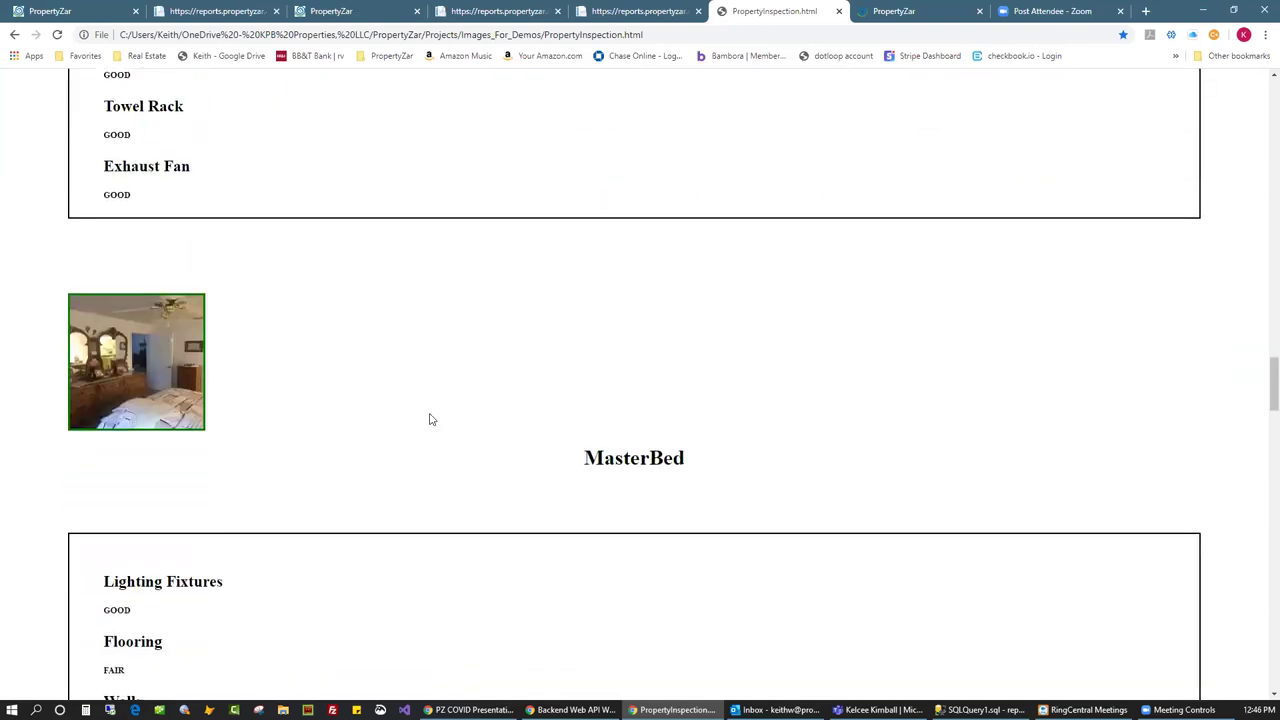
scroll(287, 419, "down", 3)
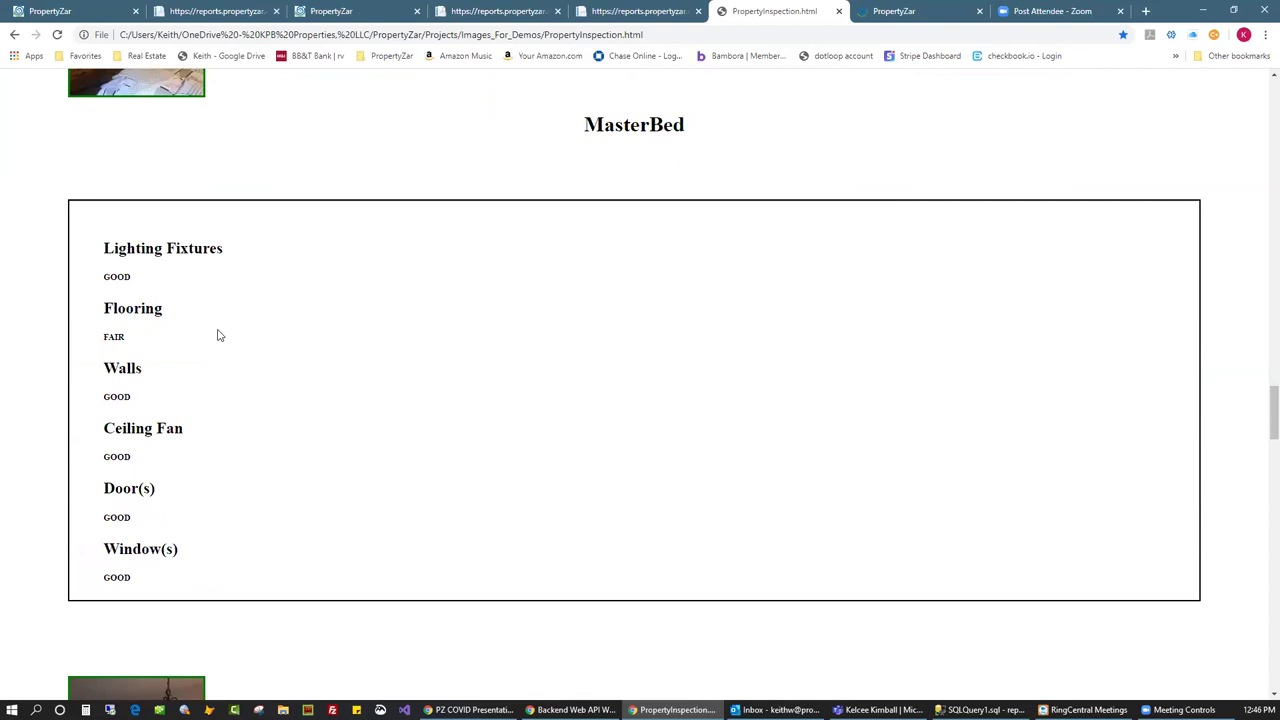
scroll(257, 391, "down", 3)
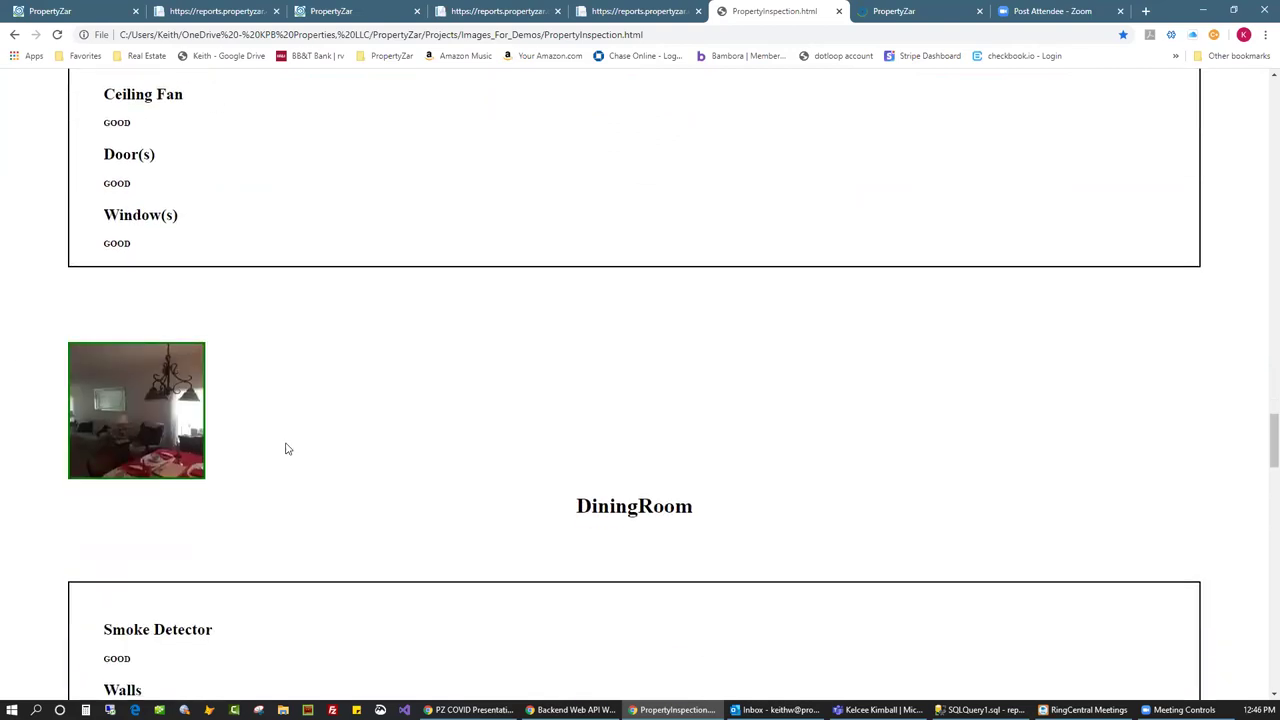
scroll(270, 436, "down", 3)
scroll(255, 423, "down", 1)
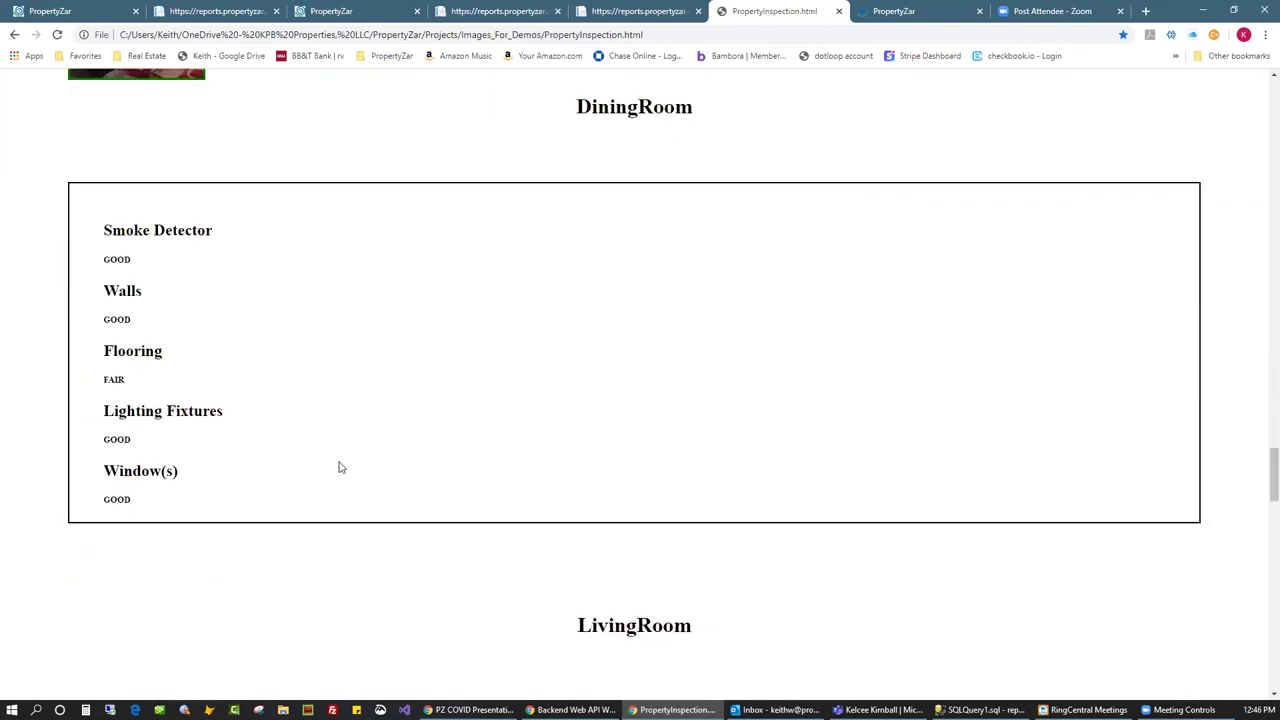
scroll(355, 470, "down", 3)
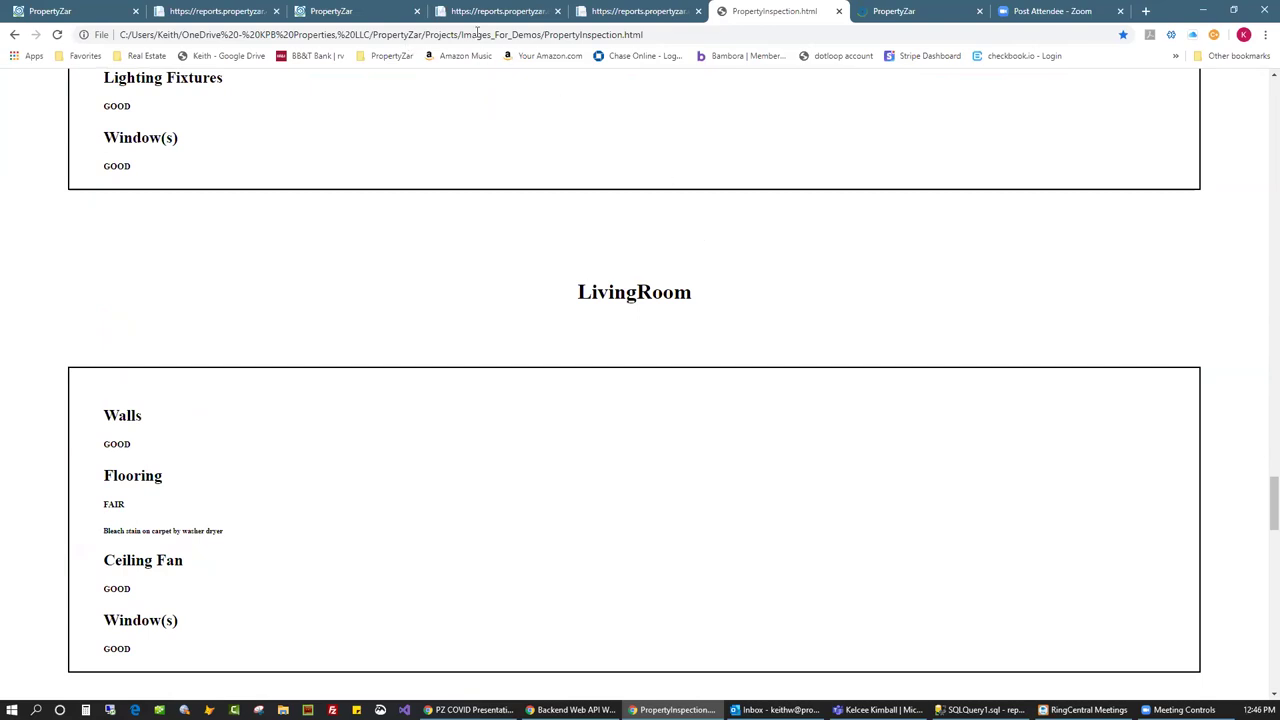
Return to PropertyZar and open the Fl Condo property summary to look at its Property Documents section
left_click(80, 11)
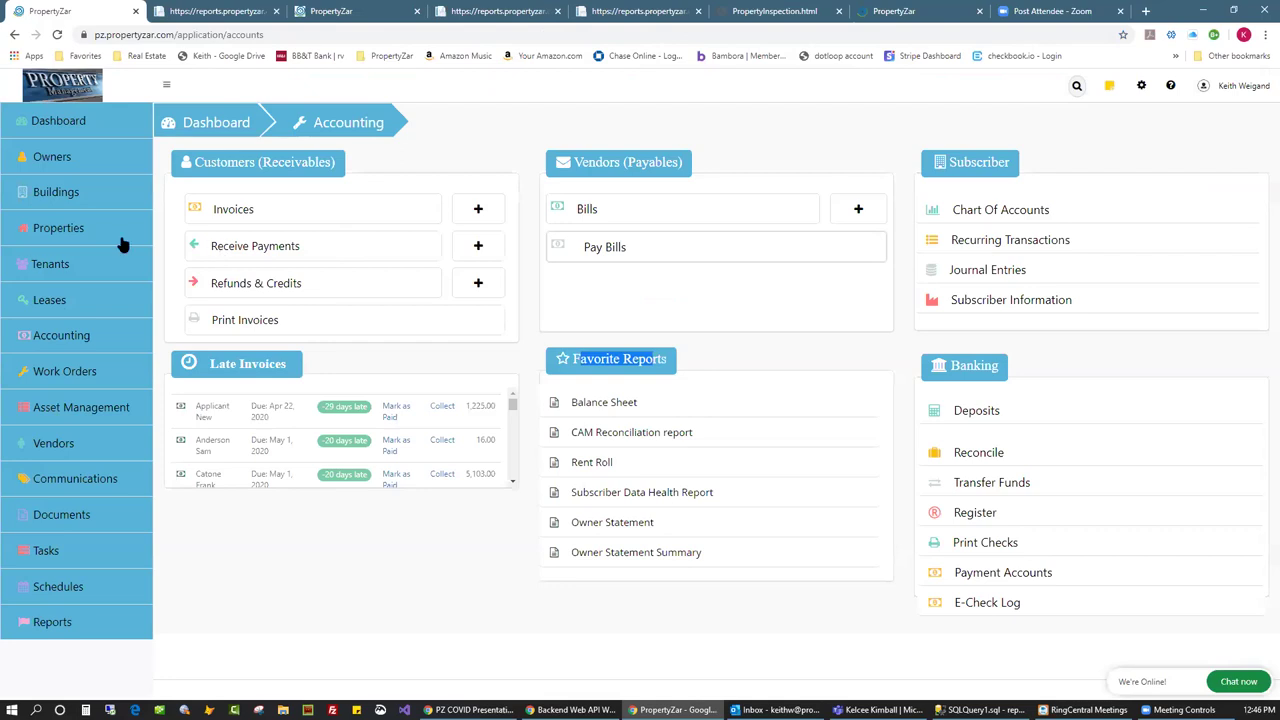
left_click(66, 228)
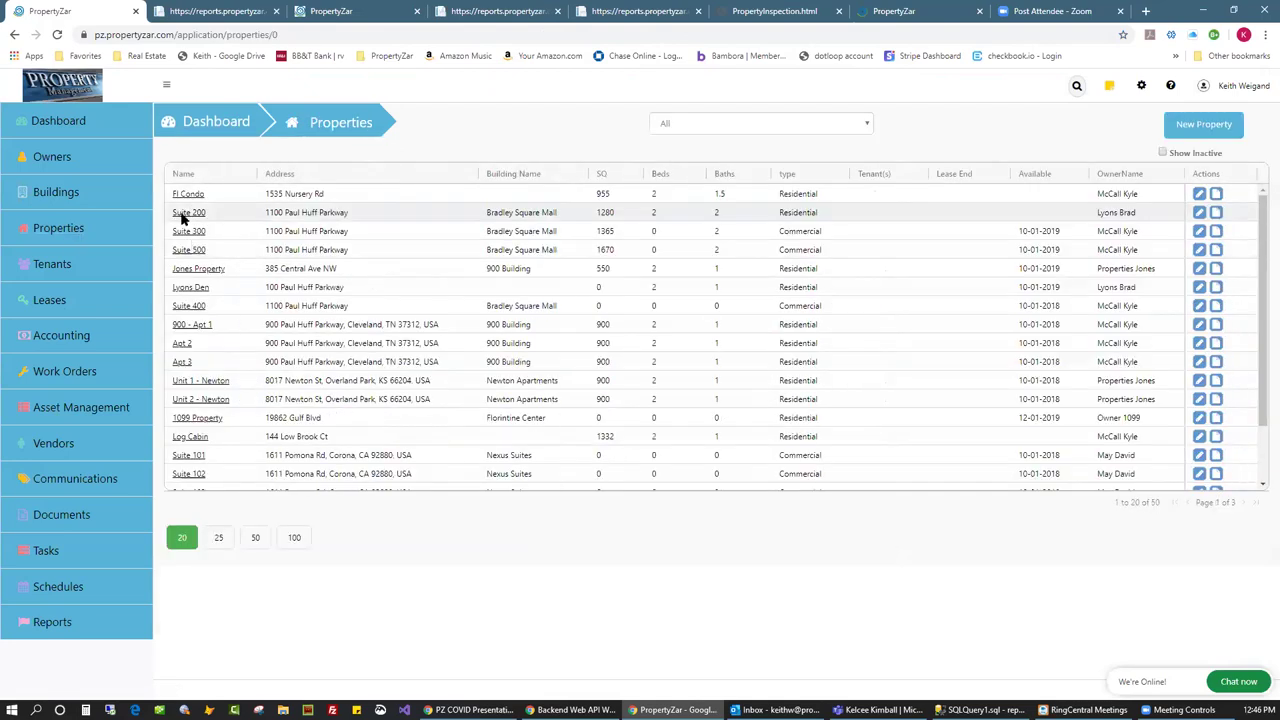
left_click(186, 194)
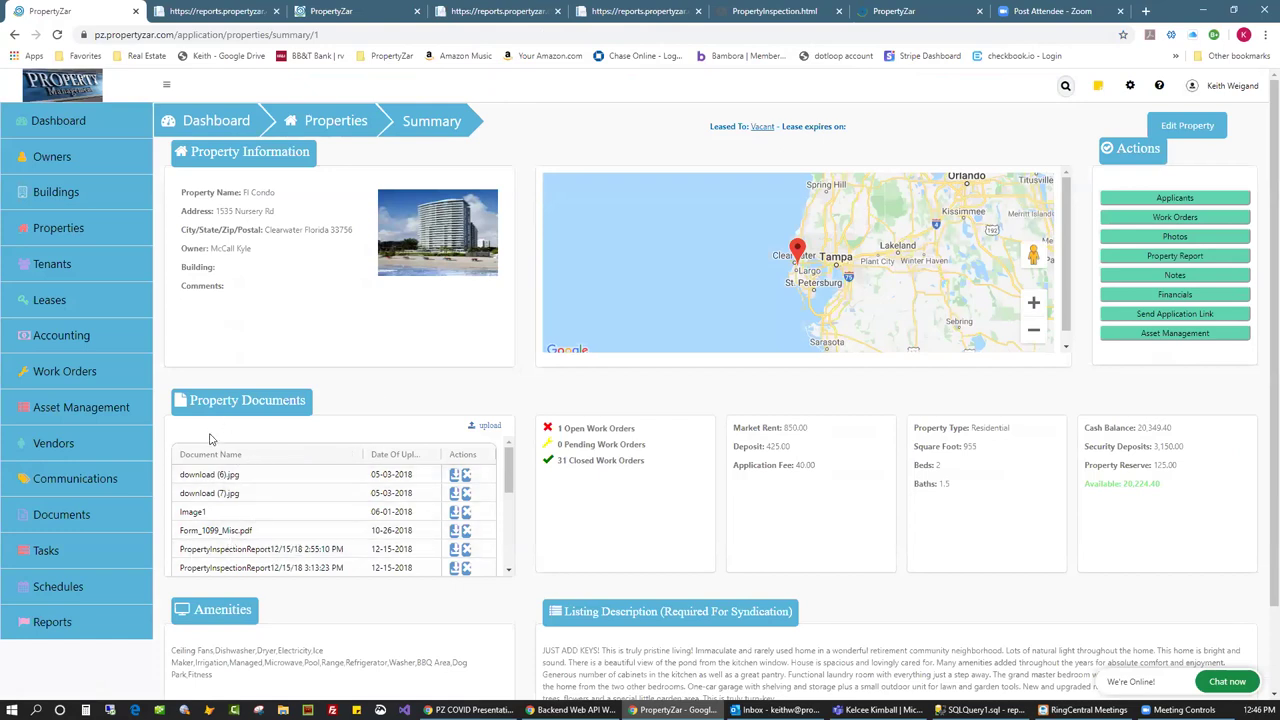
left_click_drag(234, 400, 312, 401)
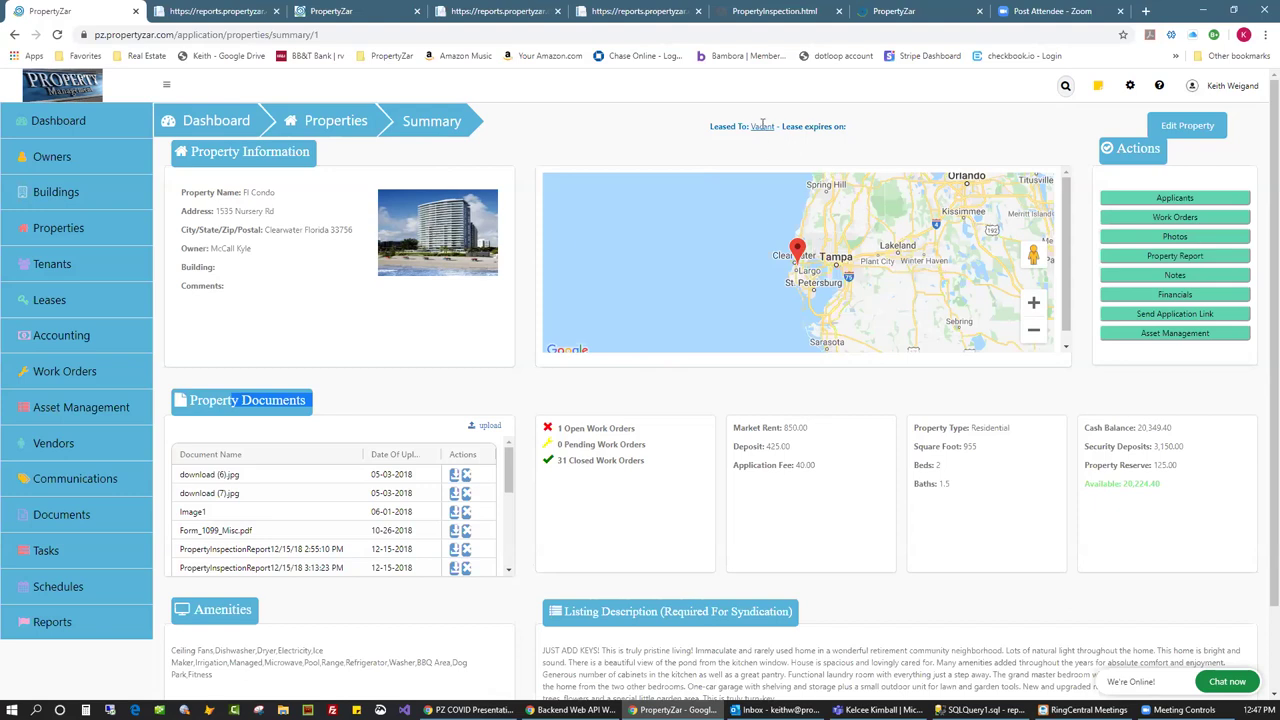
View the Fl Condo's list of applicants with their application status, and check the property's work orders
left_click(1175, 197)
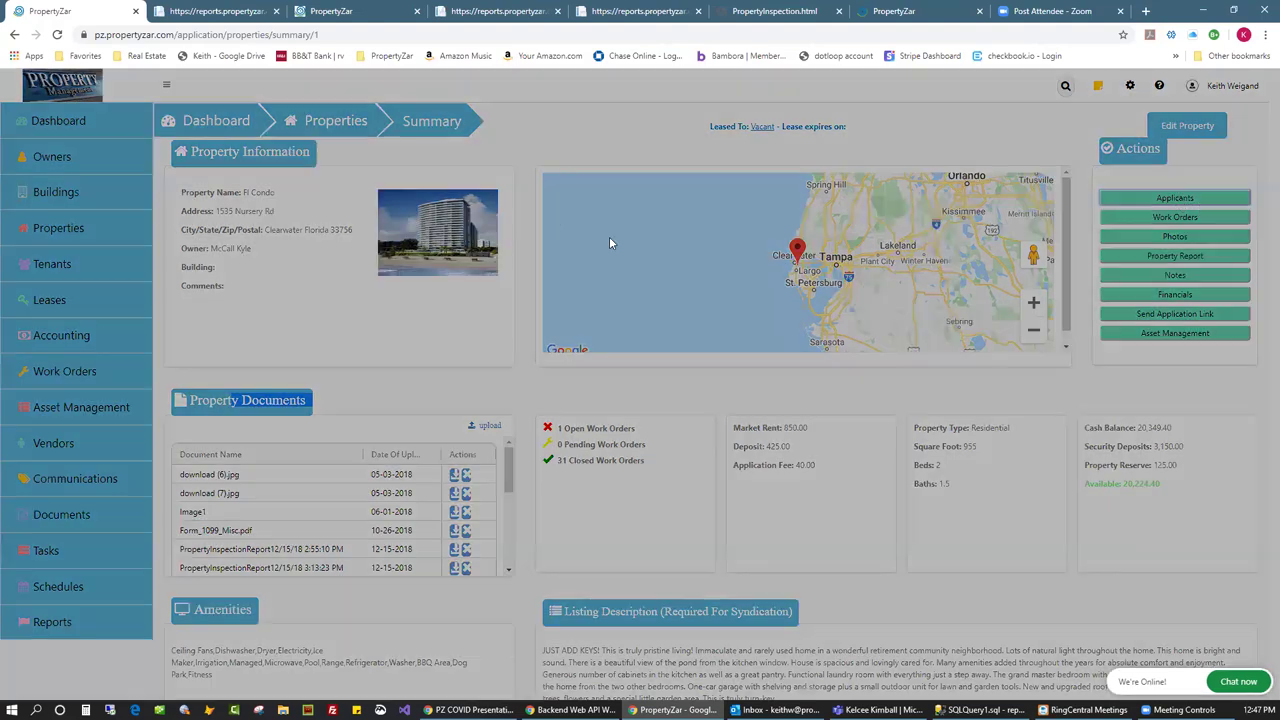
left_click_drag(503, 196, 448, 197)
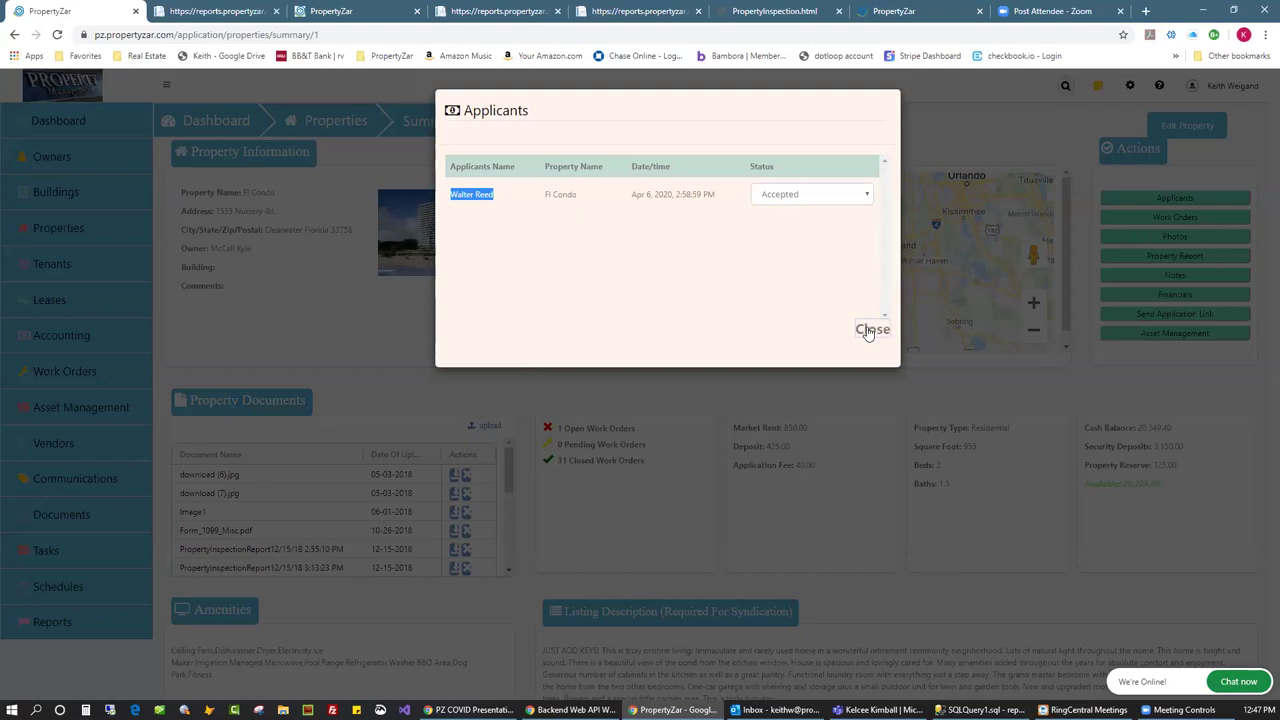
left_click(1202, 220)
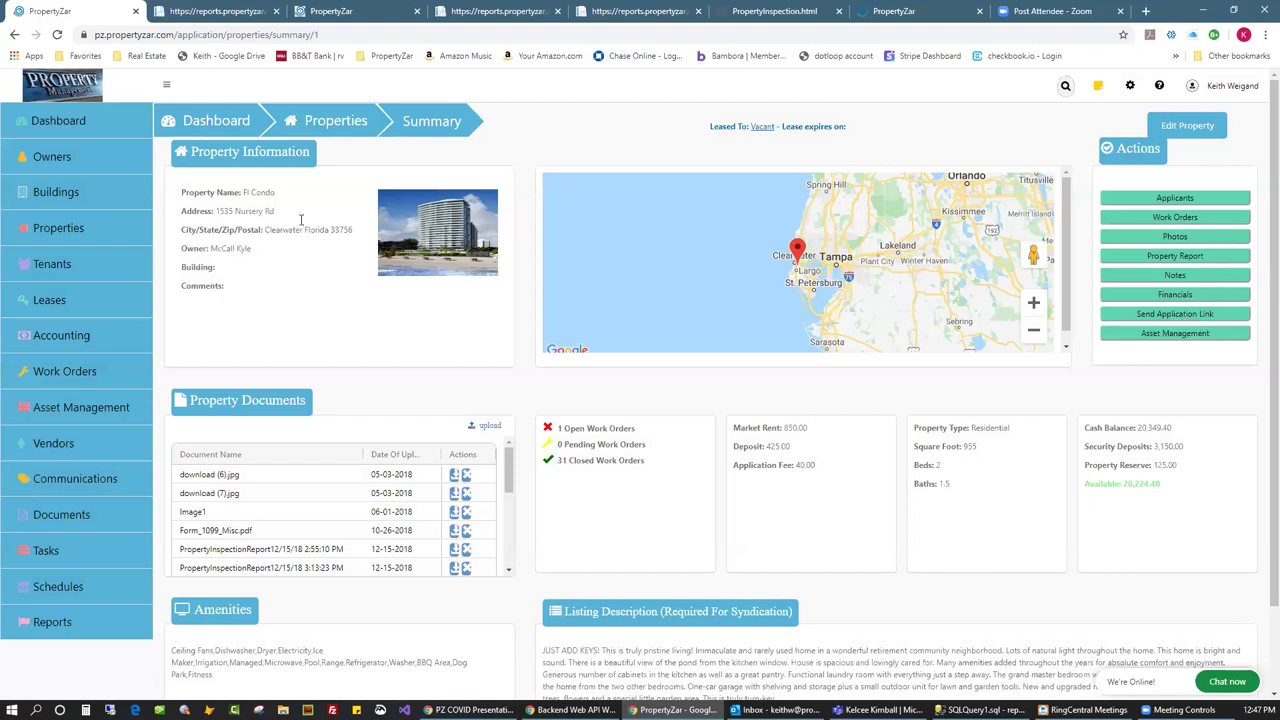
Review the Fl Condo summary's property name, work order counts, market rent and listing description for syndication
triple_click(249, 191)
left_click(584, 440)
double_click(562, 461)
left_click_drag(792, 428, 784, 428)
scroll(849, 523, "down", 1)
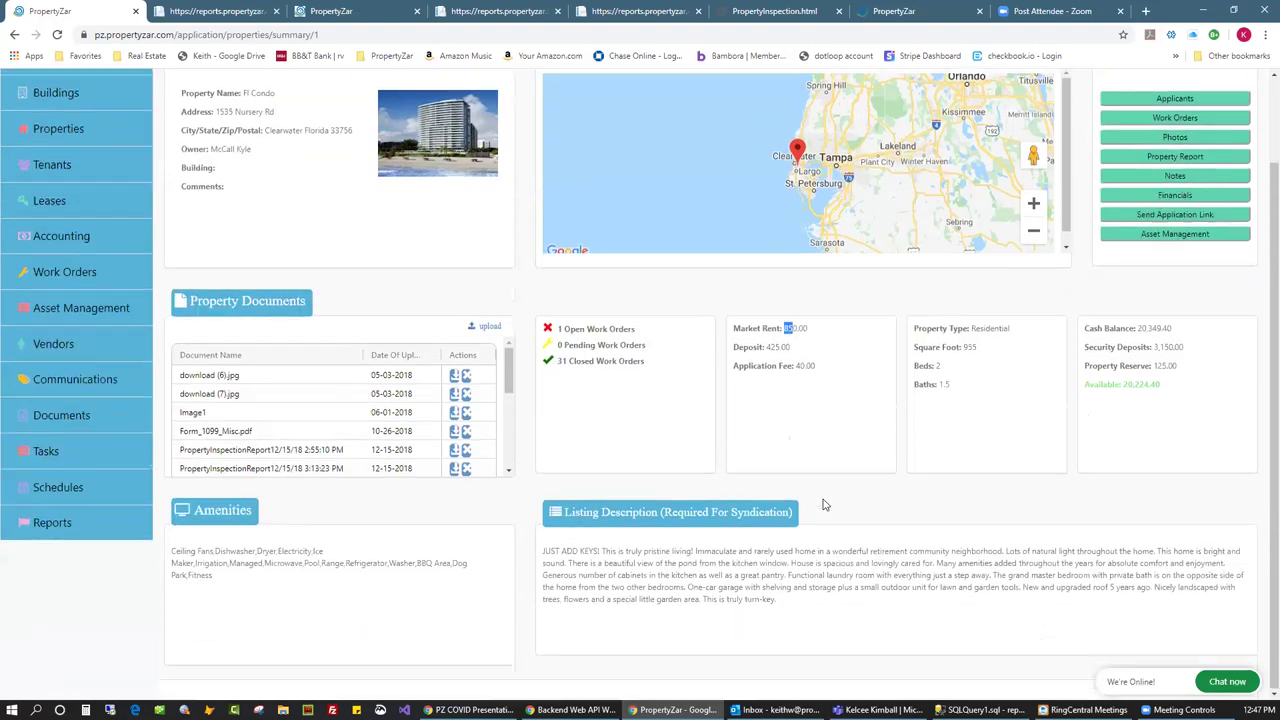
left_click_drag(605, 513, 654, 533)
left_click(575, 553)
scroll(436, 530, "up", 1)
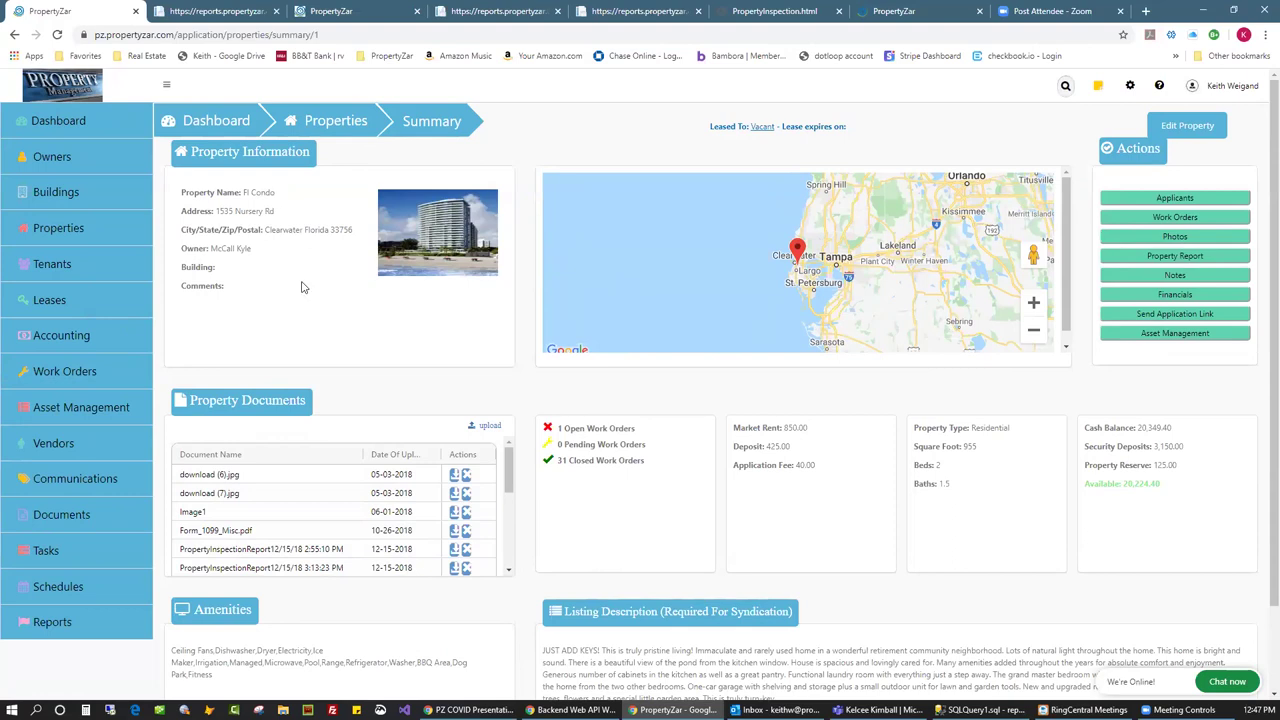
Open the summary of the first tenant in the tenants list and review the security deposit, tenant ledger and documents
left_click(63, 264)
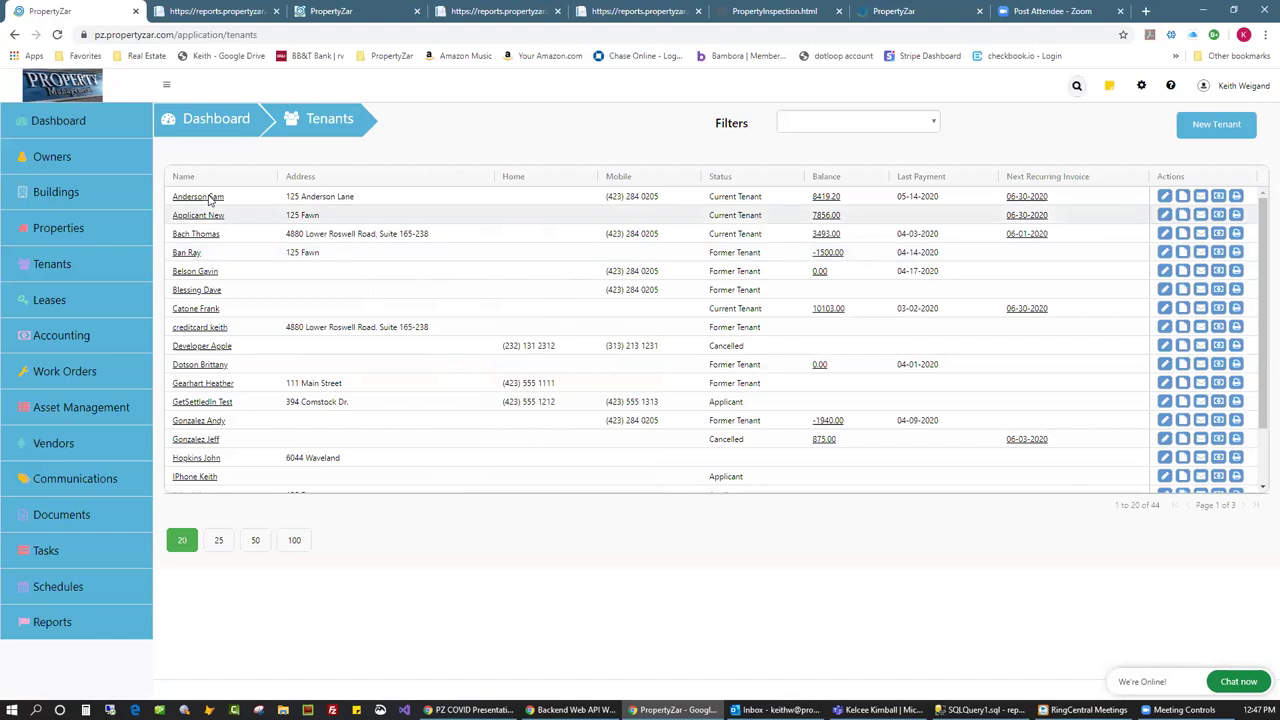
left_click(205, 197)
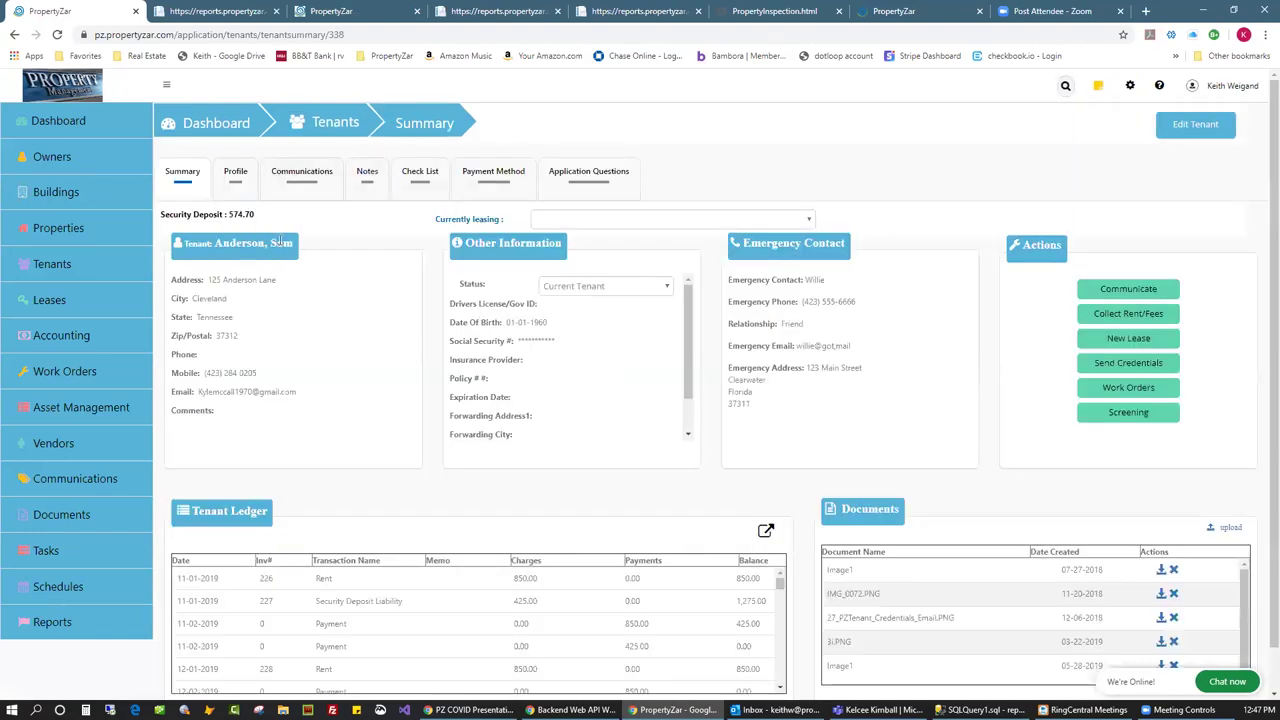
left_click_drag(296, 249, 213, 246)
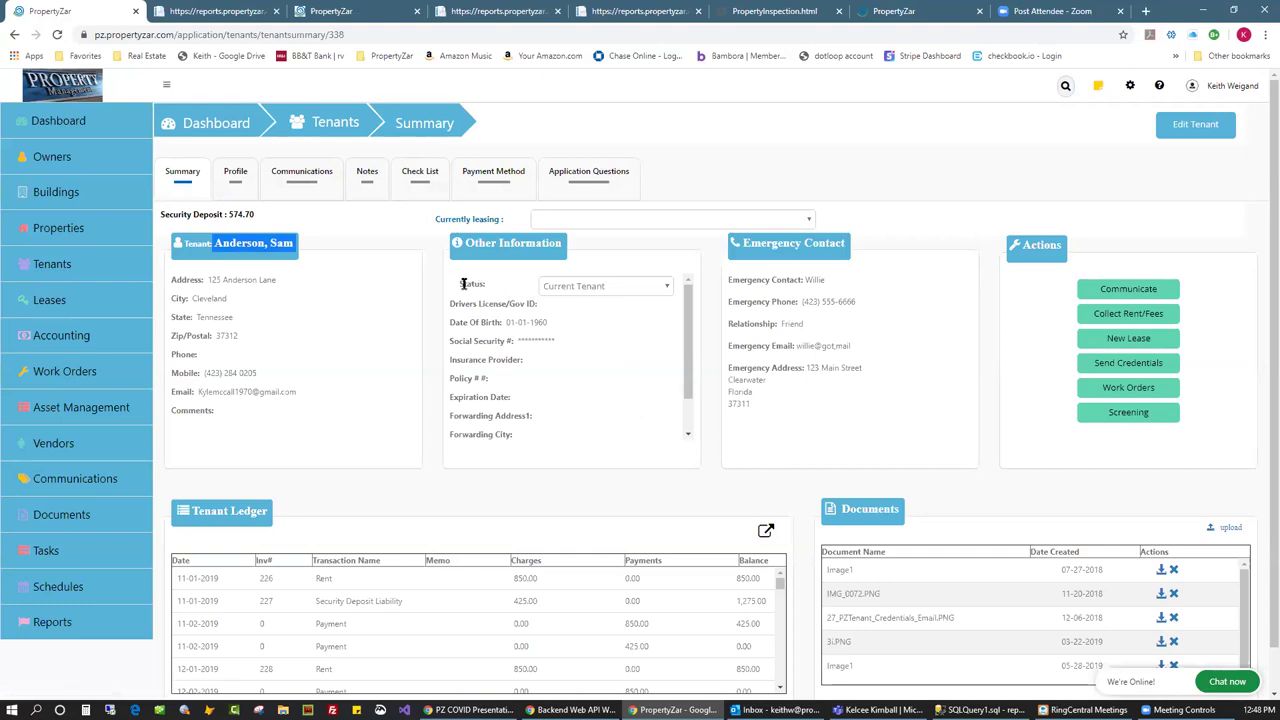
double_click(243, 214)
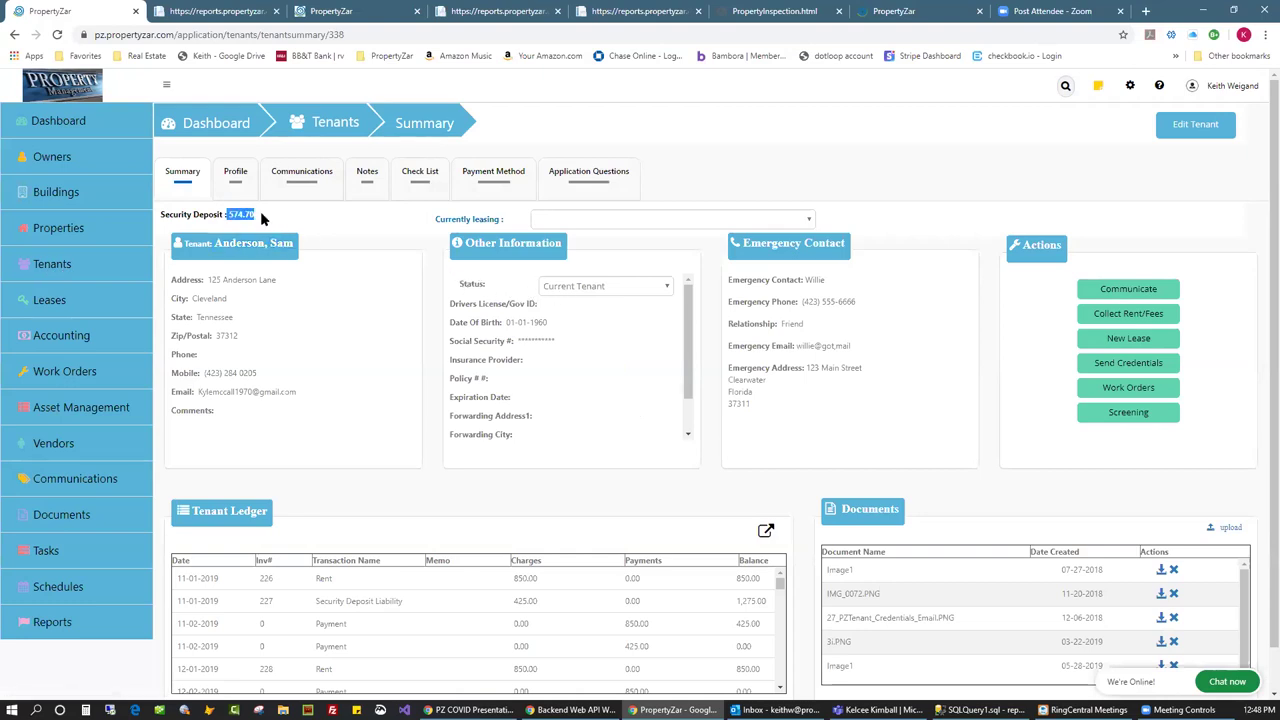
scroll(300, 485, "down", 1)
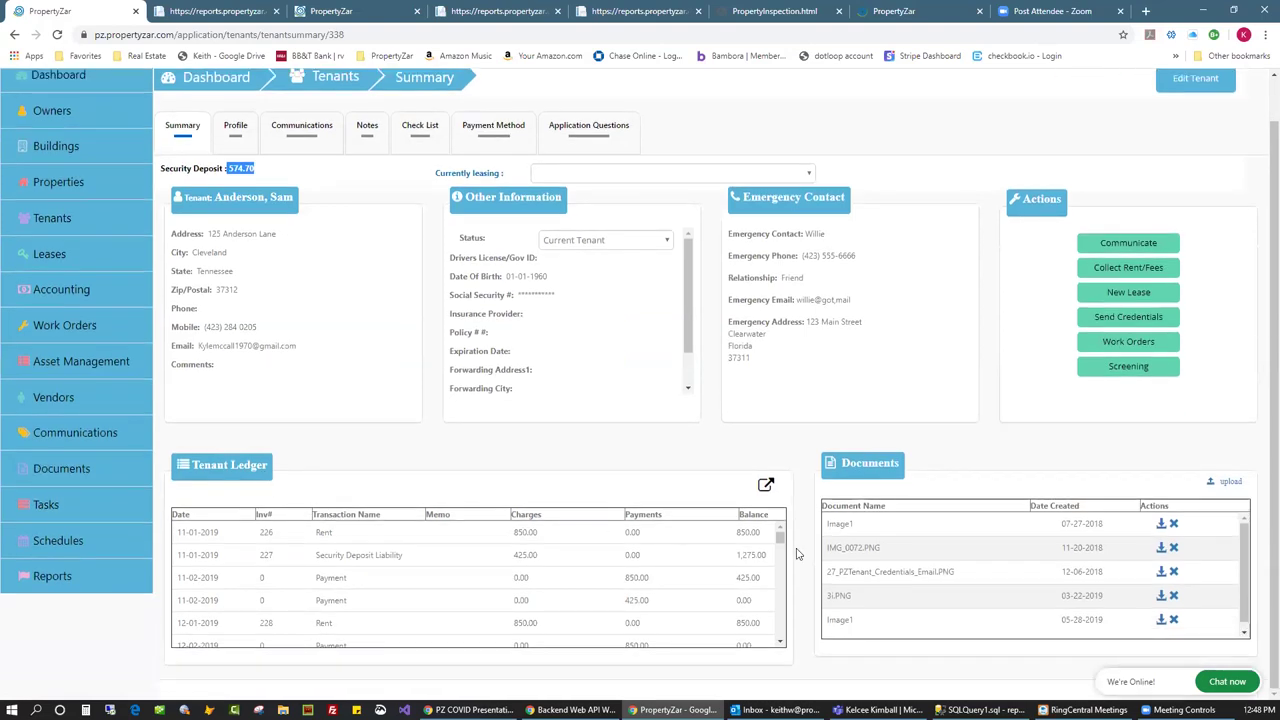
mouse_move(779, 537)
left_mouse_down()
mouse_move(780, 632)
mouse_move(779, 537)
left_mouse_up()
scroll(335, 263, "up", 1)
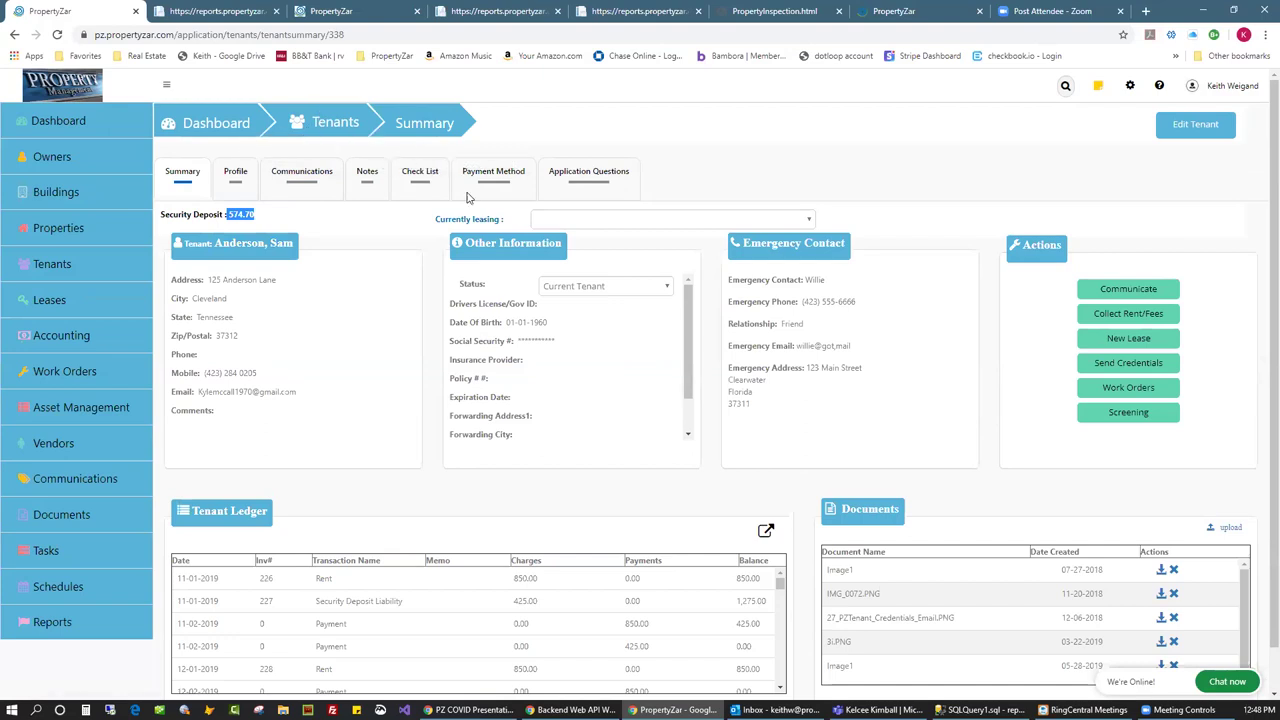
Review the Documents section and the available actions, including Screening, on the tenant's summary
left_click(726, 488)
double_click(870, 509)
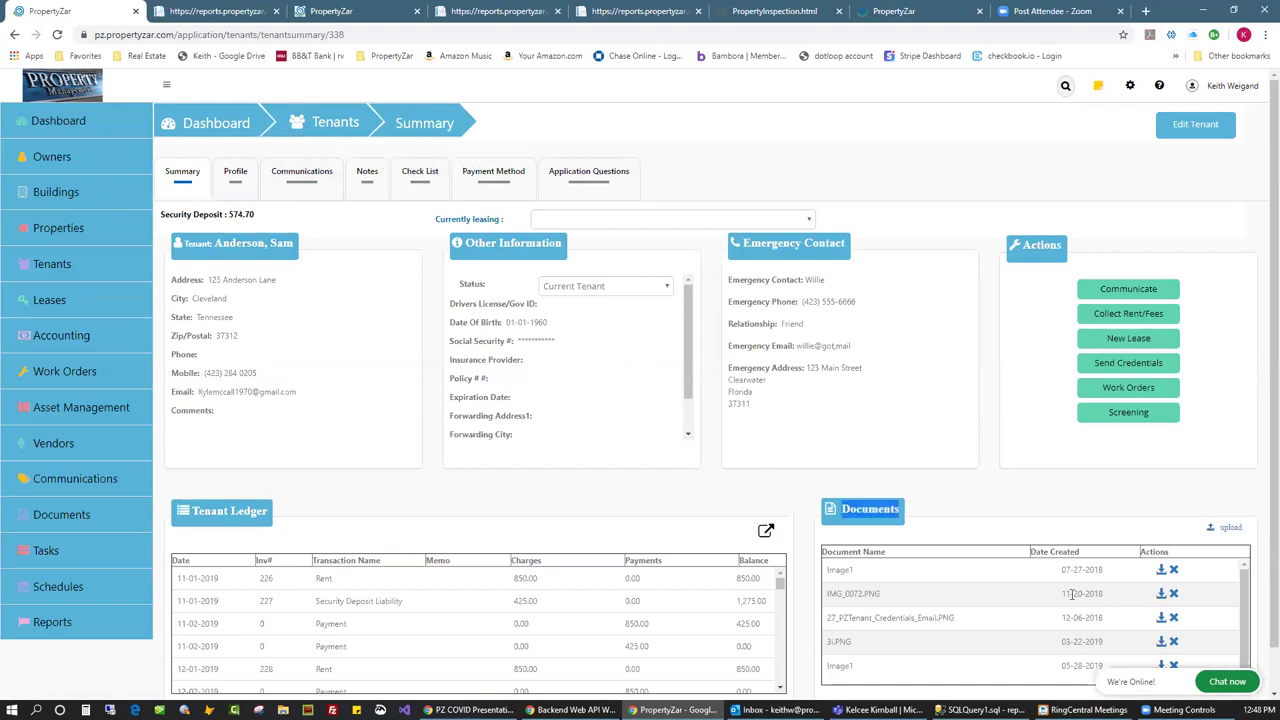
scroll(1238, 598, "down", 2)
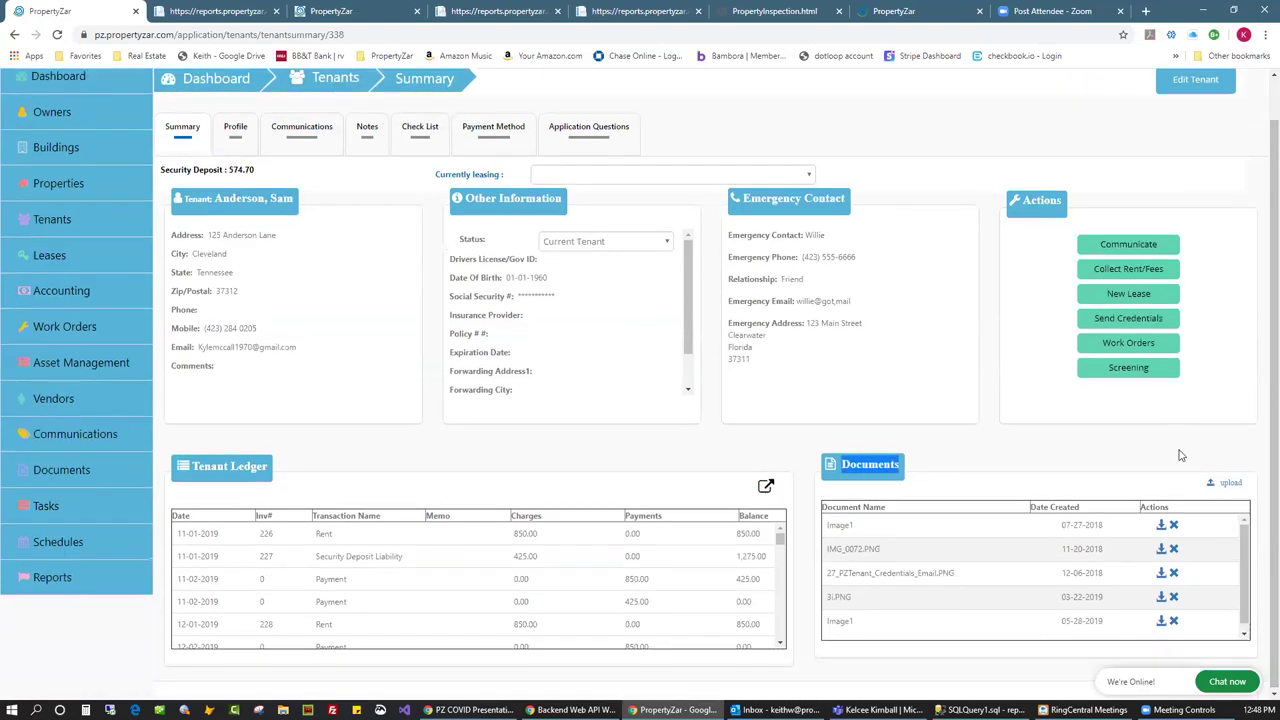
scroll(1135, 335, "up", 1)
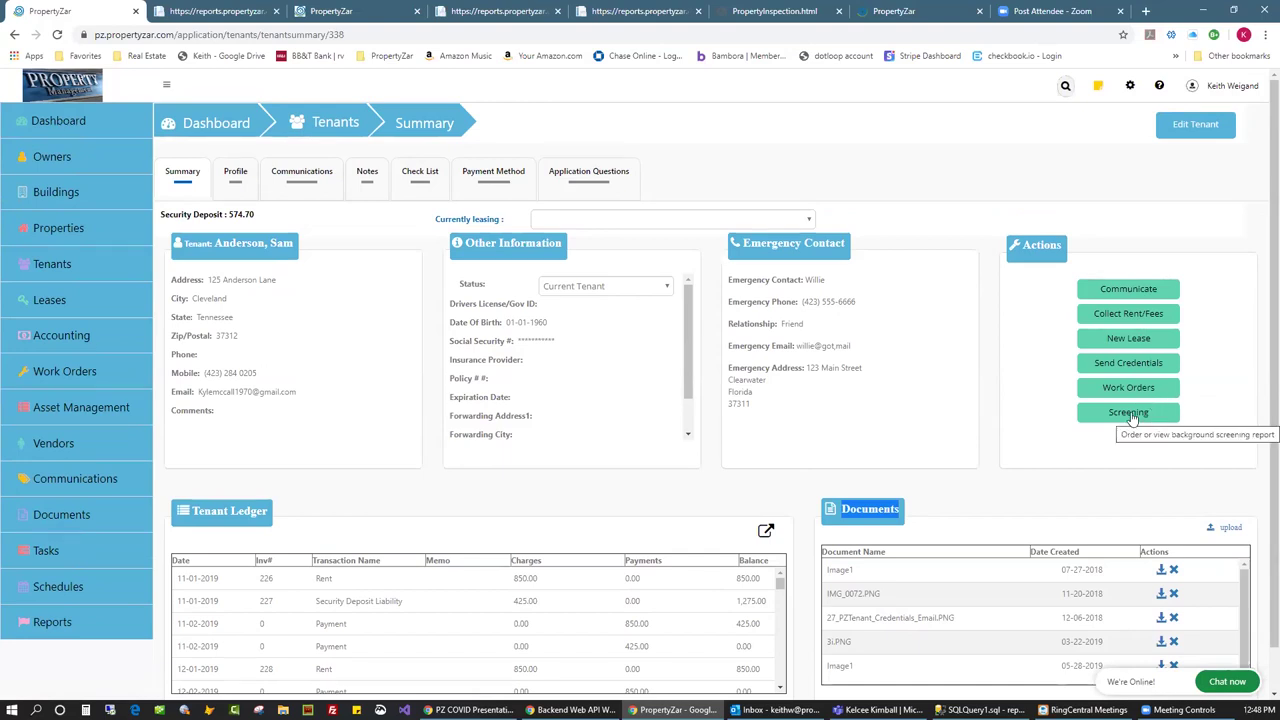
View the tenant's communications history, checking the contact dates, contact types, subjects and notes from the newest entries back to the oldest
left_click(300, 186)
scroll(255, 410, "down", 5)
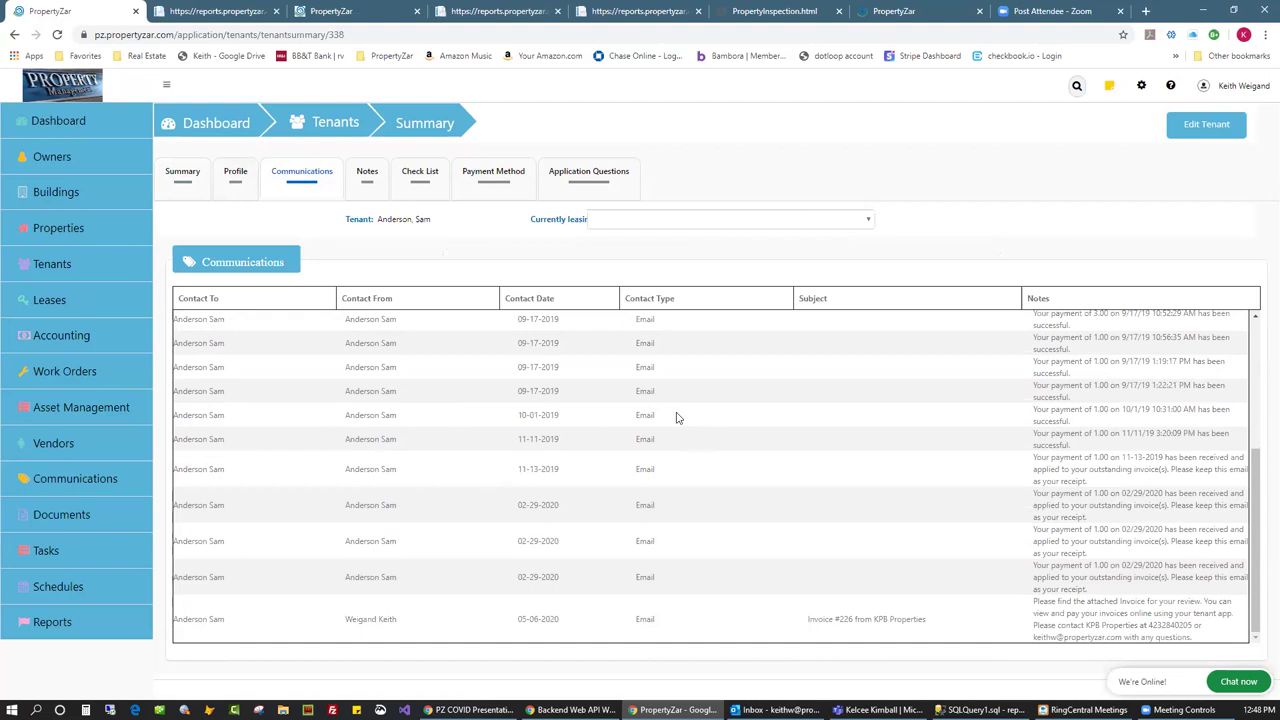
scroll(1100, 414, "up", 3)
scroll(1069, 381, "up", 1)
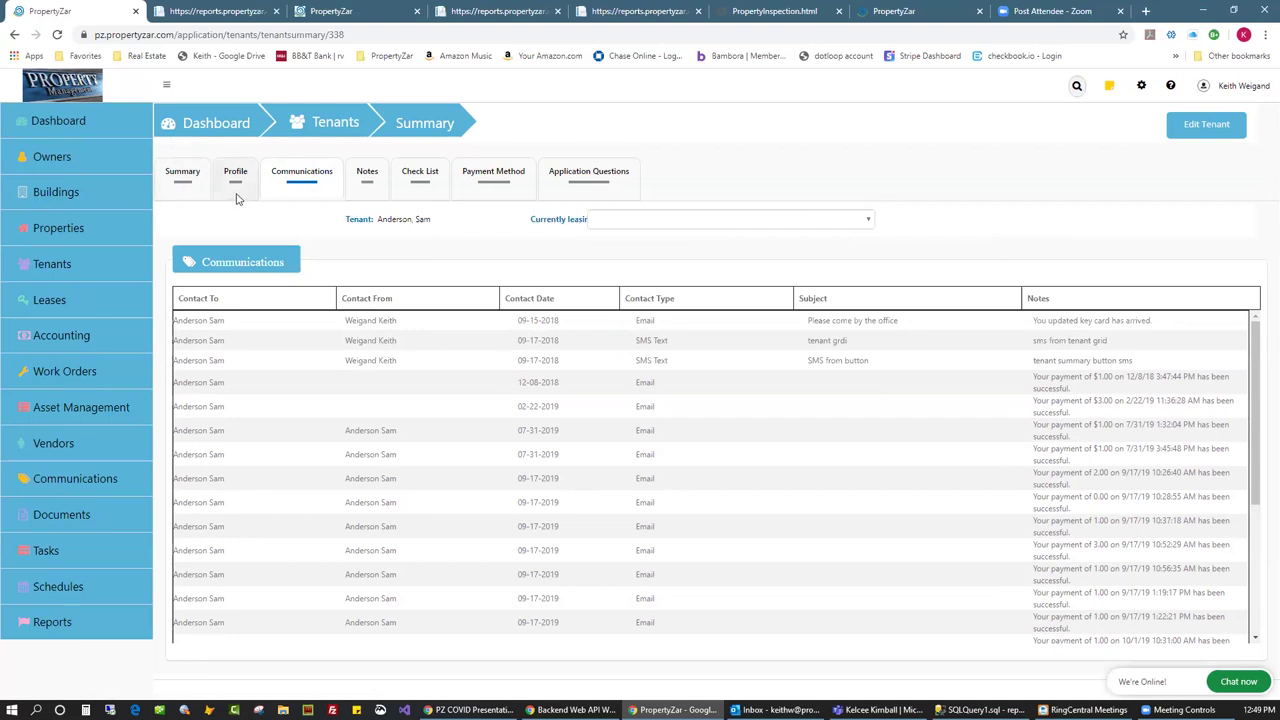
Review the tenant's new note field and list of previous notes, and check the application questions
left_click(369, 180)
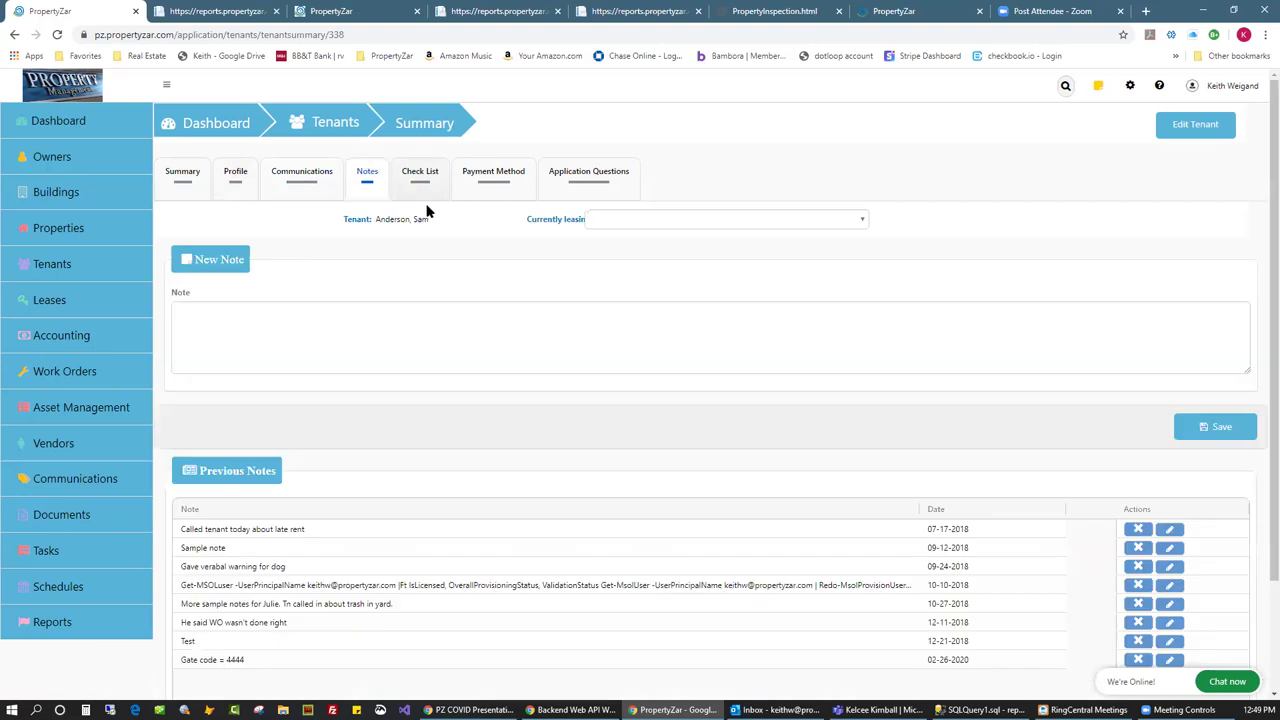
left_click(209, 304)
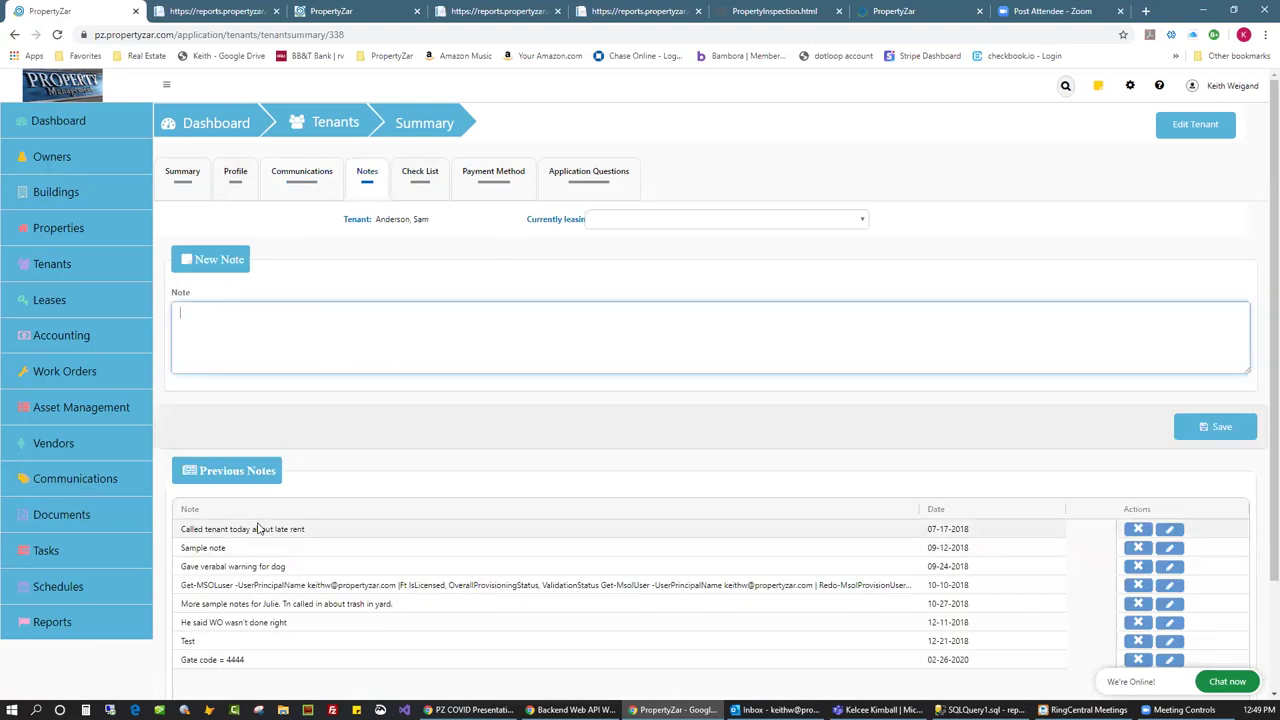
left_click_drag(443, 227, 372, 224)
left_click(205, 313)
scroll(507, 542, "down", 3)
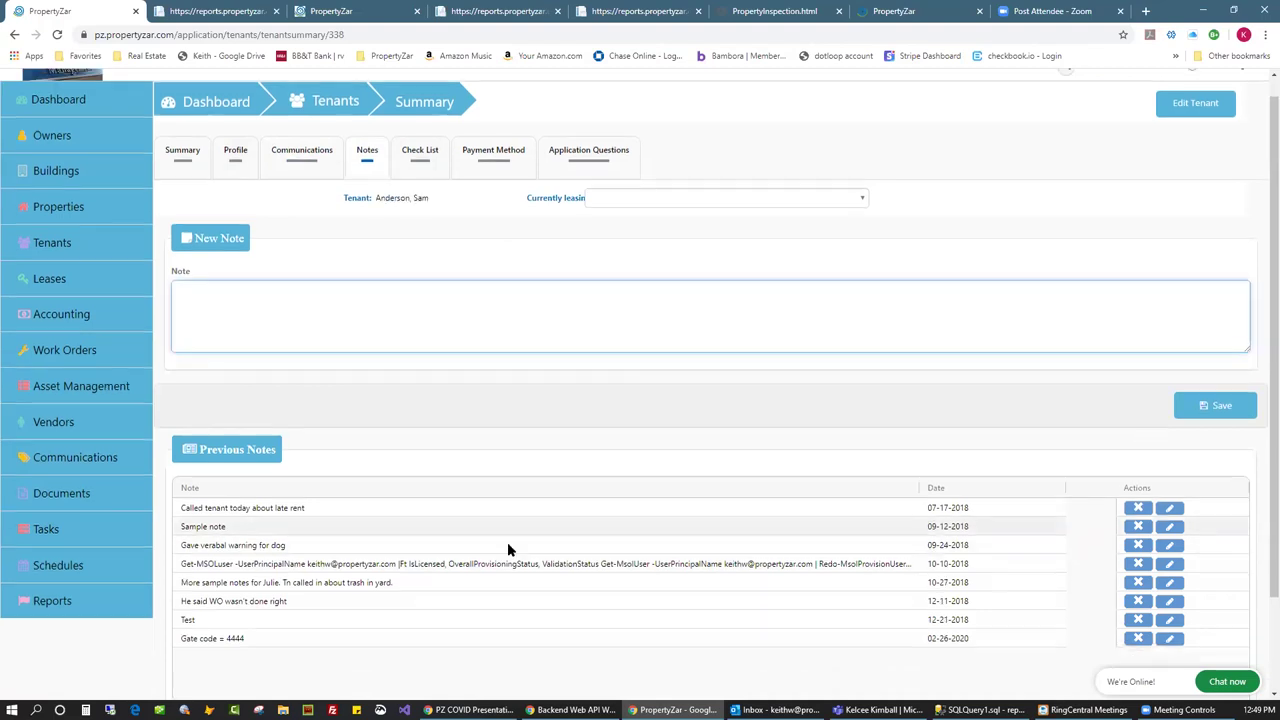
scroll(400, 330, "up", 3)
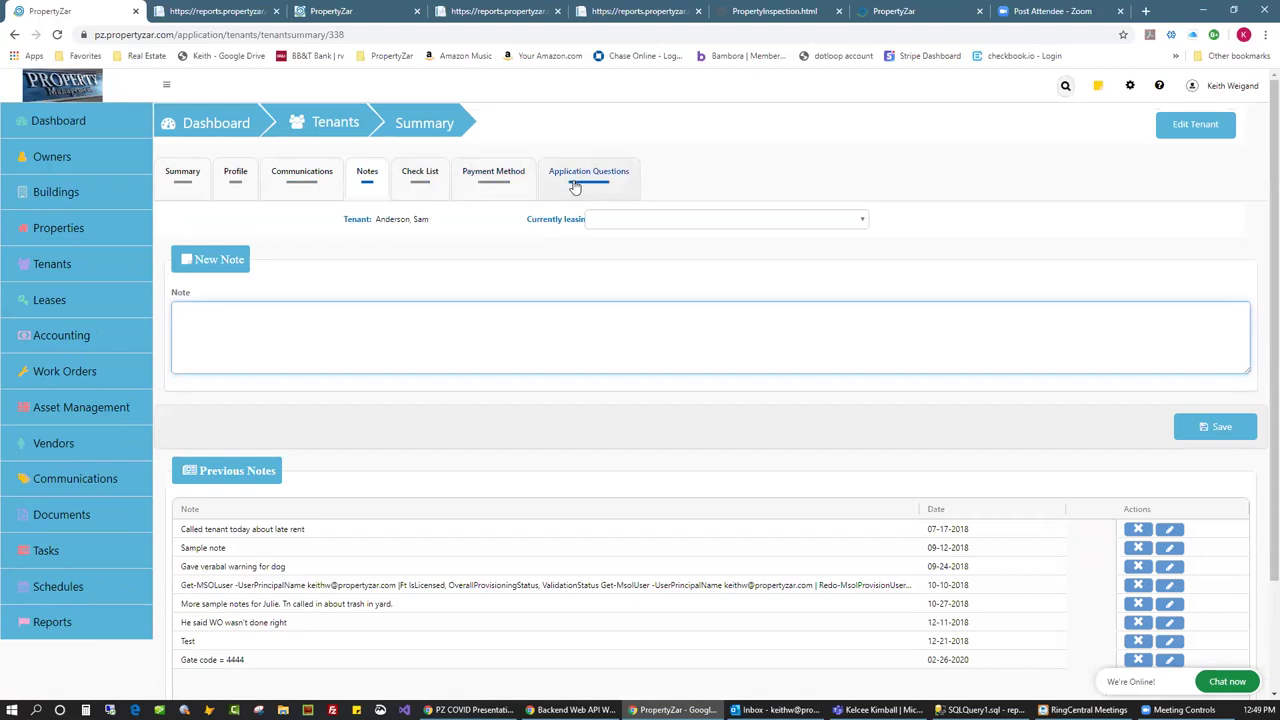
left_click(572, 183)
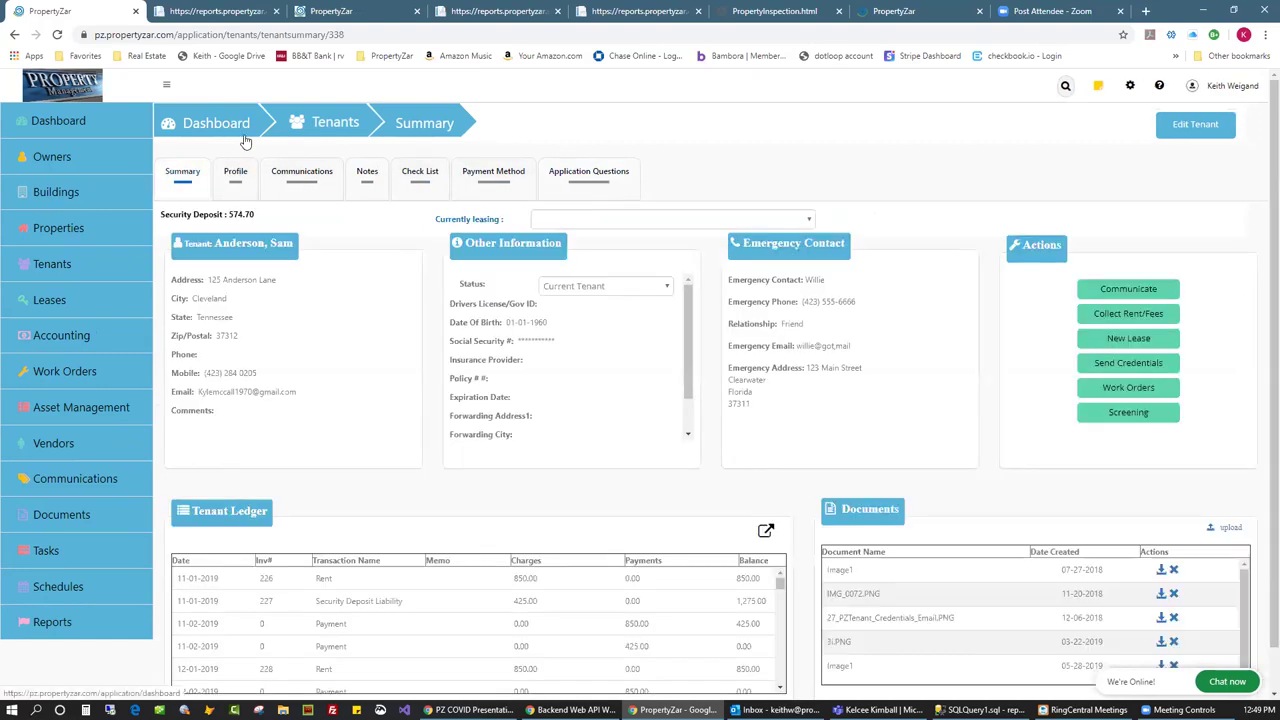
Return to the dashboard and open the subscriber settings to view the Accounting, Late Fee and eDocuments options
left_click(236, 136)
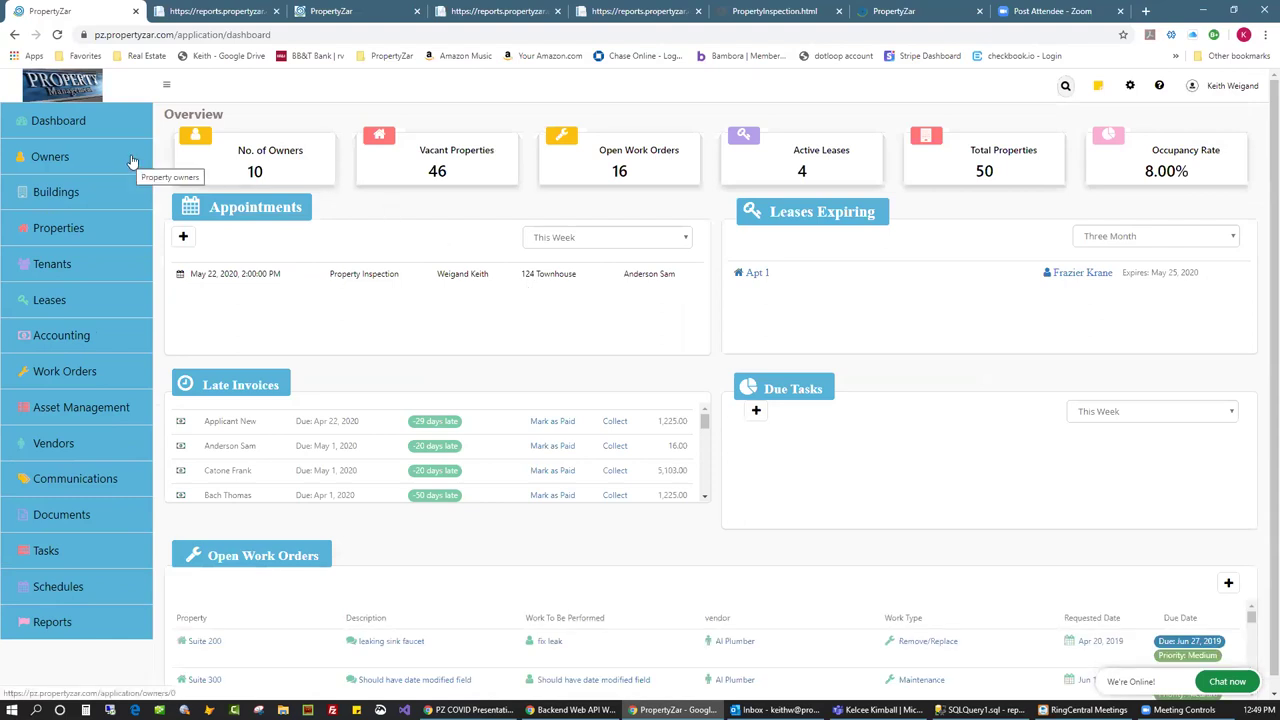
left_click(1130, 88)
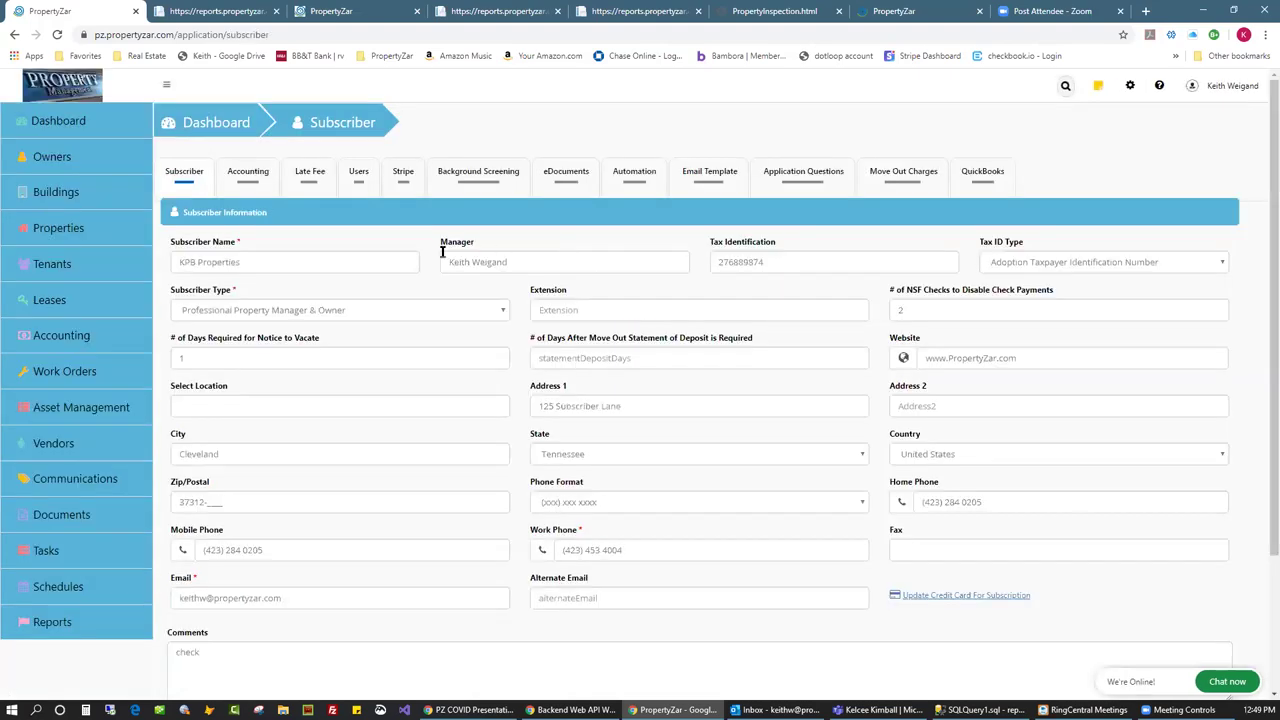
left_click(245, 185)
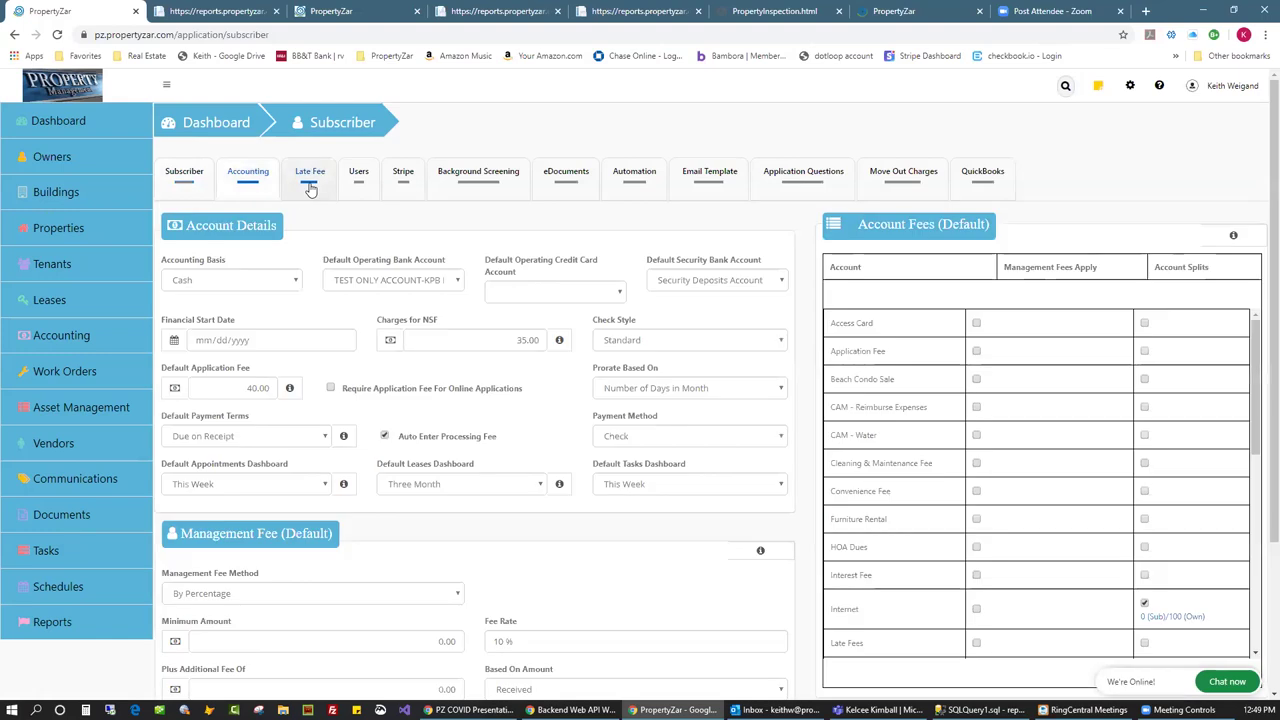
left_click(310, 188)
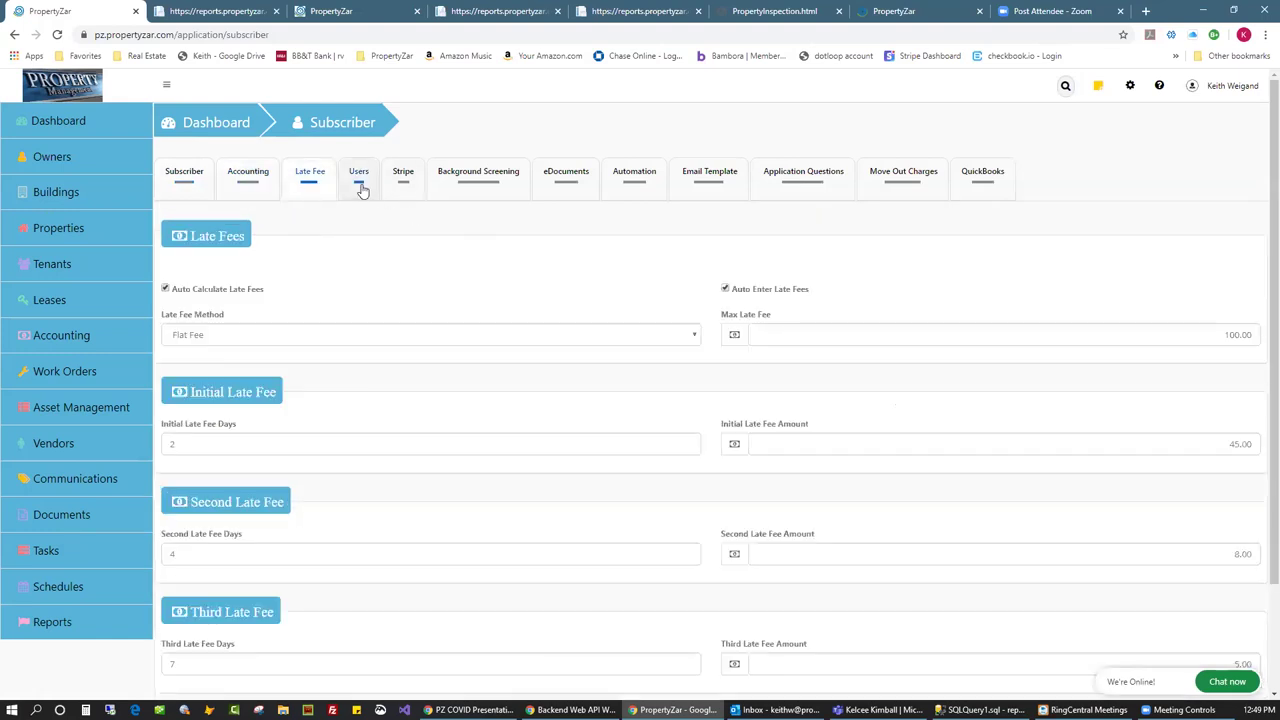
left_click(566, 185)
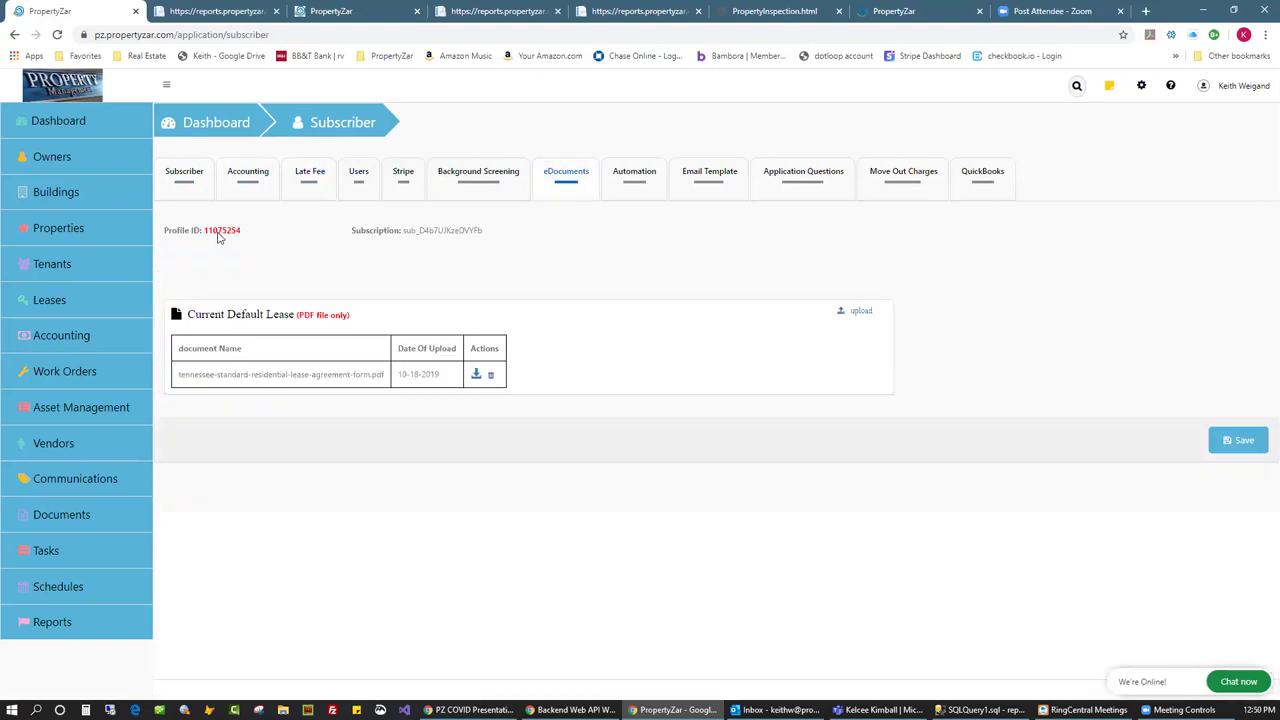
Open the subscriber's Automation settings and examine the Credit Reporting status choices and the Up Charge field
left_click(643, 188)
scroll(655, 330, "down", 1)
left_click_drag(766, 176, 815, 177)
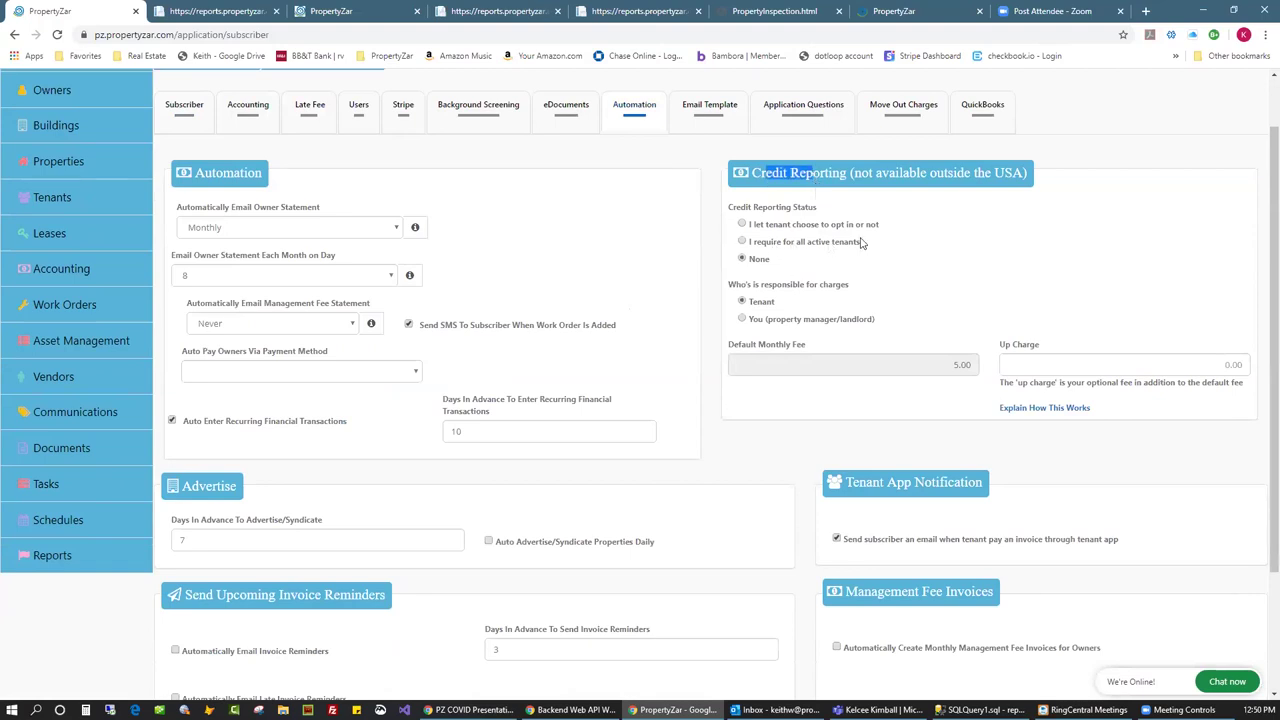
left_click_drag(860, 243, 825, 242)
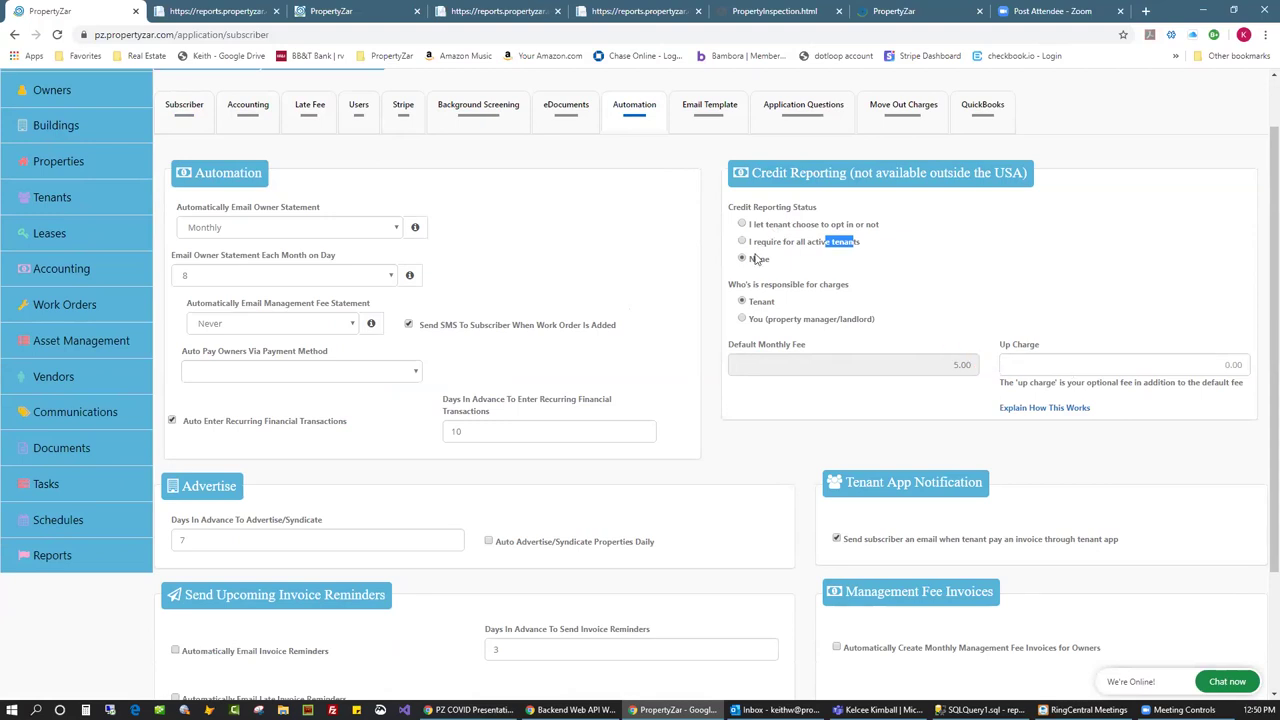
left_click(1243, 364)
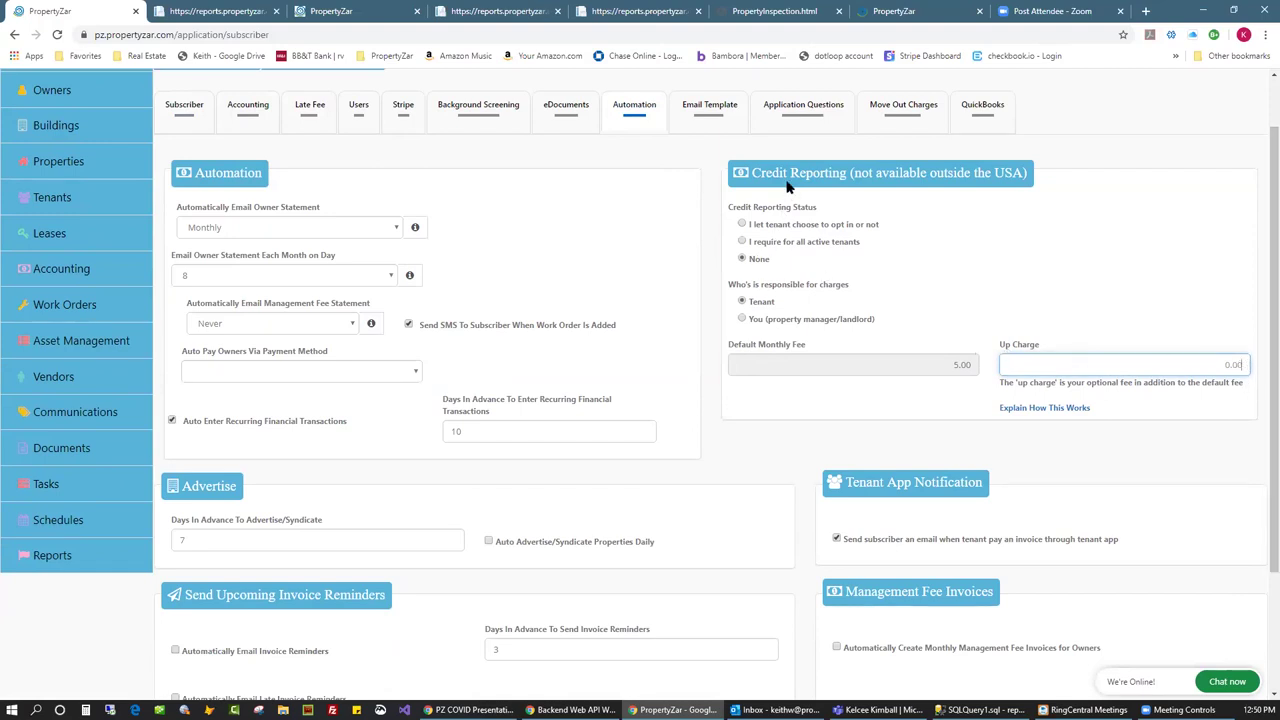
left_click_drag(765, 226, 819, 226)
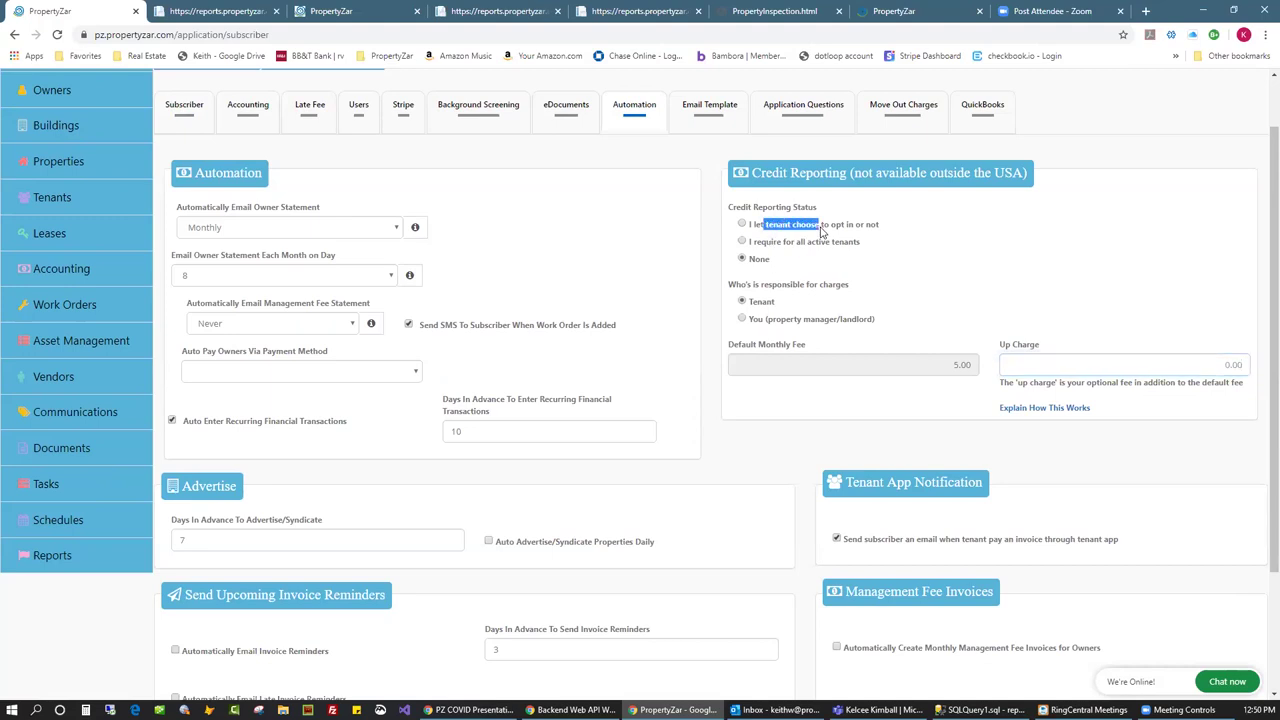
Examine the work order SMS option and the upcoming and late invoice reminder options in the Automation settings
scroll(281, 270, "down", 1)
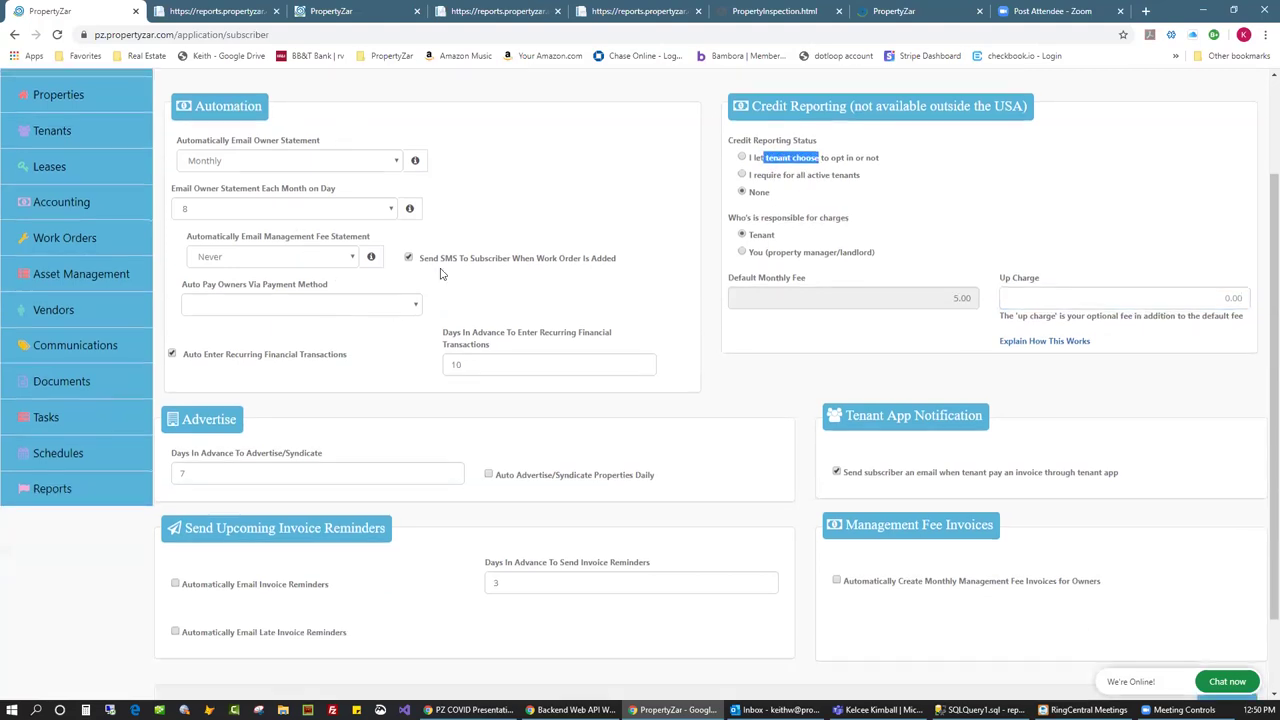
left_click_drag(445, 260, 419, 259)
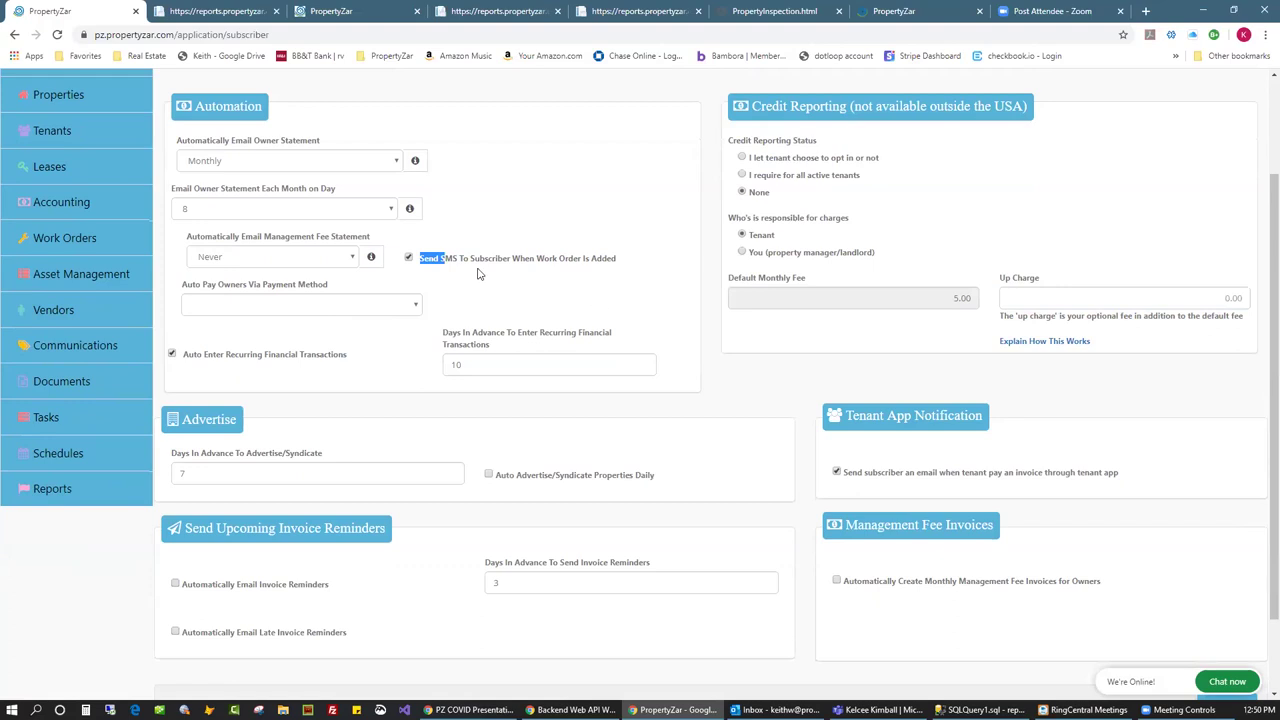
scroll(663, 339, "down", 1)
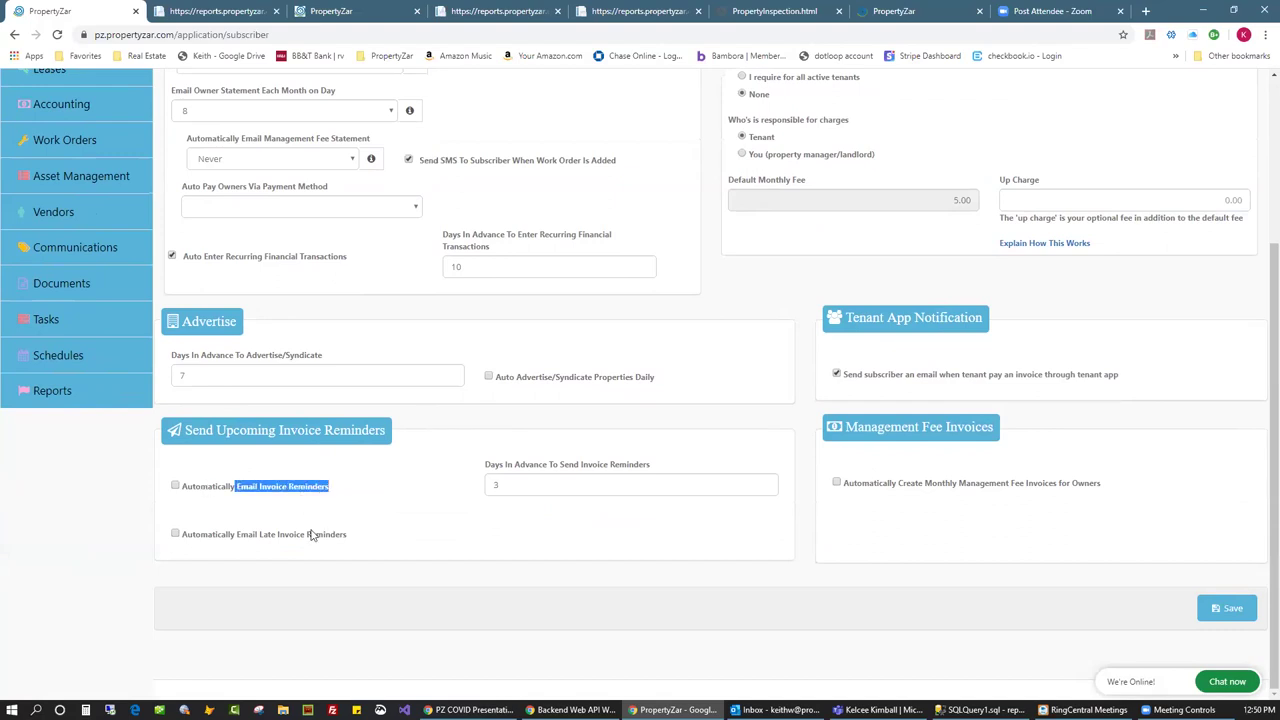
left_click_drag(240, 535, 297, 542)
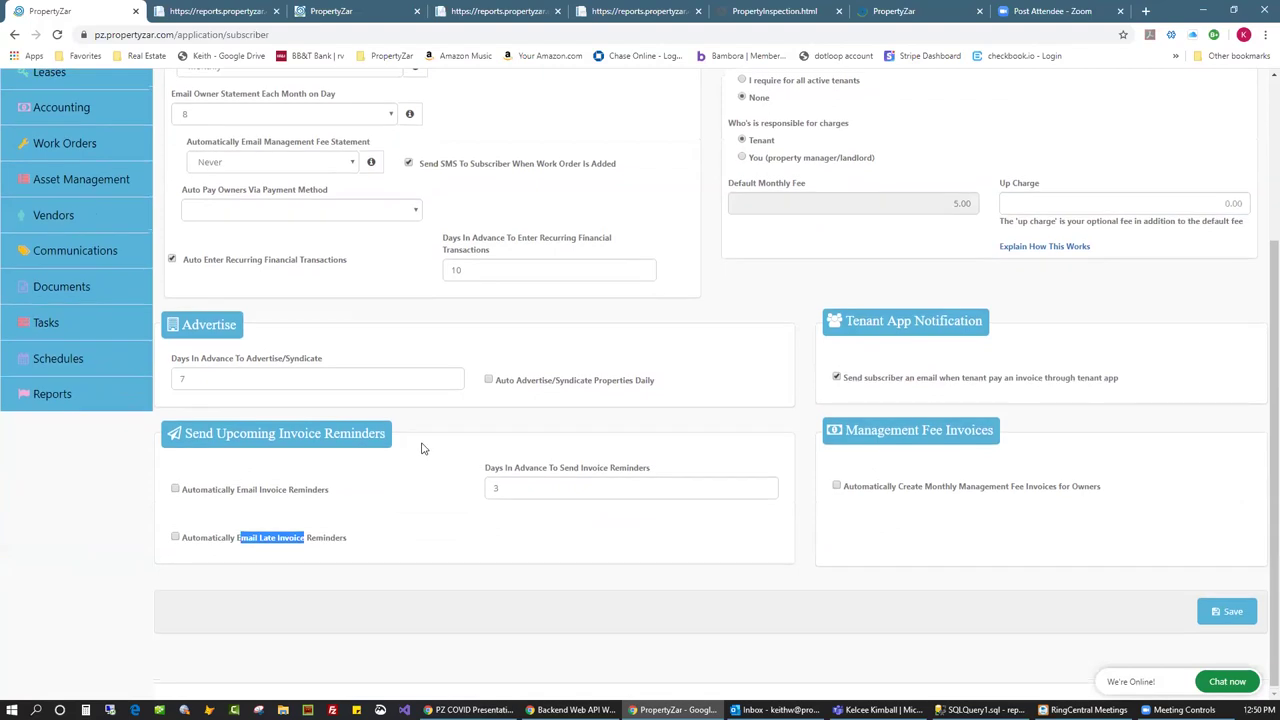
scroll(423, 449, "up", 2)
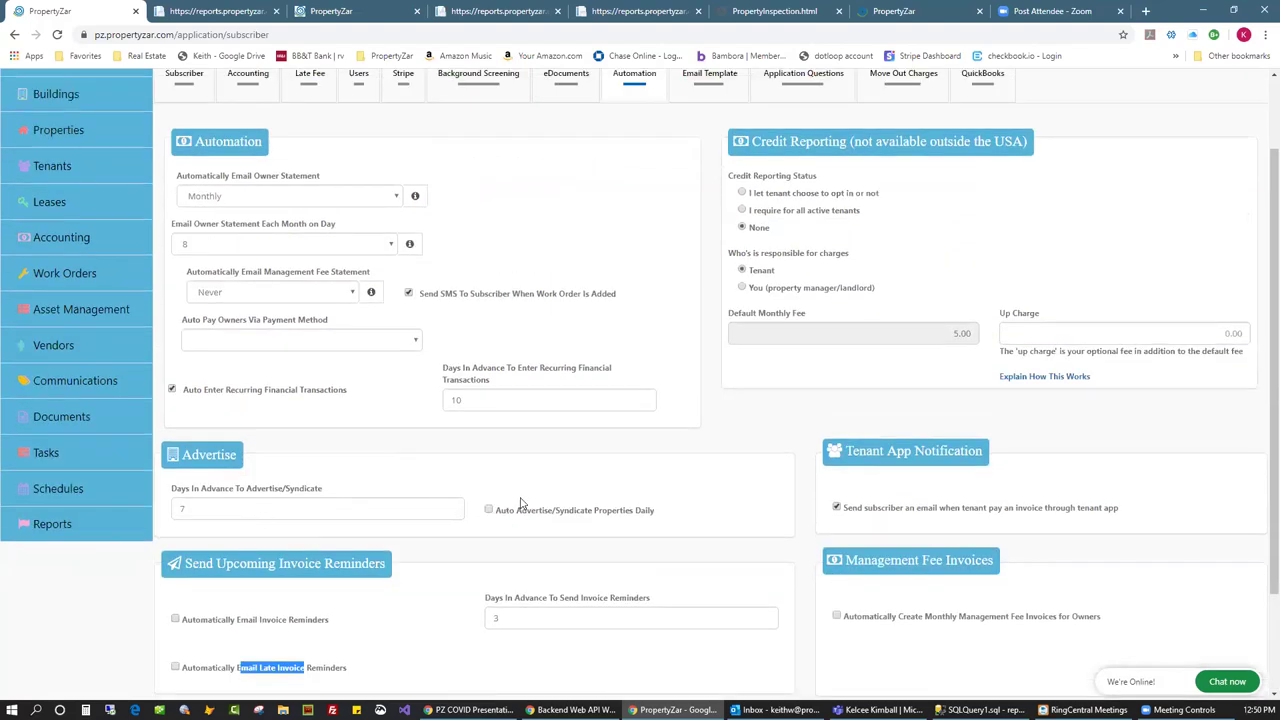
scroll(527, 373, "up", 2)
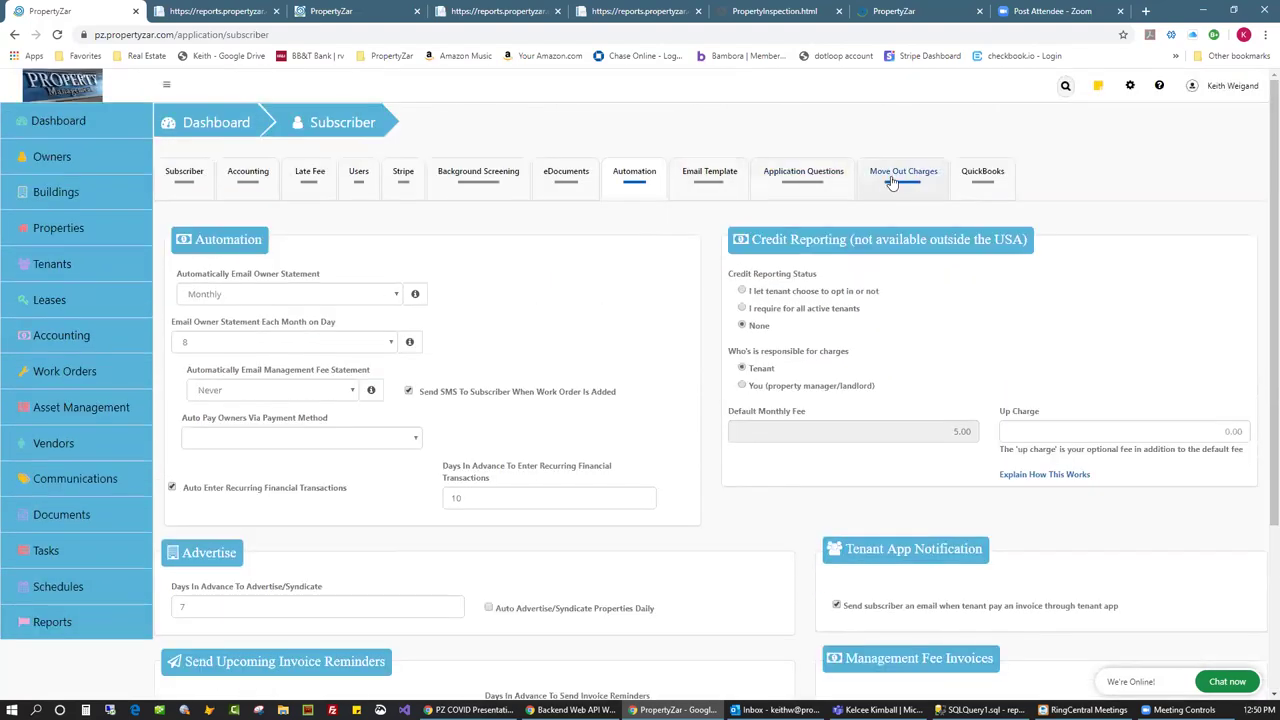
View the subscriber's QuickBooks connection and move-out charges list, and open the Accounting overview to look at the banking options
left_click(979, 187)
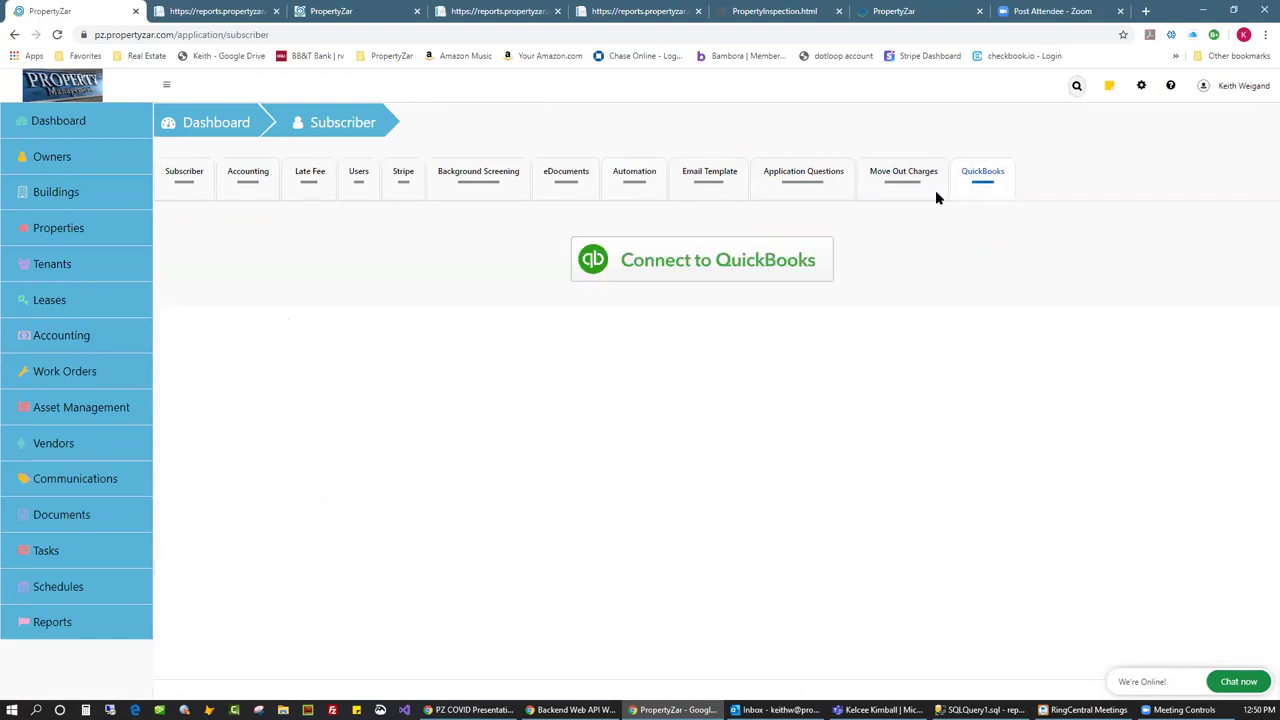
left_click(888, 188)
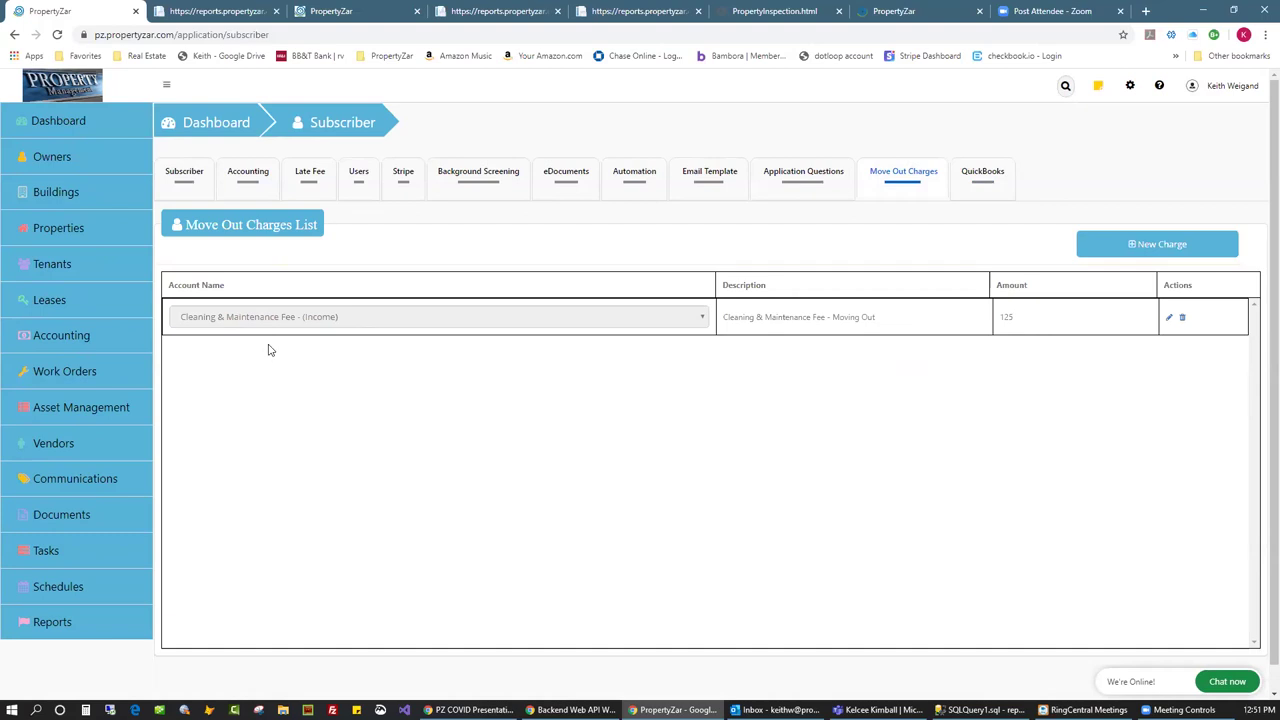
left_click(88, 341)
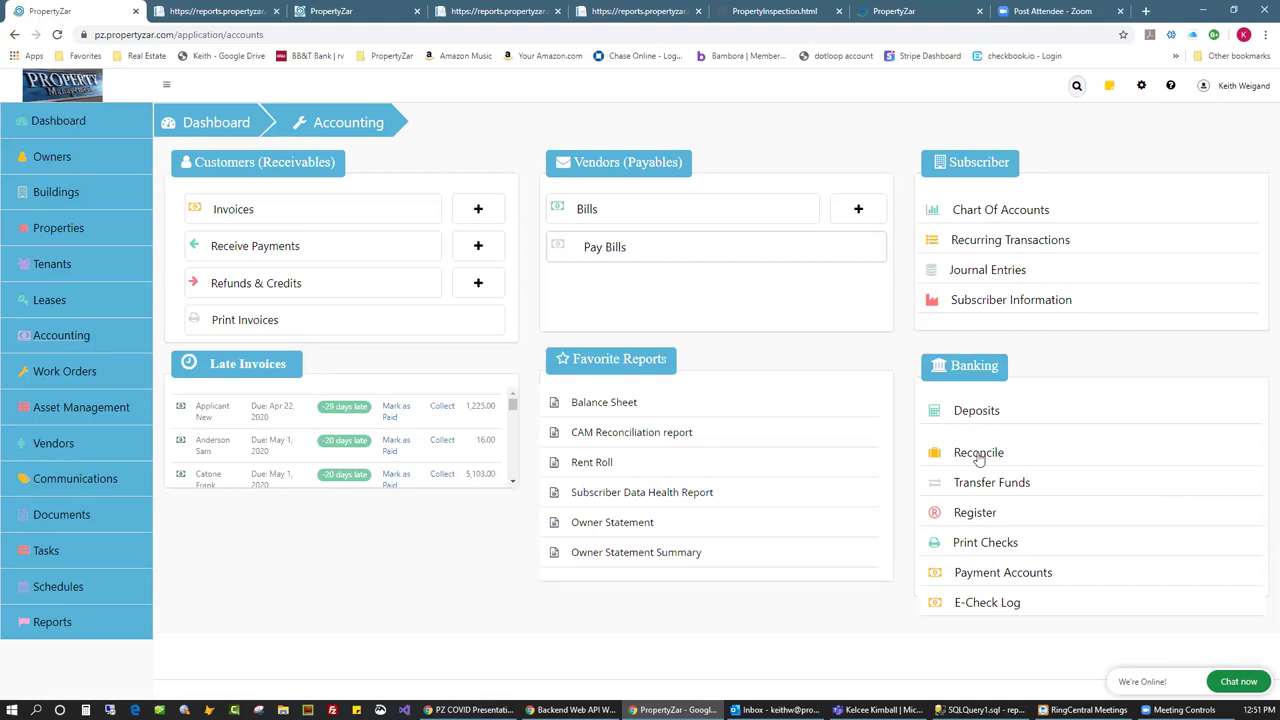
Return to the dashboard, and switch to the PZ COVID Presentation in Google Slides to present it full screen
left_click(50, 130)
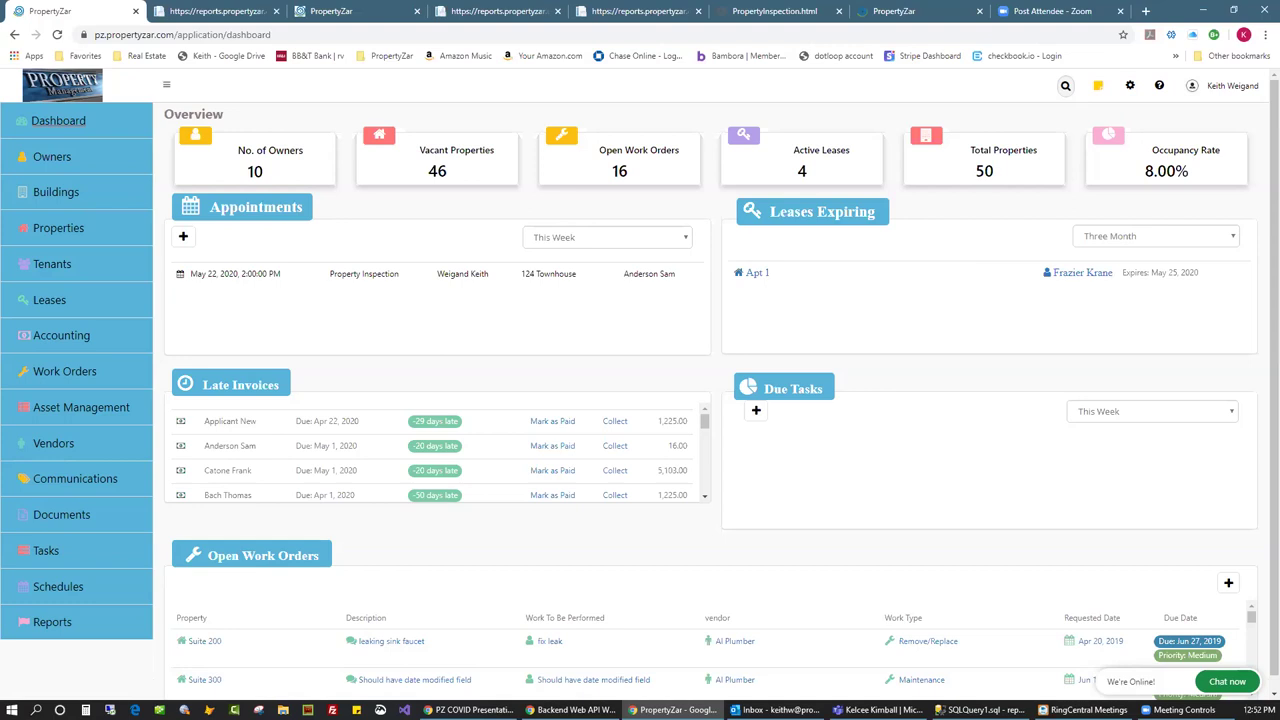
key("alt+Tab")
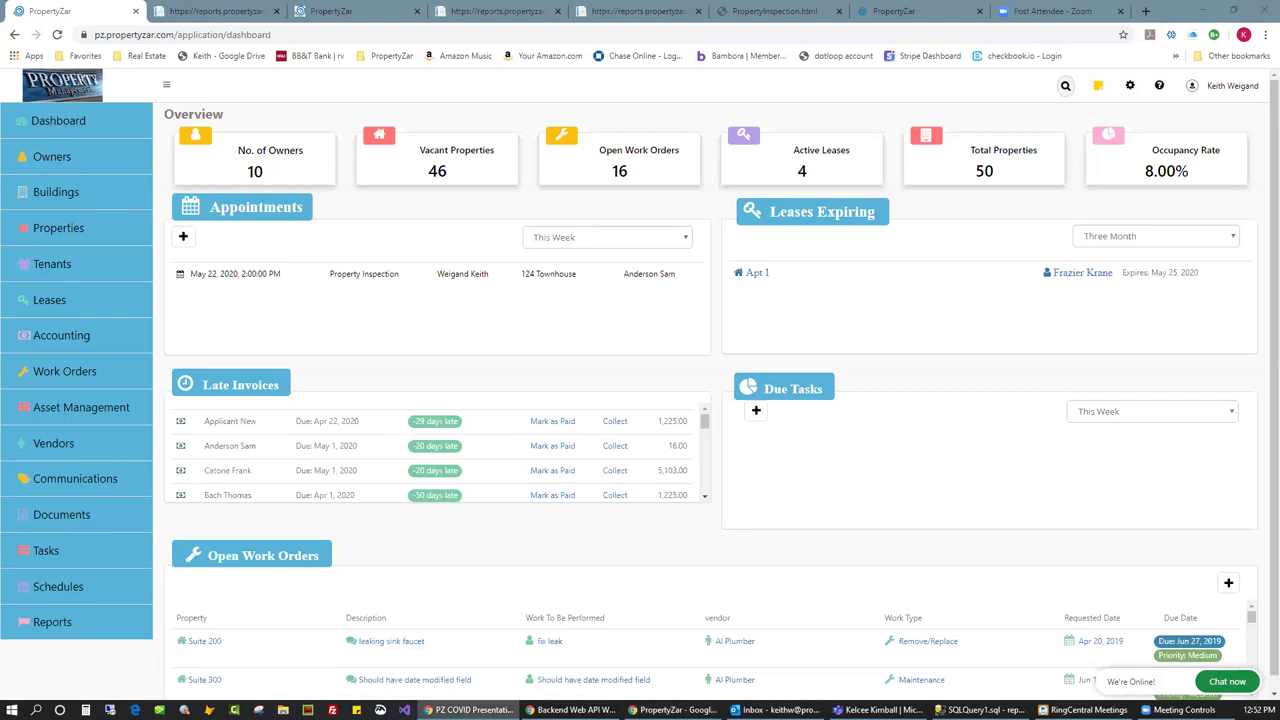
left_click(470, 710)
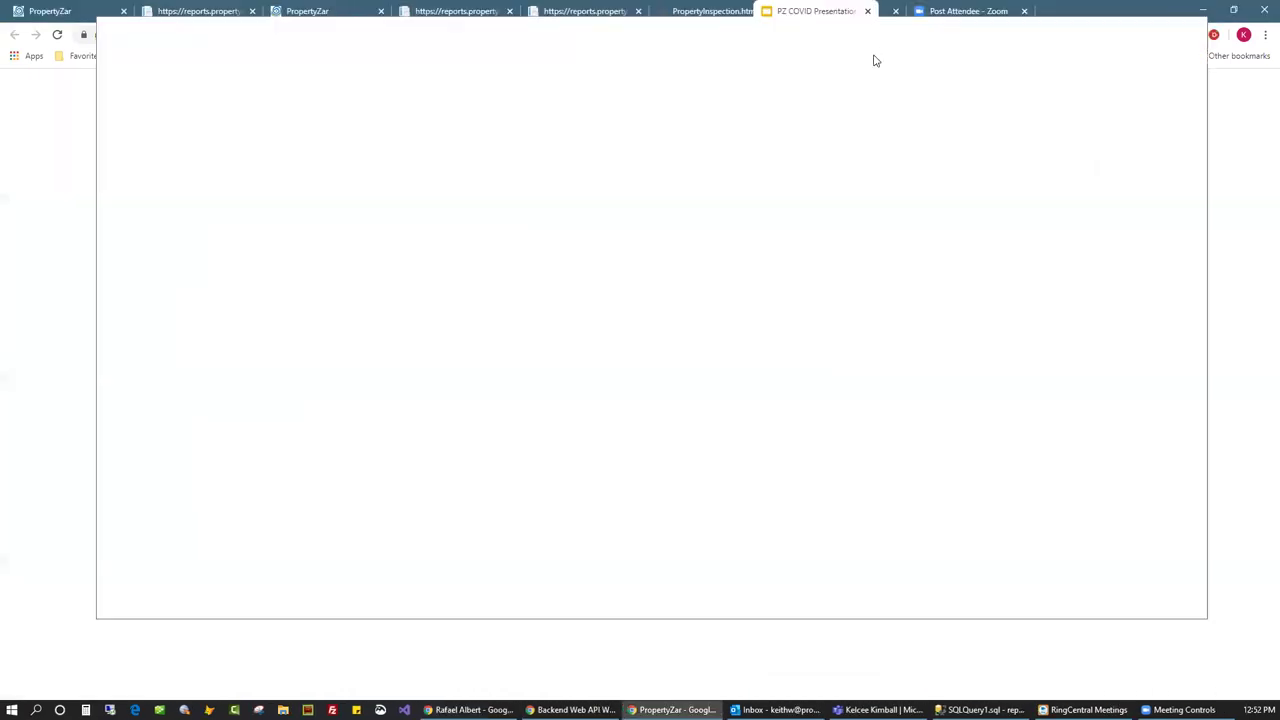
left_click(1068, 138)
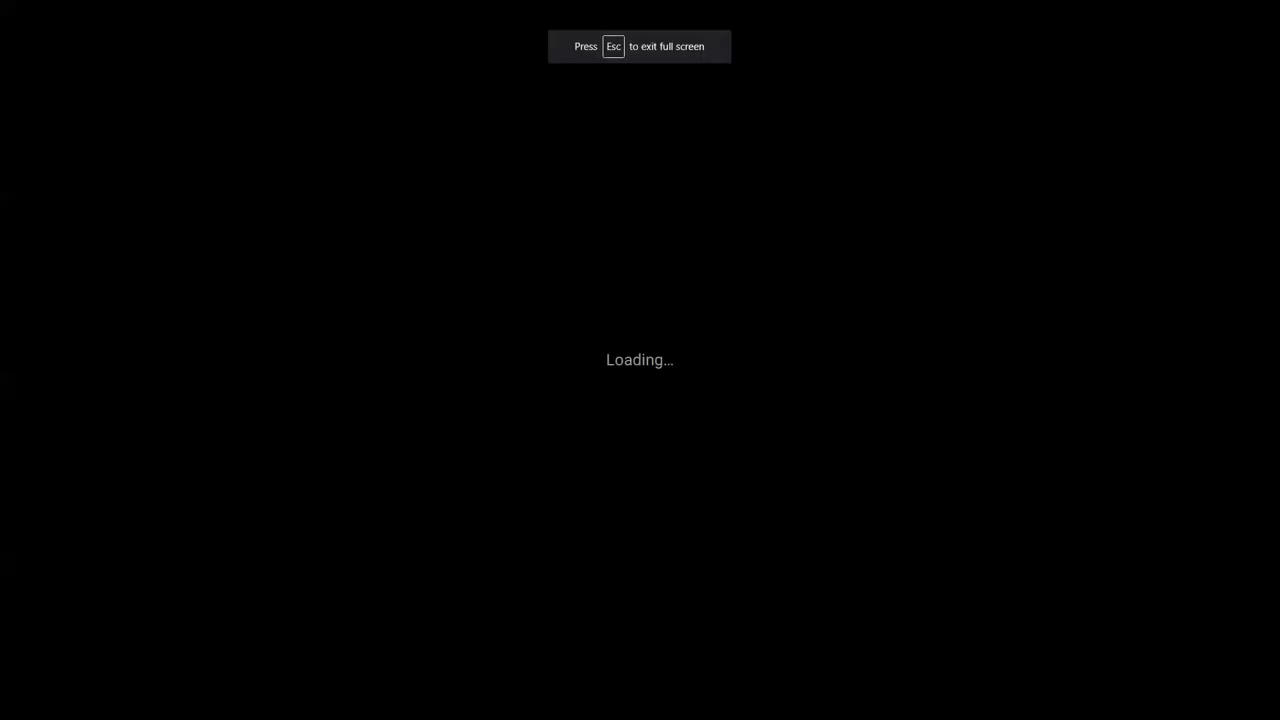
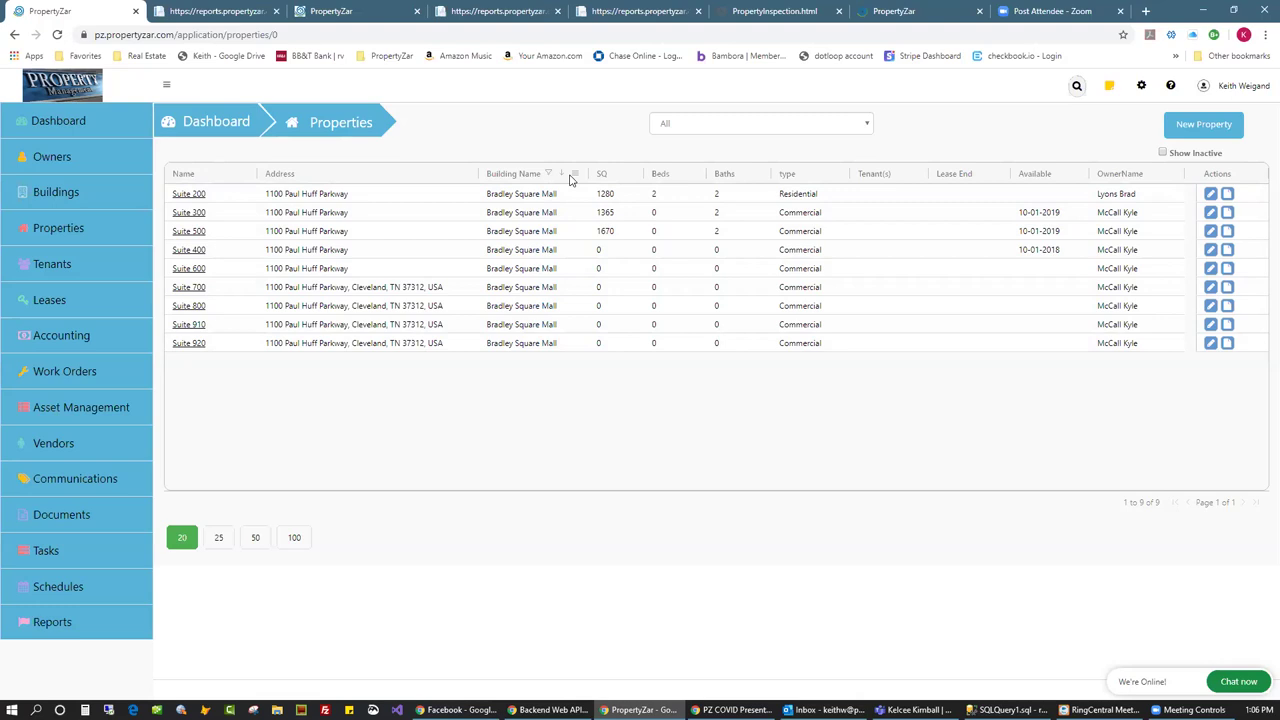
Open the Profit and Loss report from PropertyZar's reports and list the options of its Building filter
left_click(50, 622)
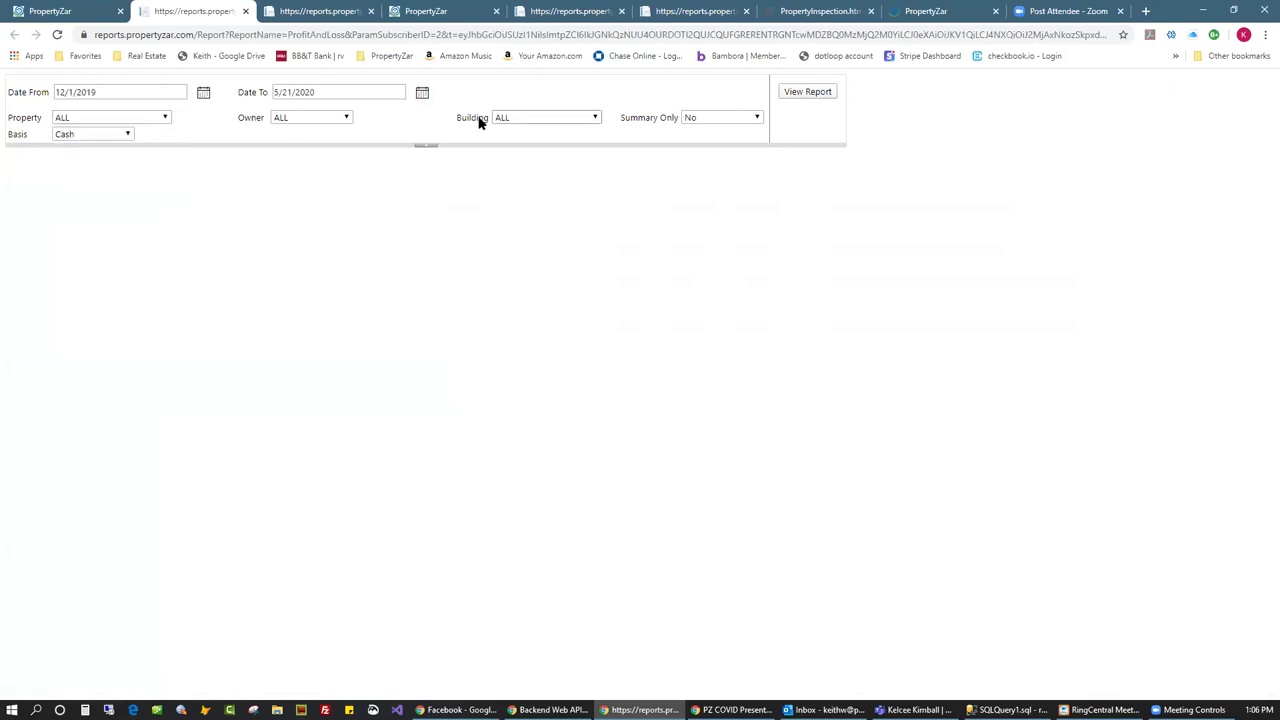
left_click(540, 118)
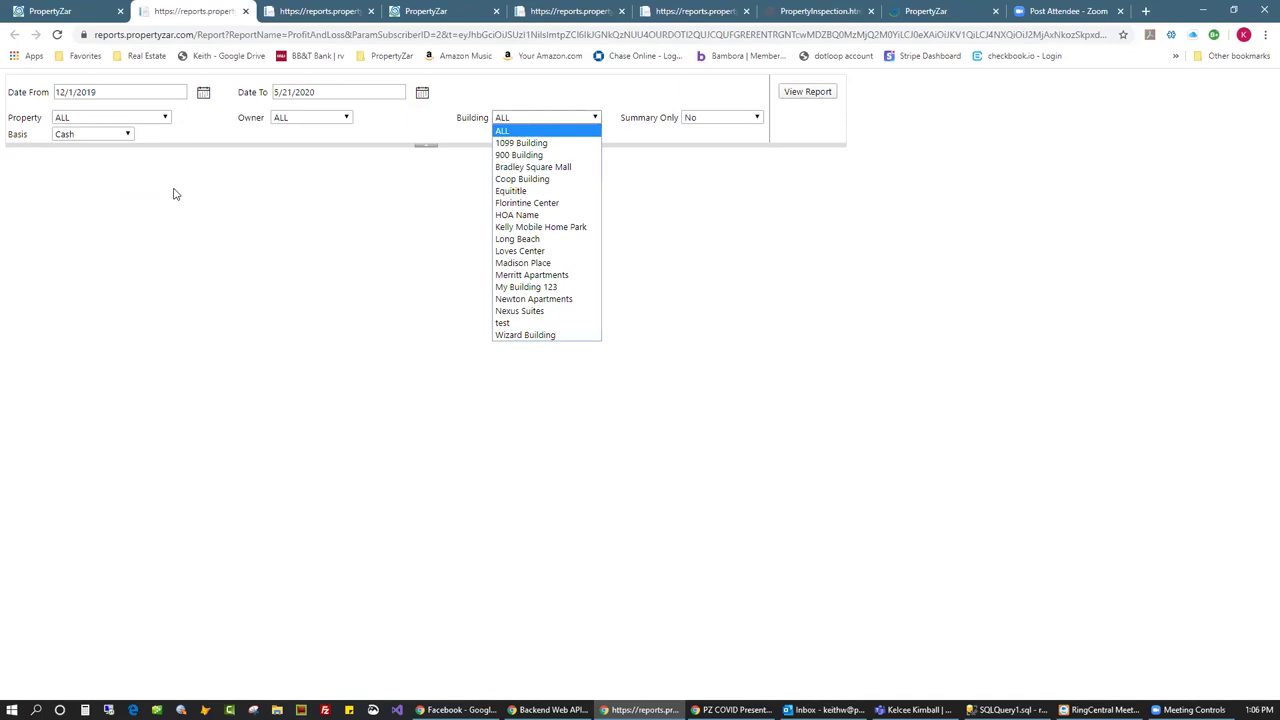
Run the Profit and Loss report for the Fl Condo property, with the owner and building filters at ALL
left_click(110, 117)
left_click(140, 205)
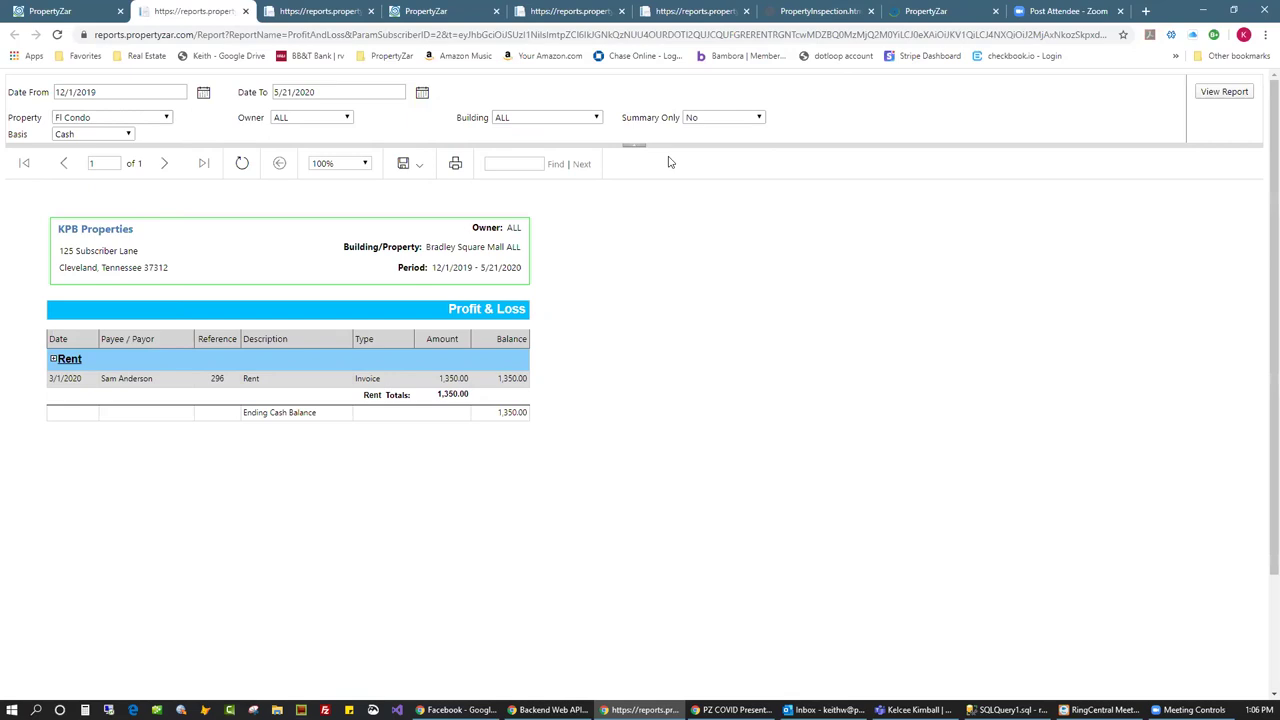
left_click(294, 121)
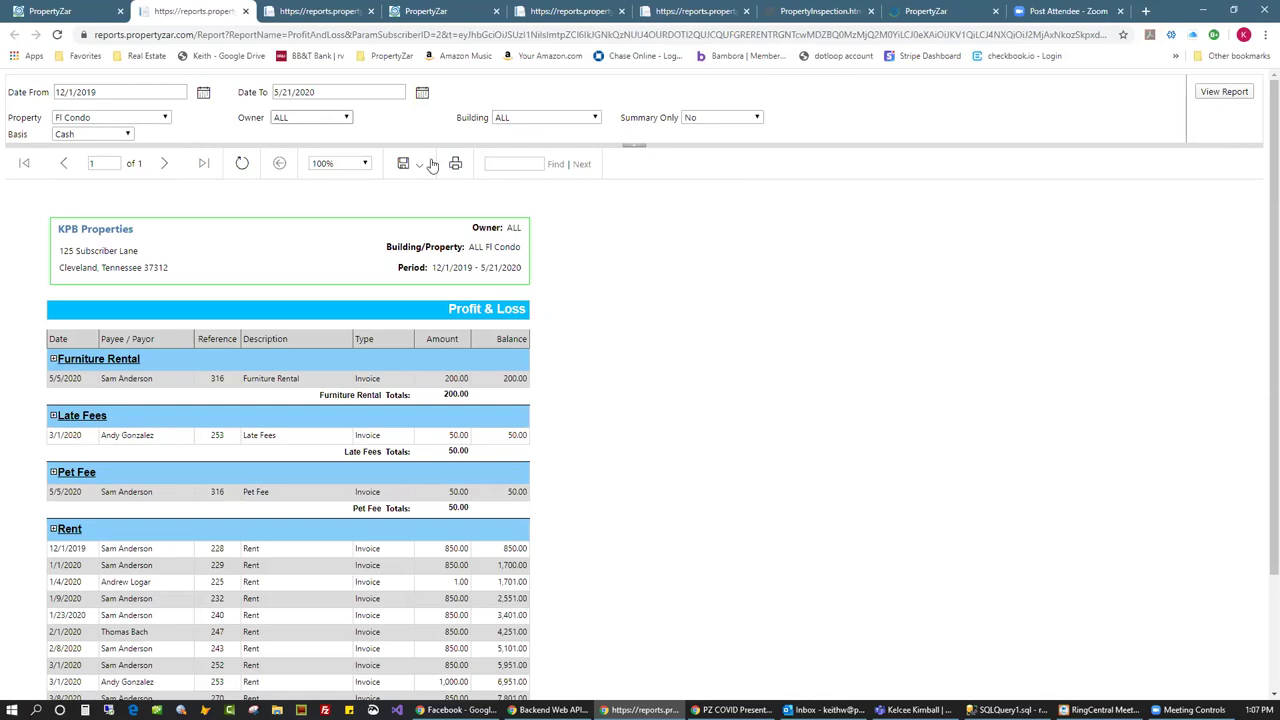
Set the property filter back to ALL and run the Profit and Loss report for a single property owner
left_click(310, 117)
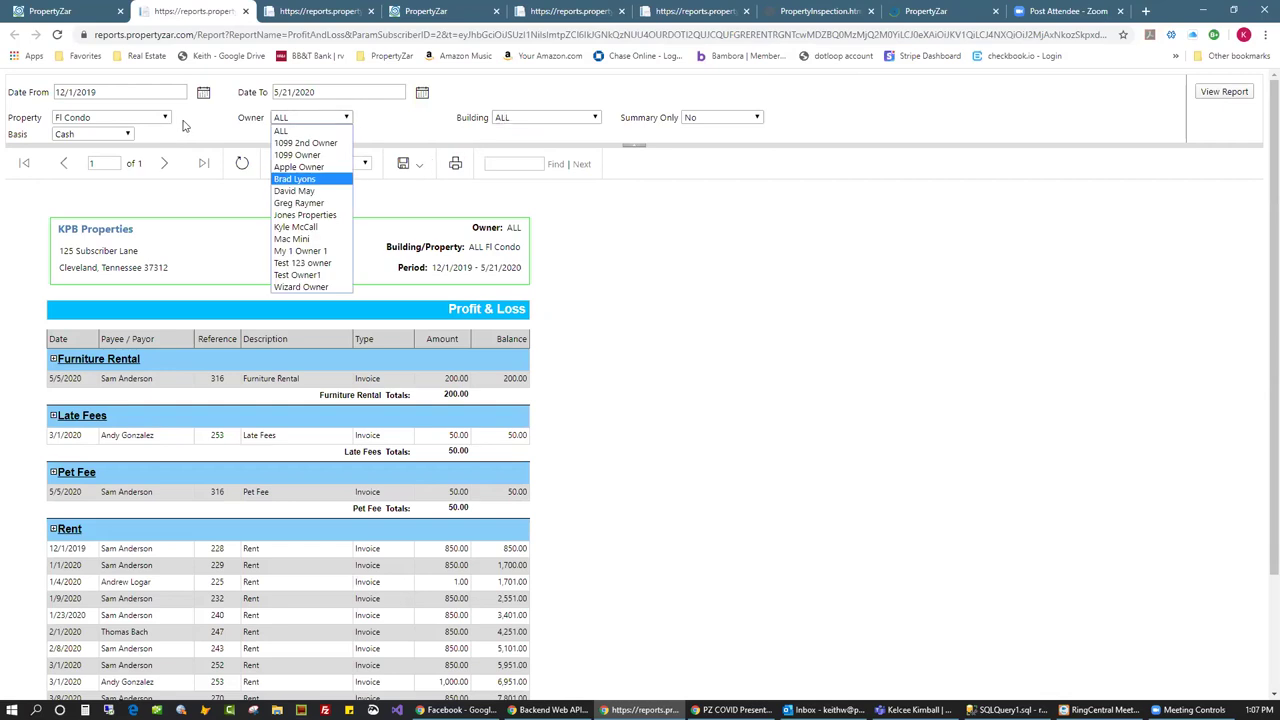
left_click(186, 125)
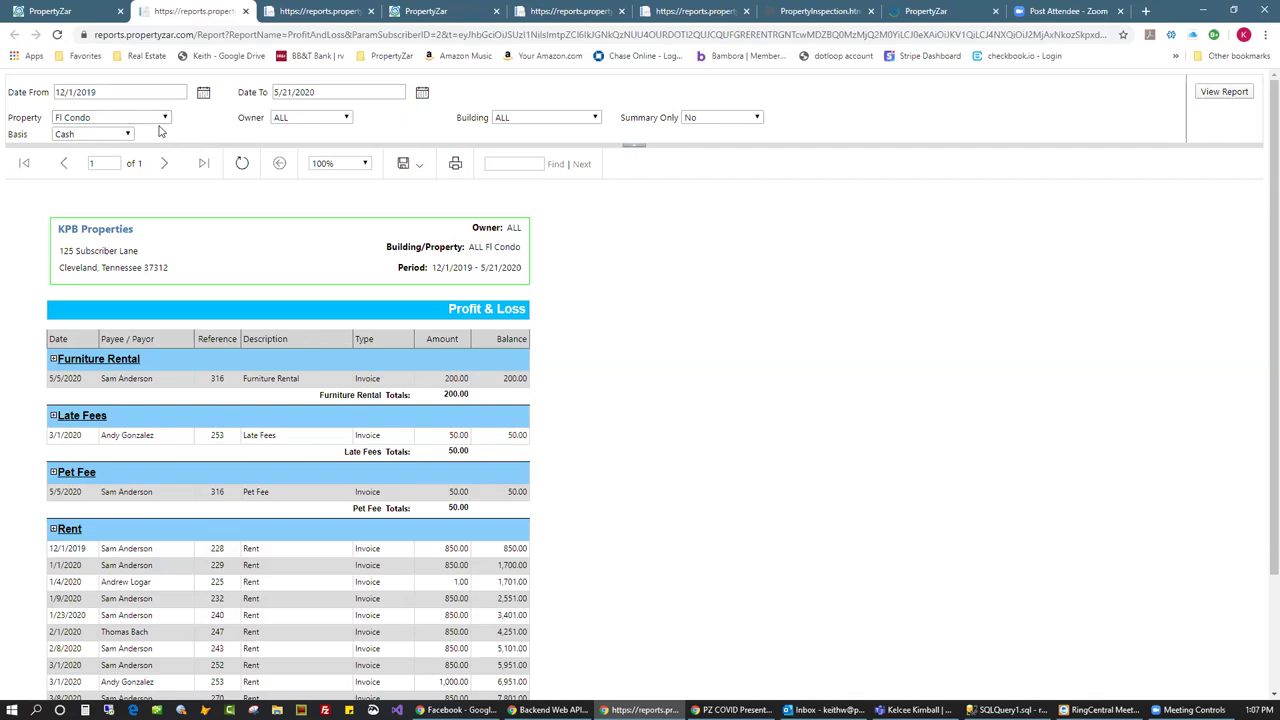
left_click(310, 117)
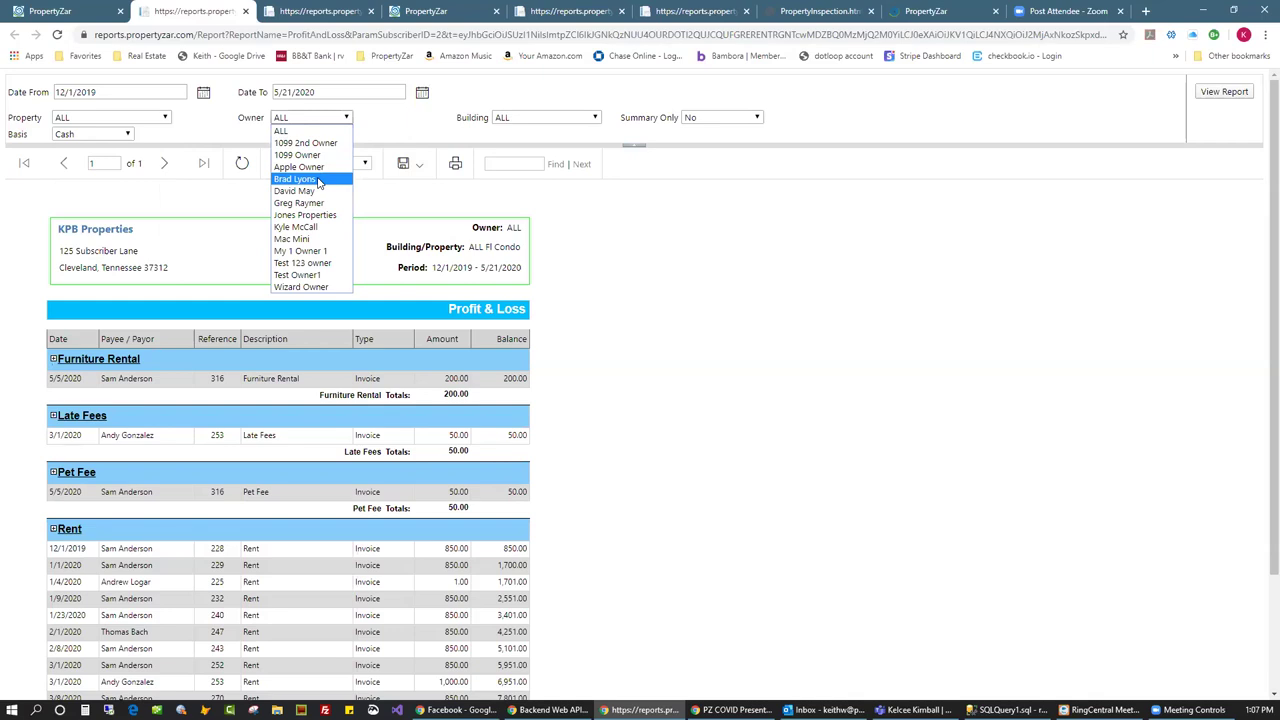
left_click(298, 227)
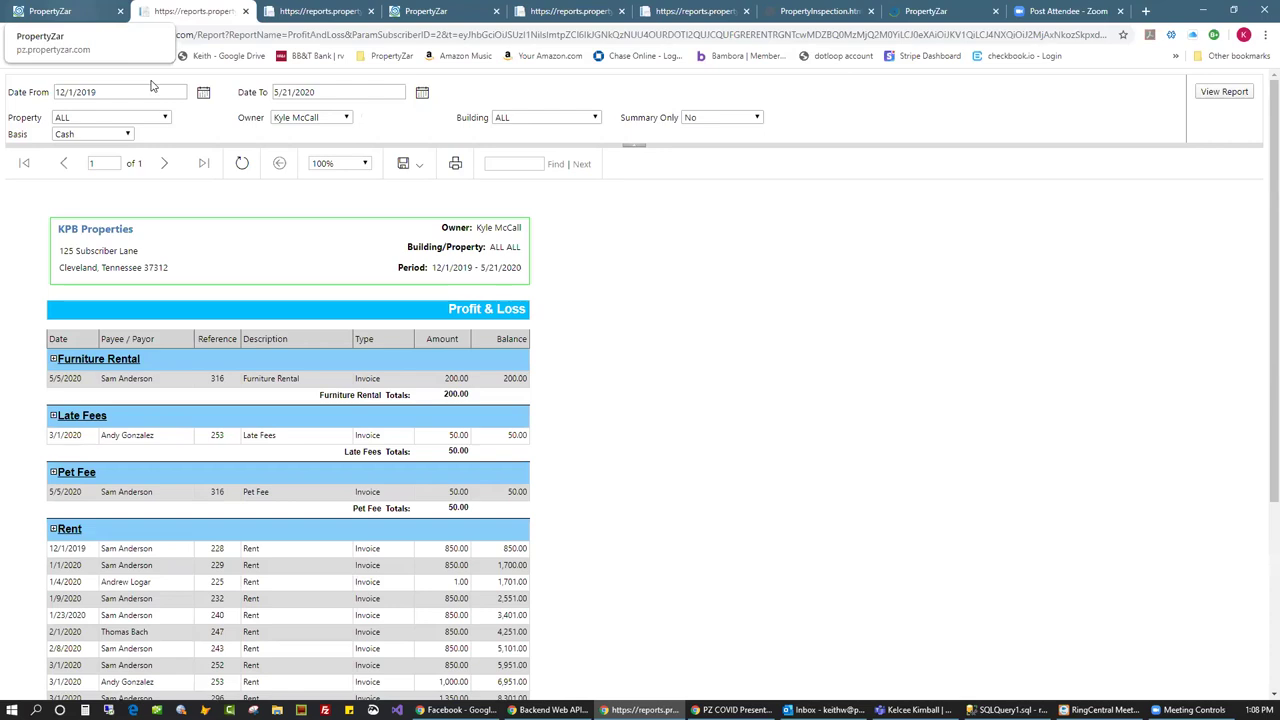
Check the Bradley Square Mall properties list, and review the entries in the owner's Profit and Loss report
key("ctrl+shift+Tab")
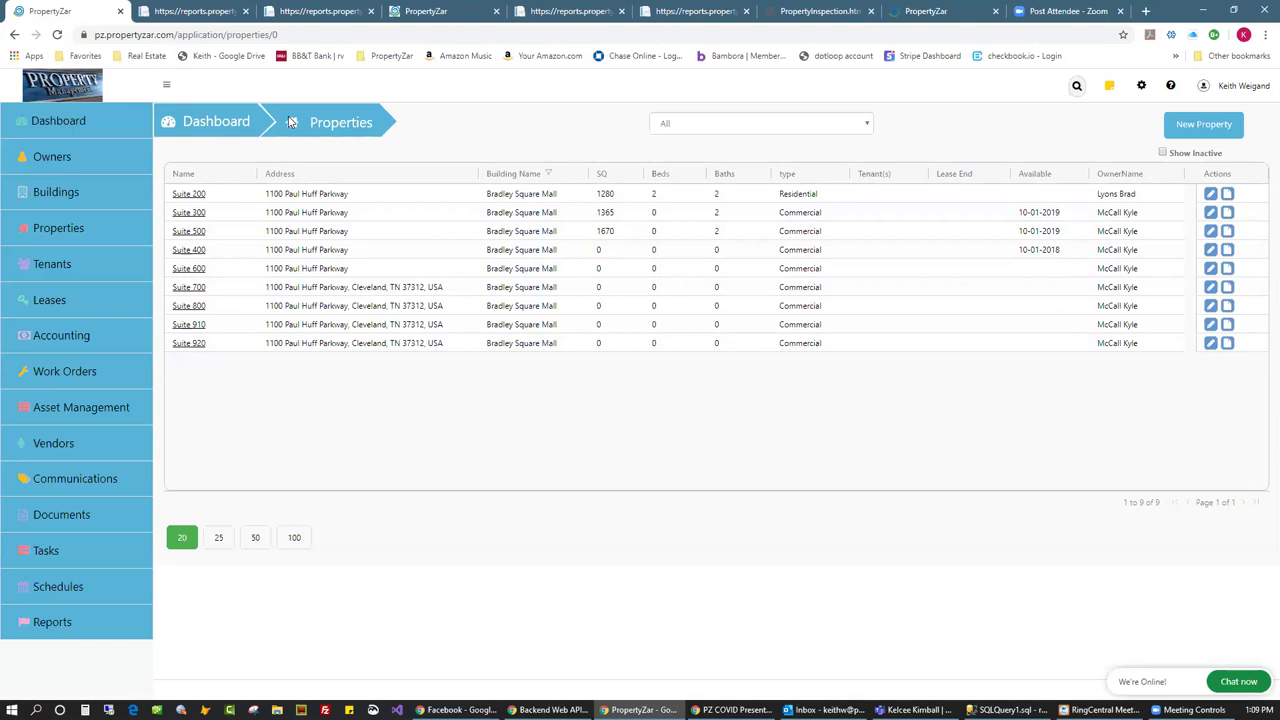
key("ctrl+Tab")
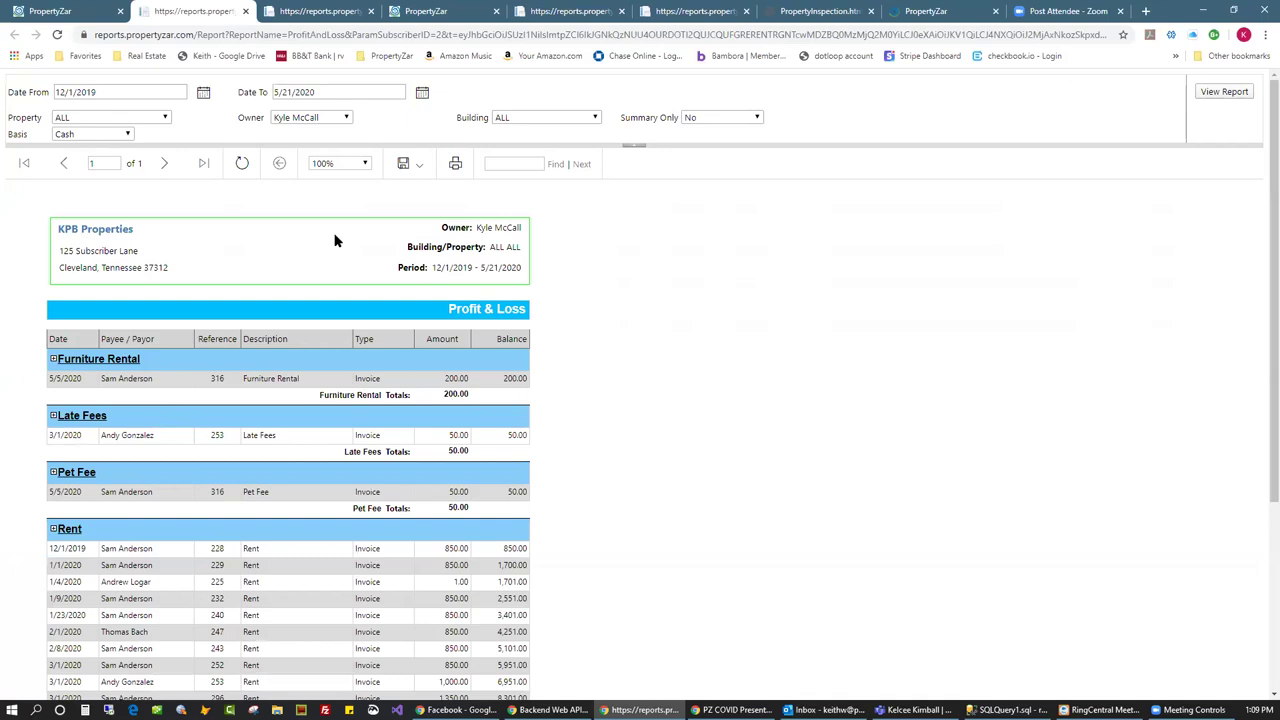
scroll(316, 290, "down", 2)
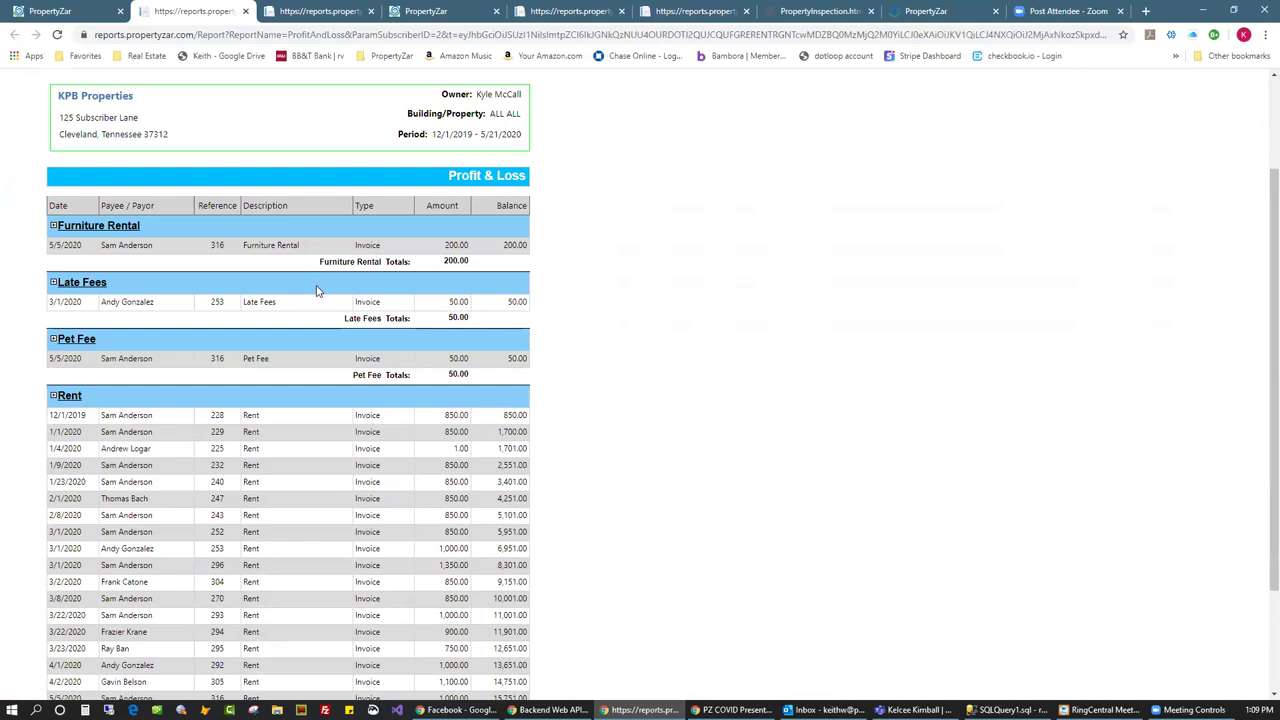
scroll(12, 270, "up", 2)
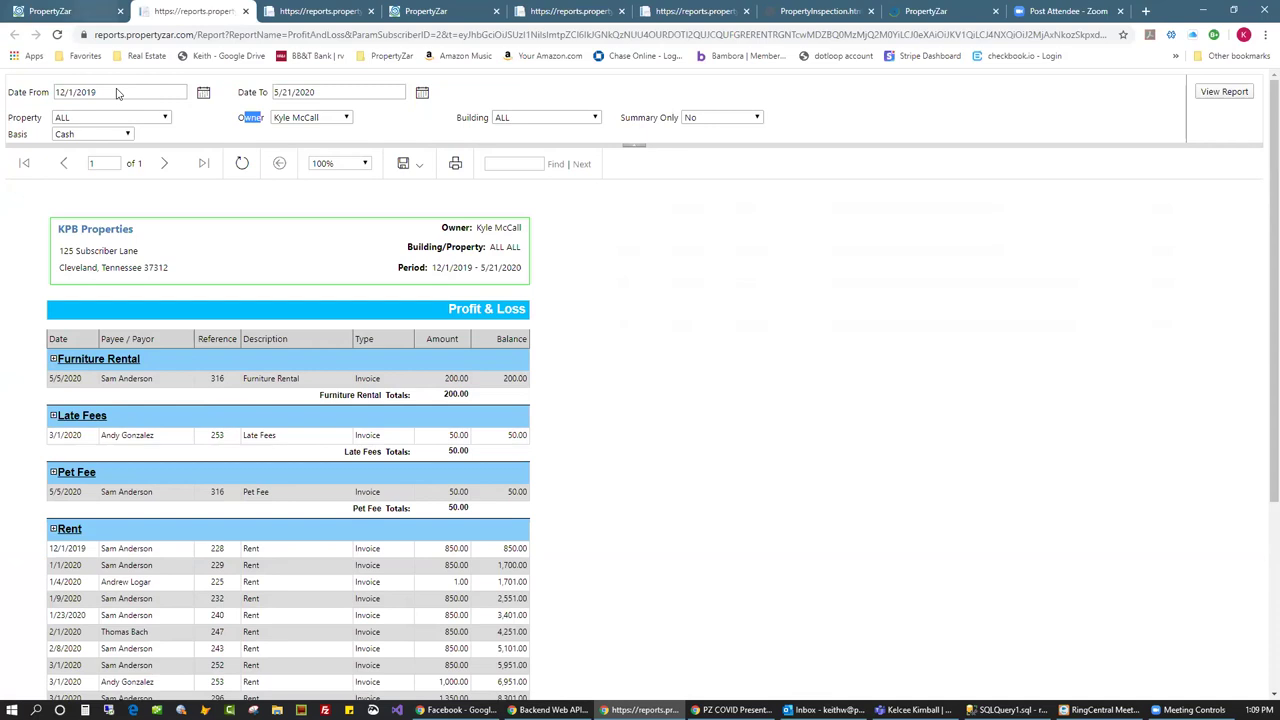
Return to the PropertyZar properties list and close two of the extra report pages and the PropertyInspection page
left_click(60, 11)
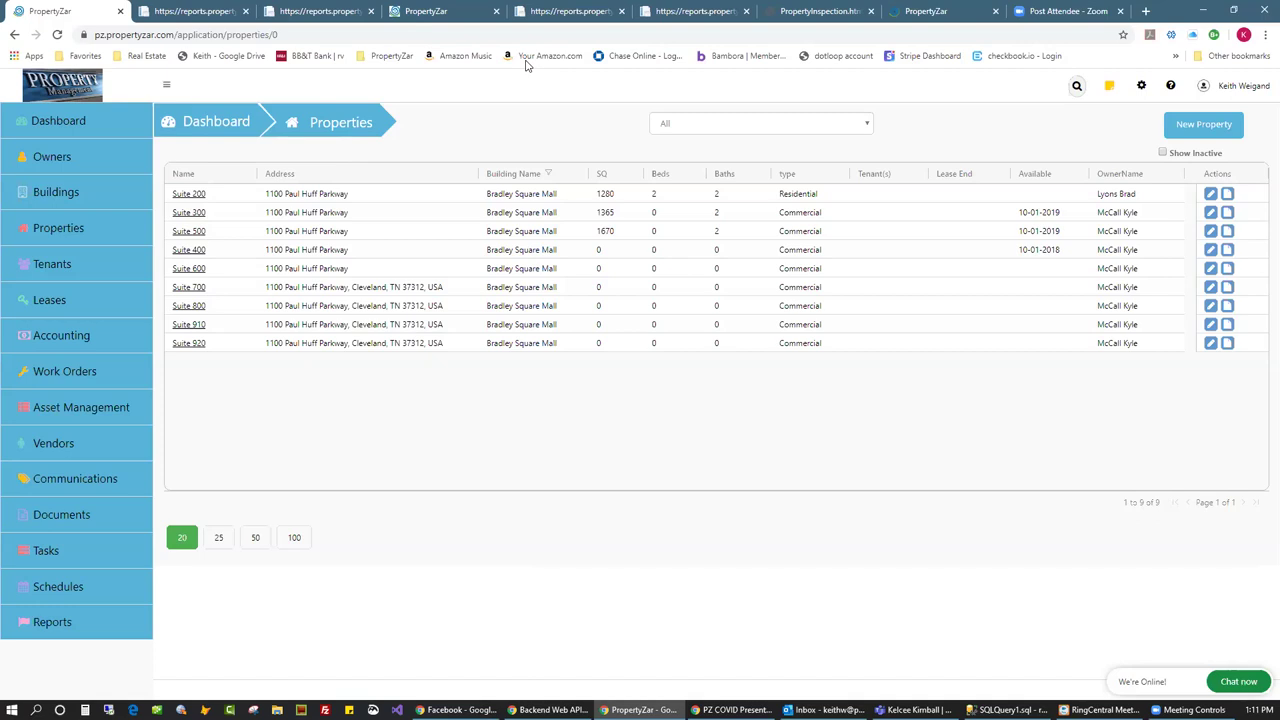
left_click(612, 18)
left_click(612, 18)
left_click(612, 18)
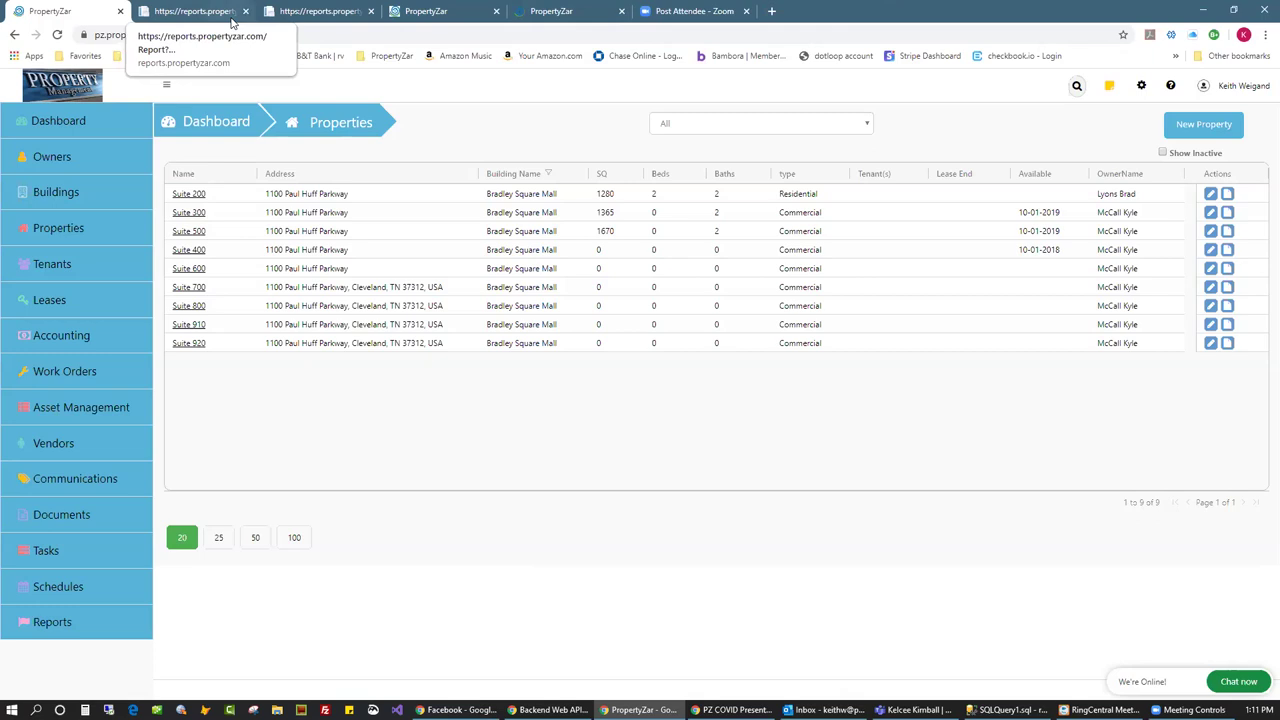